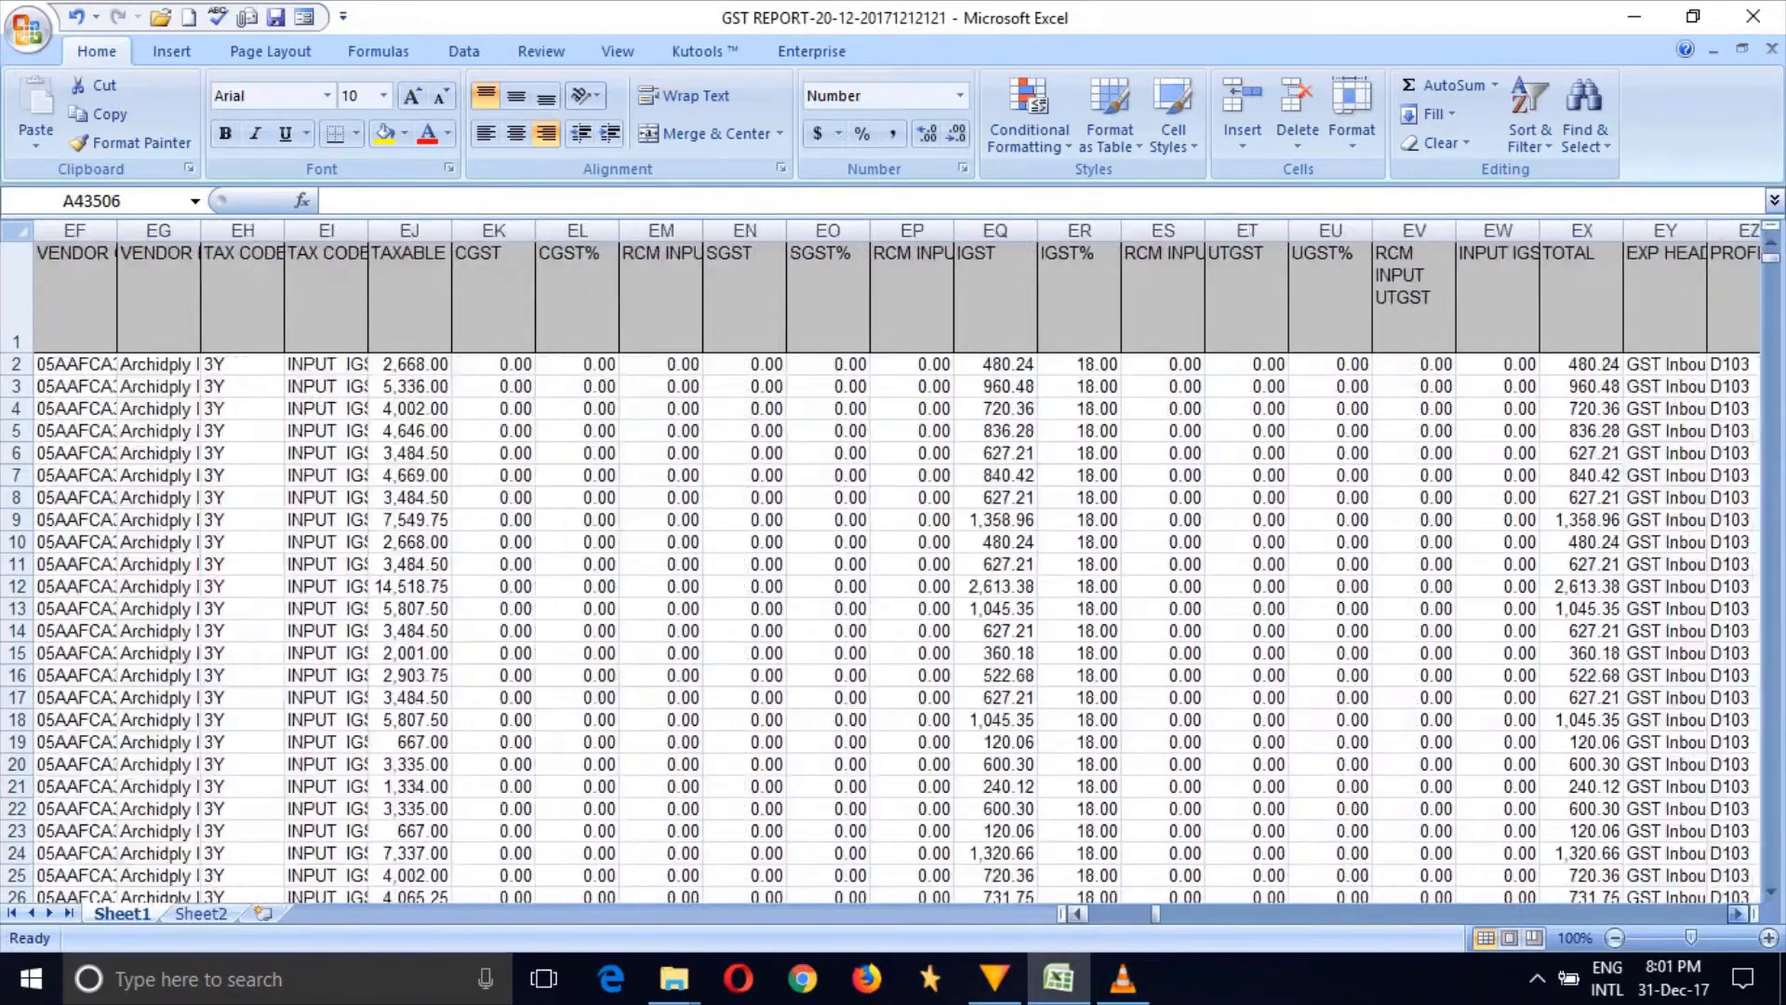
pyautogui.hscroll(15, 1738, 913)
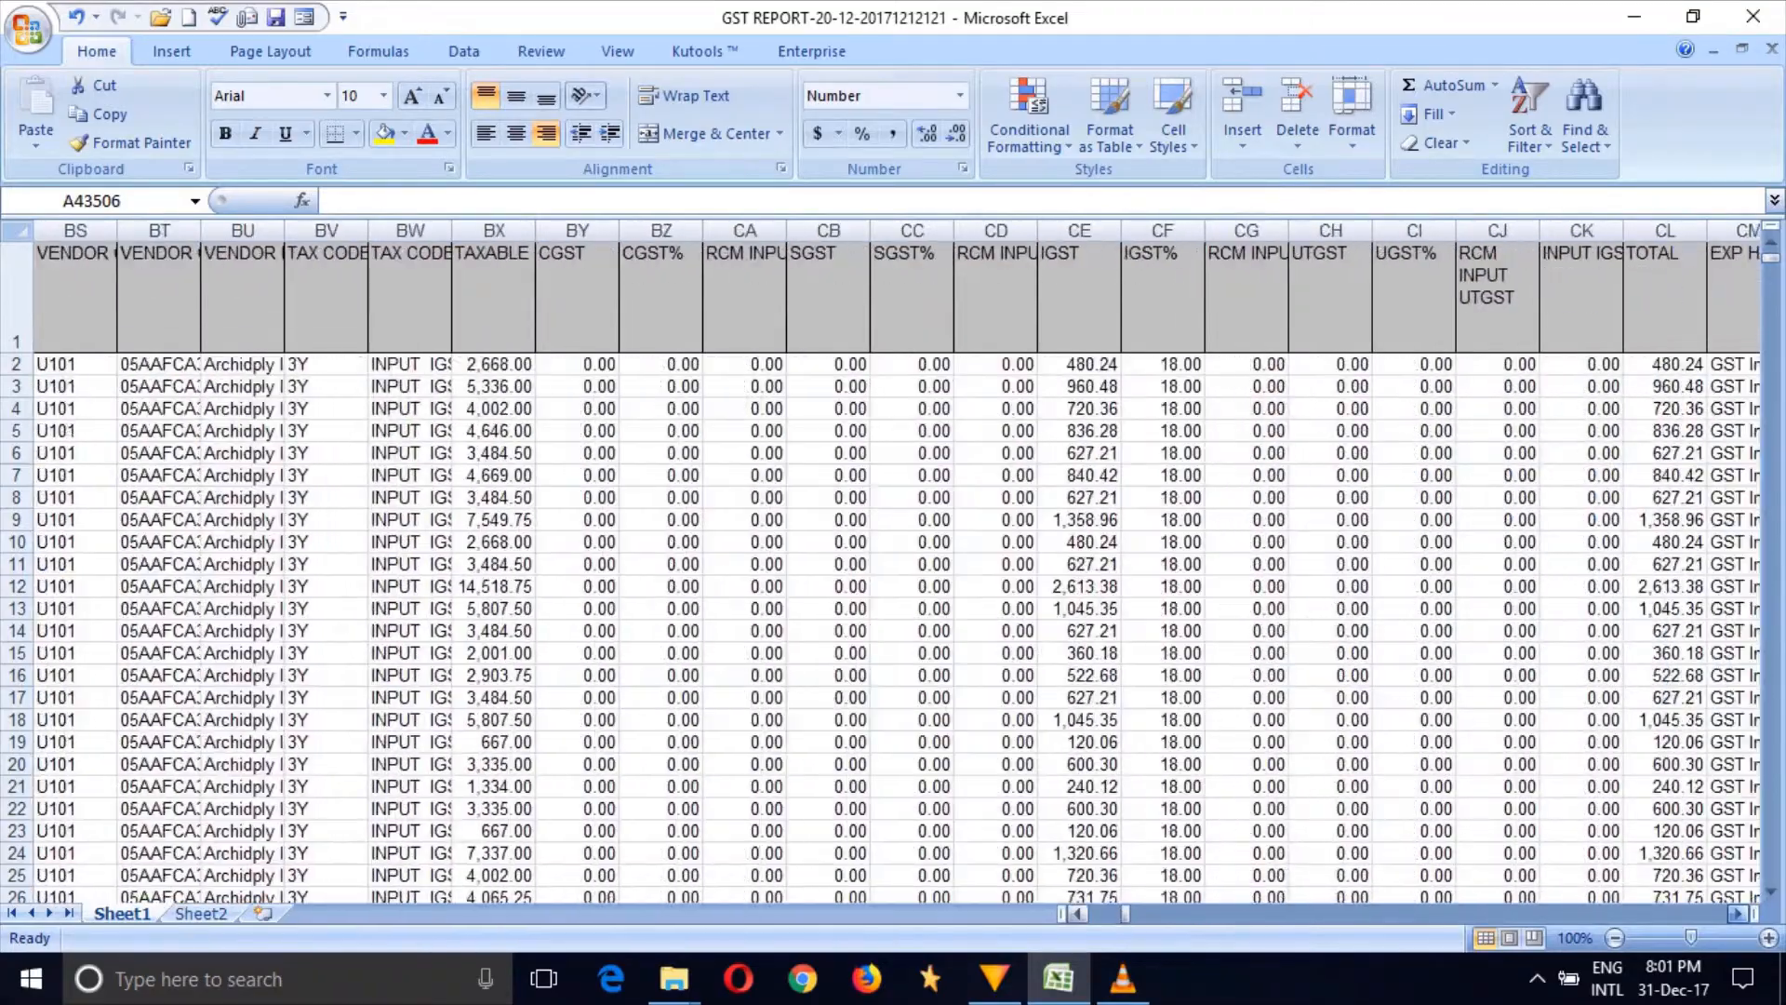
pyautogui.hscroll(11, 897, 571)
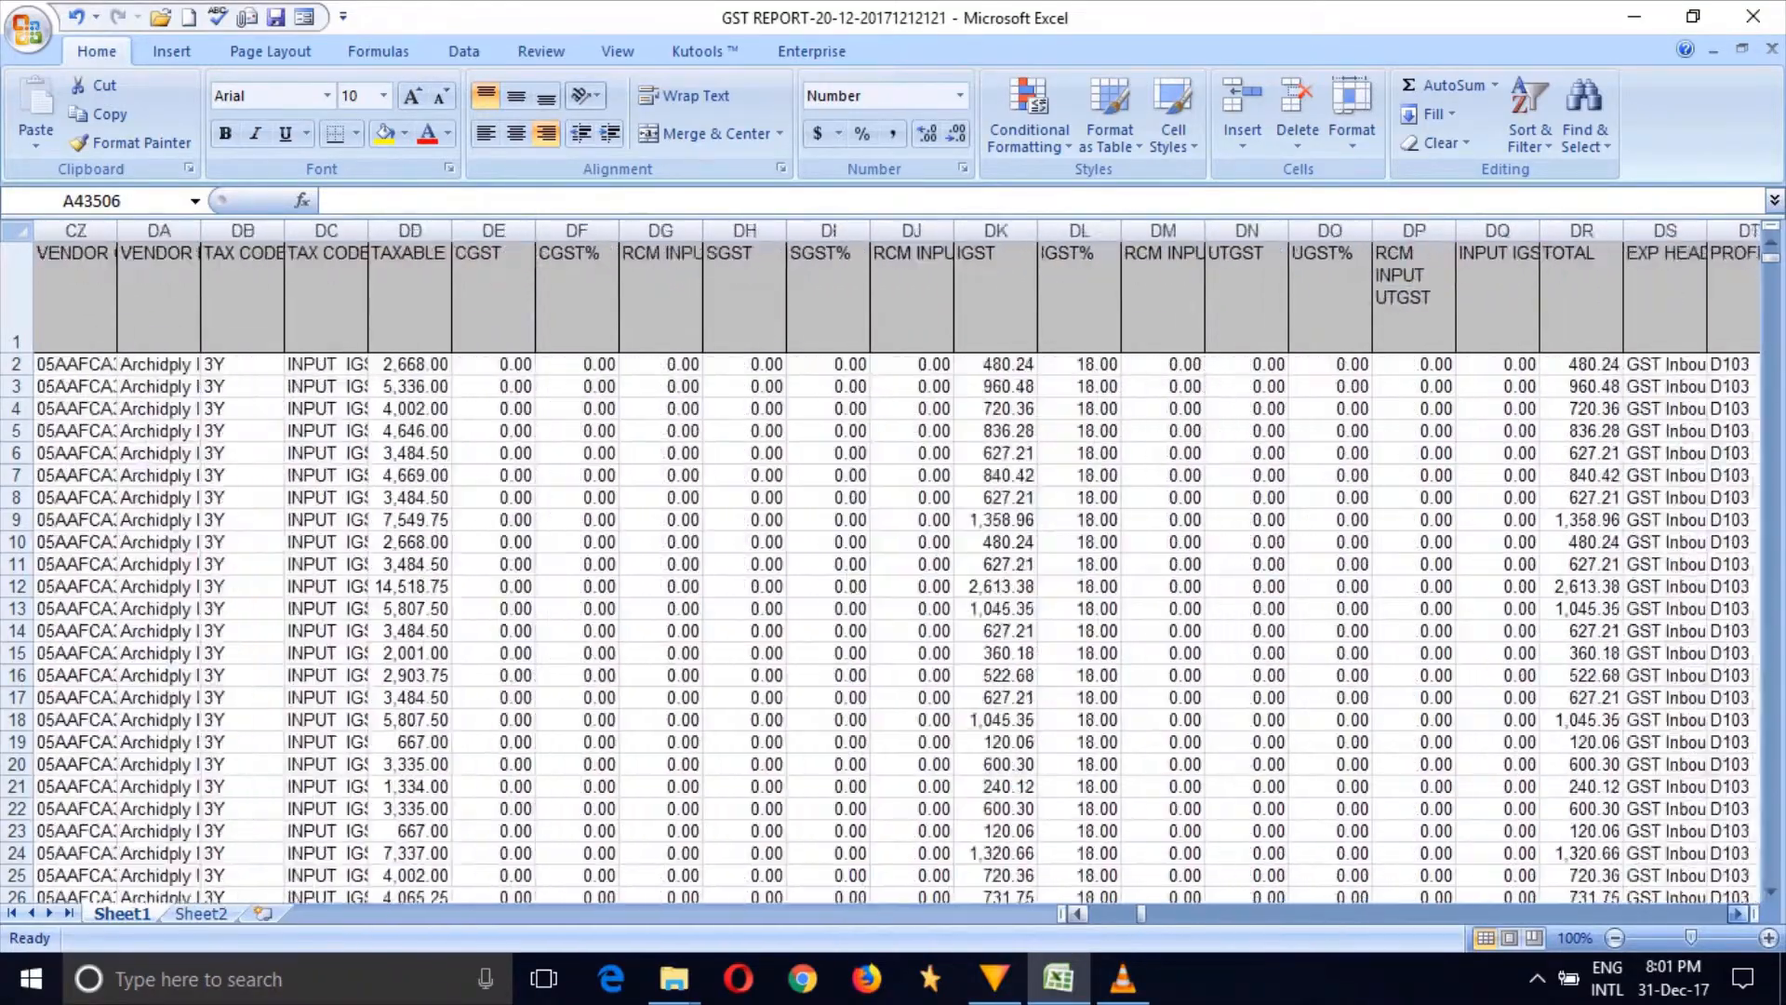
pyautogui.hscroll(11, 897, 571)
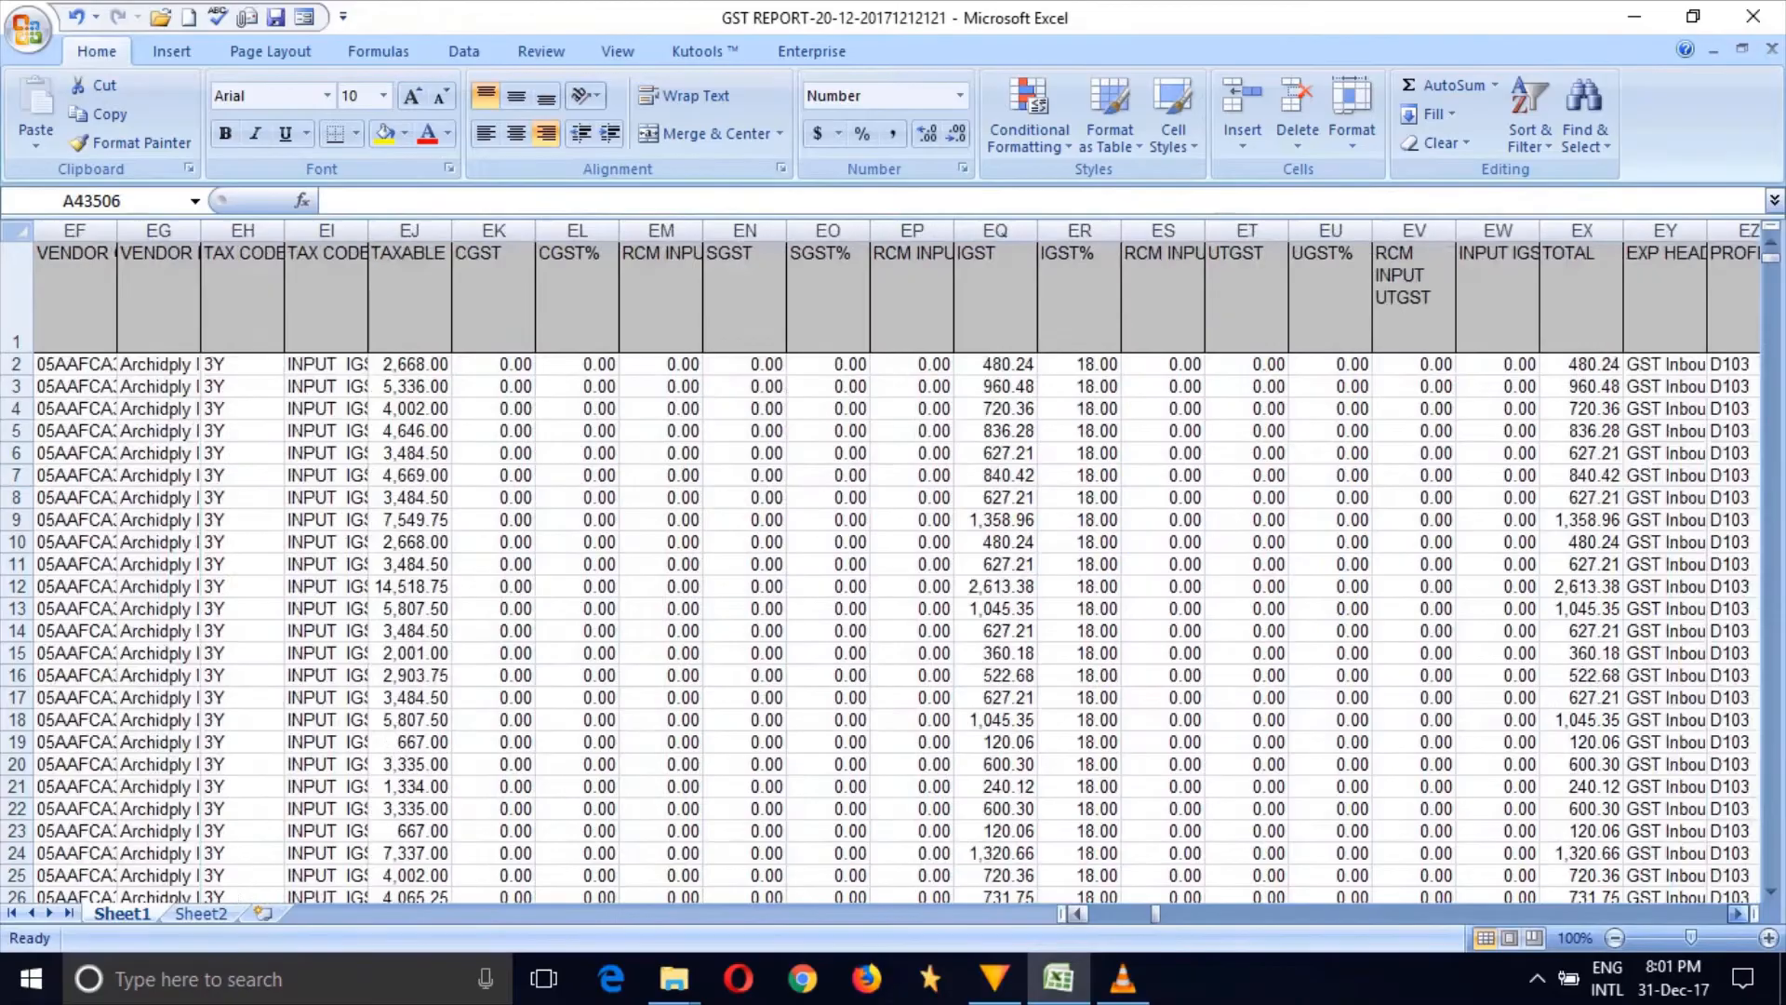
pyautogui.hscroll(11, 897, 572)
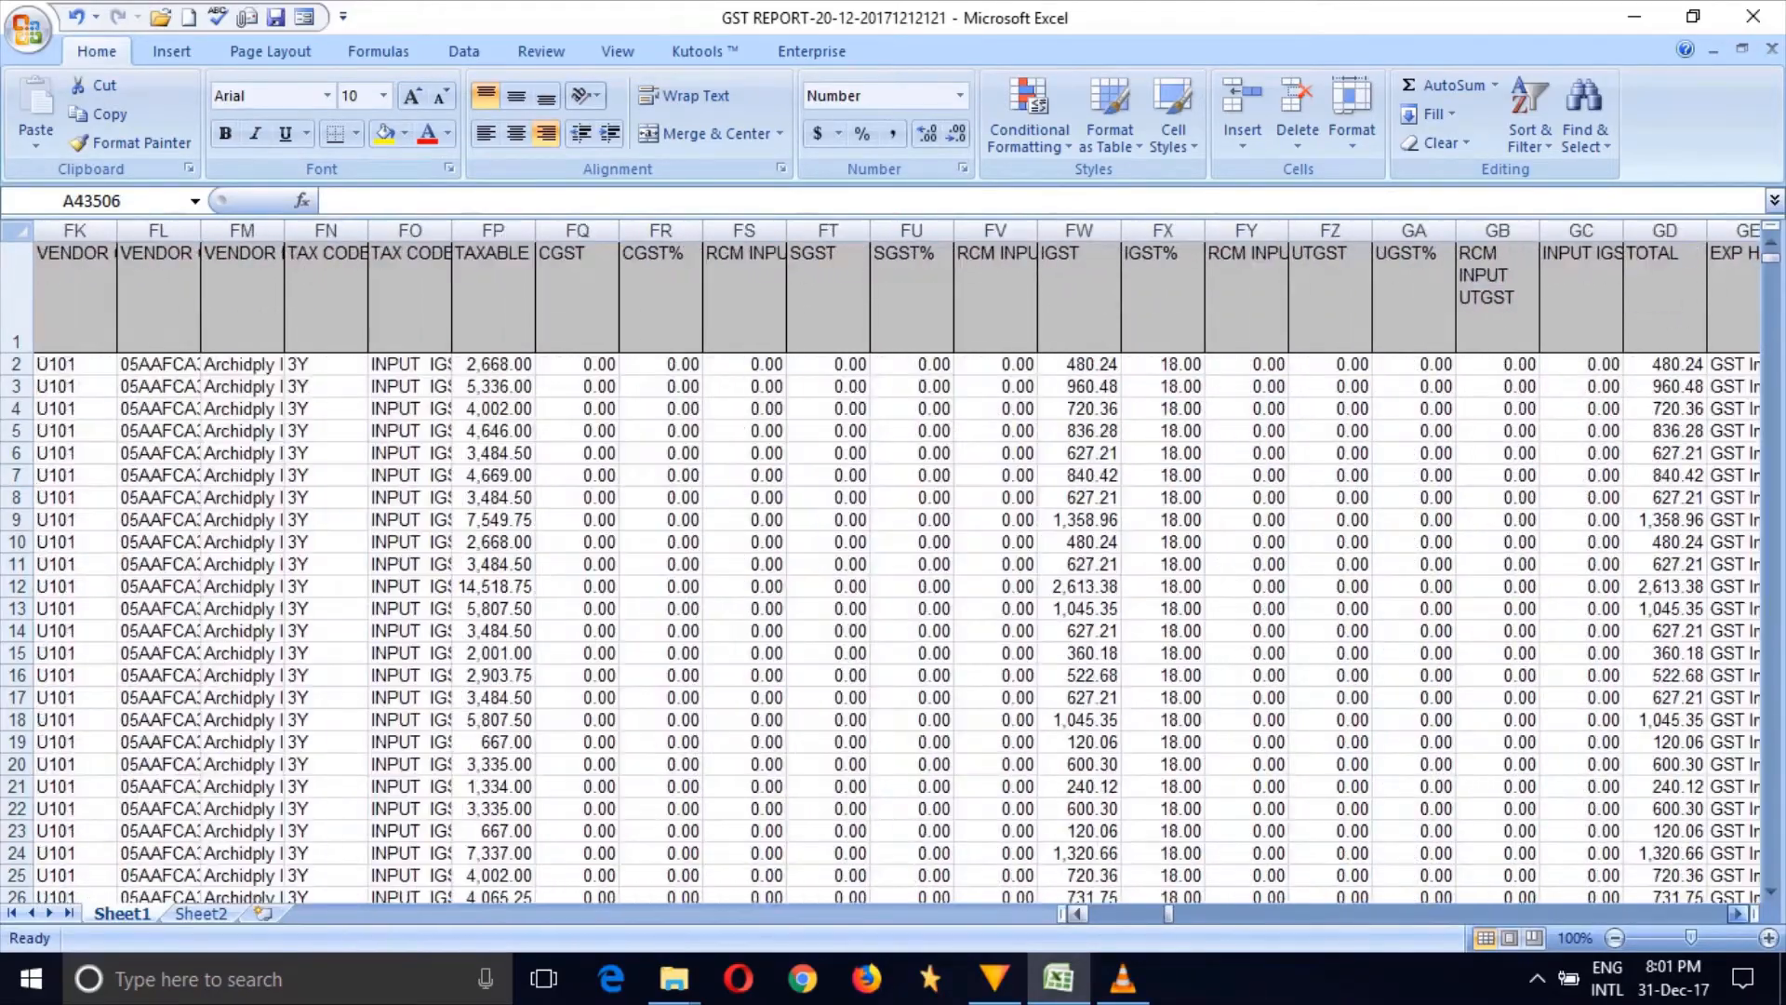
pyautogui.hscroll(11, 896, 571)
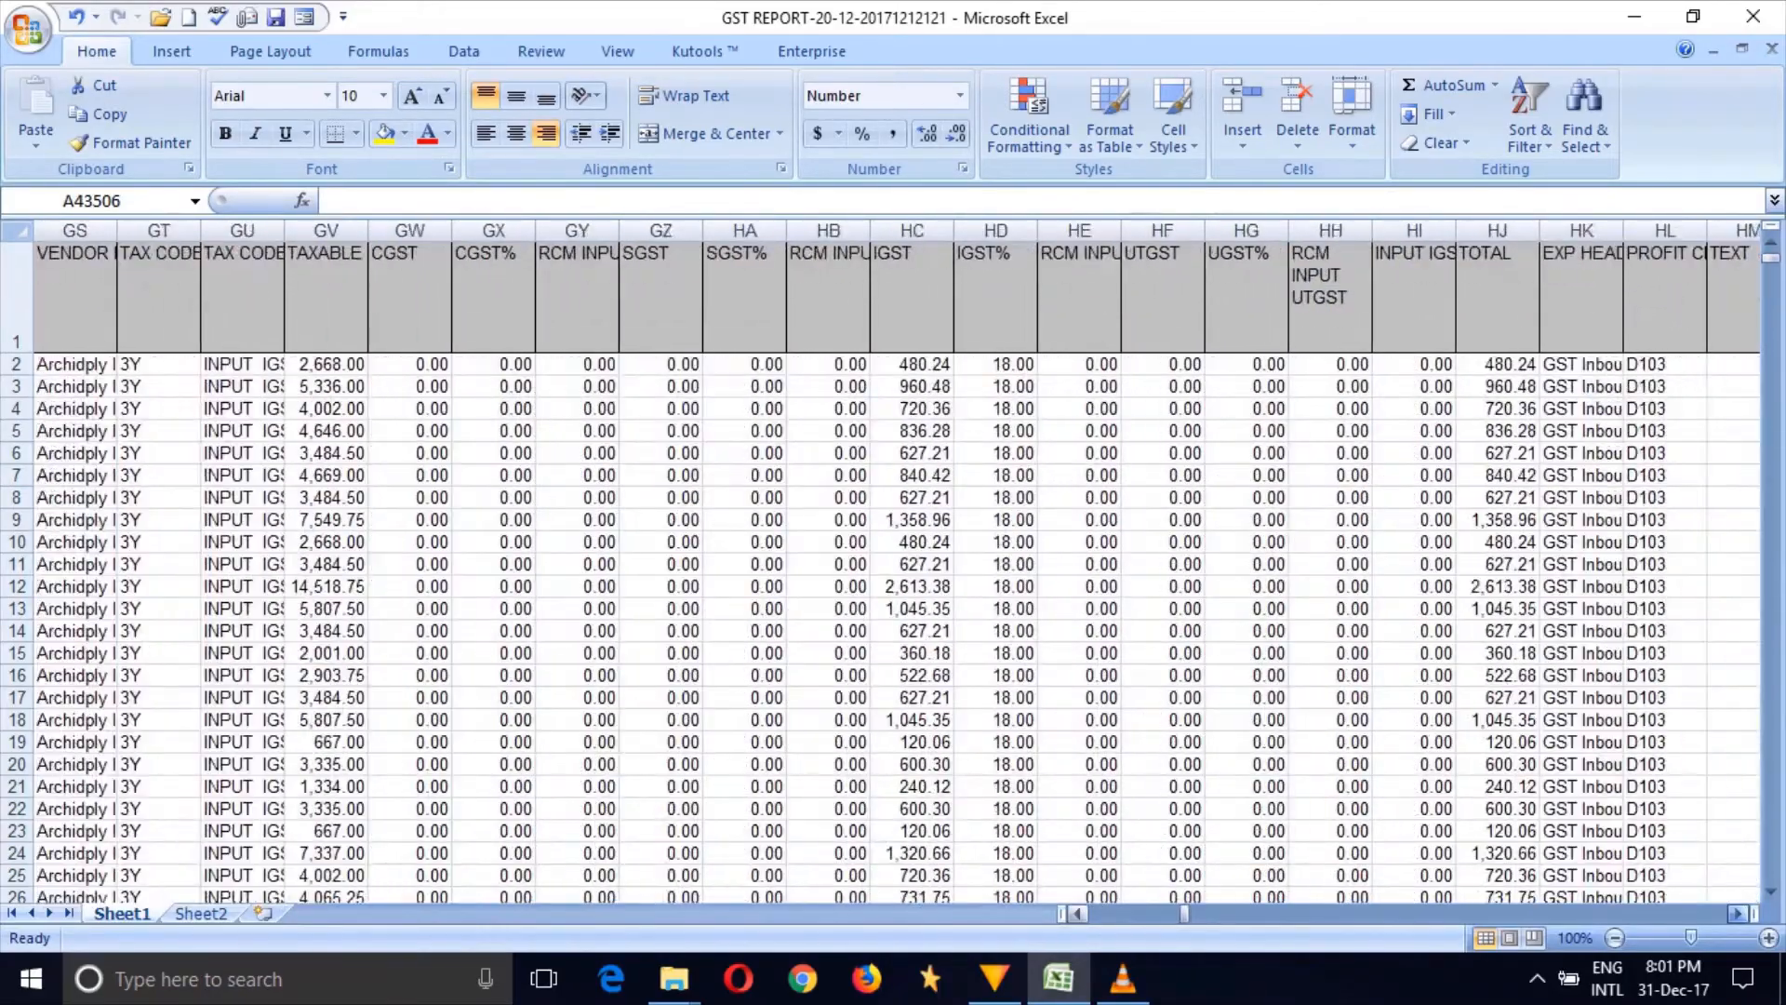
pyautogui.hscroll(8, 897, 571)
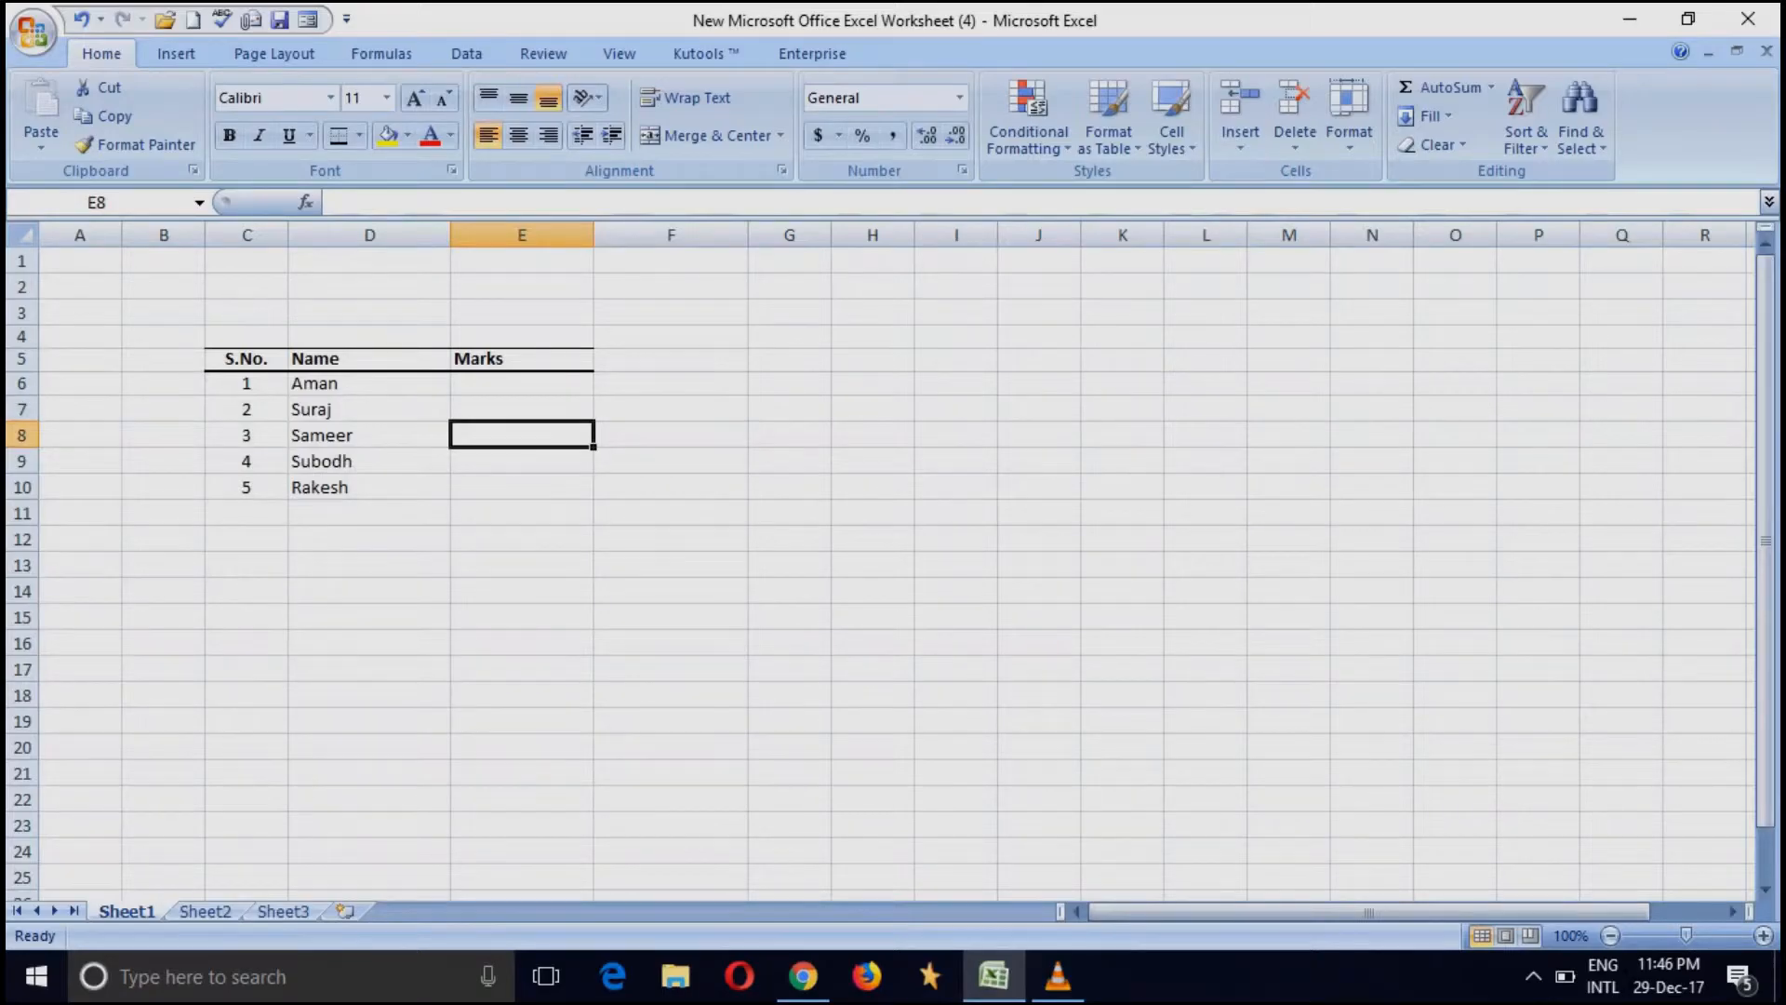
# - Autofit the height of row 6
pyautogui.moveTo(22, 396); pyautogui.dragTo(21, 411)
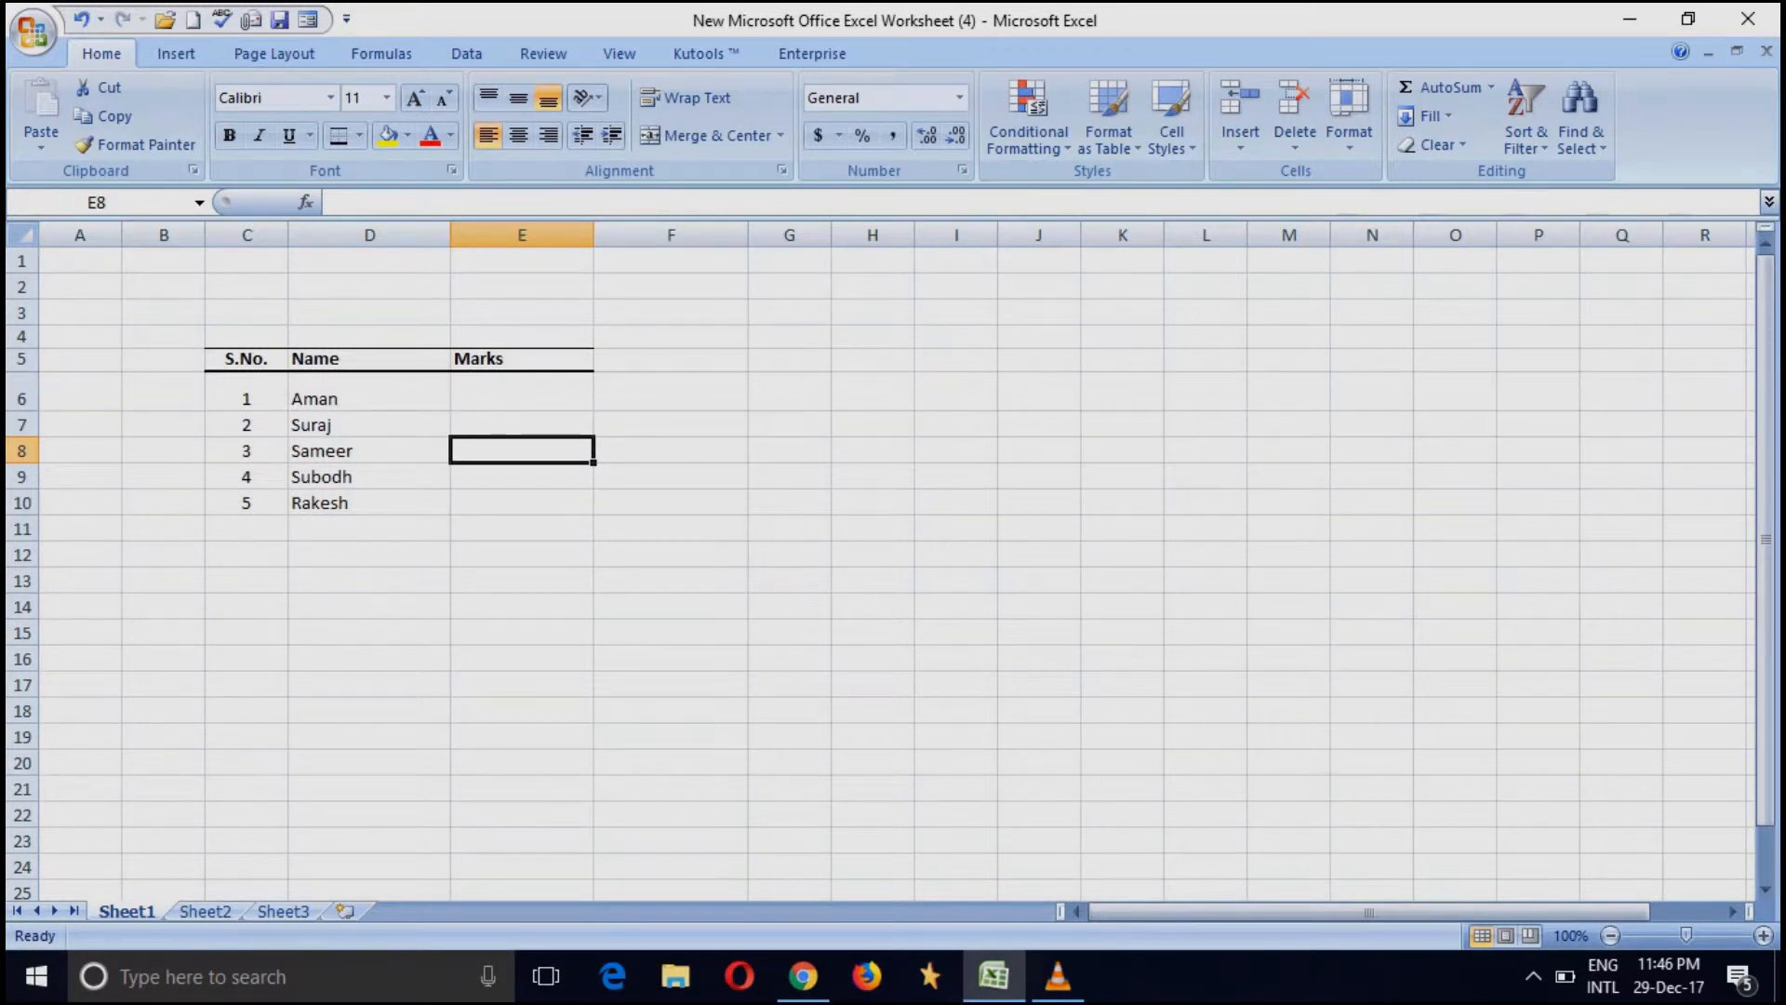
pyautogui.doubleClick(21, 411)
# - Set up a data validation rule for the Marks cells E6:E10 that allows only whole numbers
pyautogui.moveTo(521, 386); pyautogui.dragTo(521, 489)
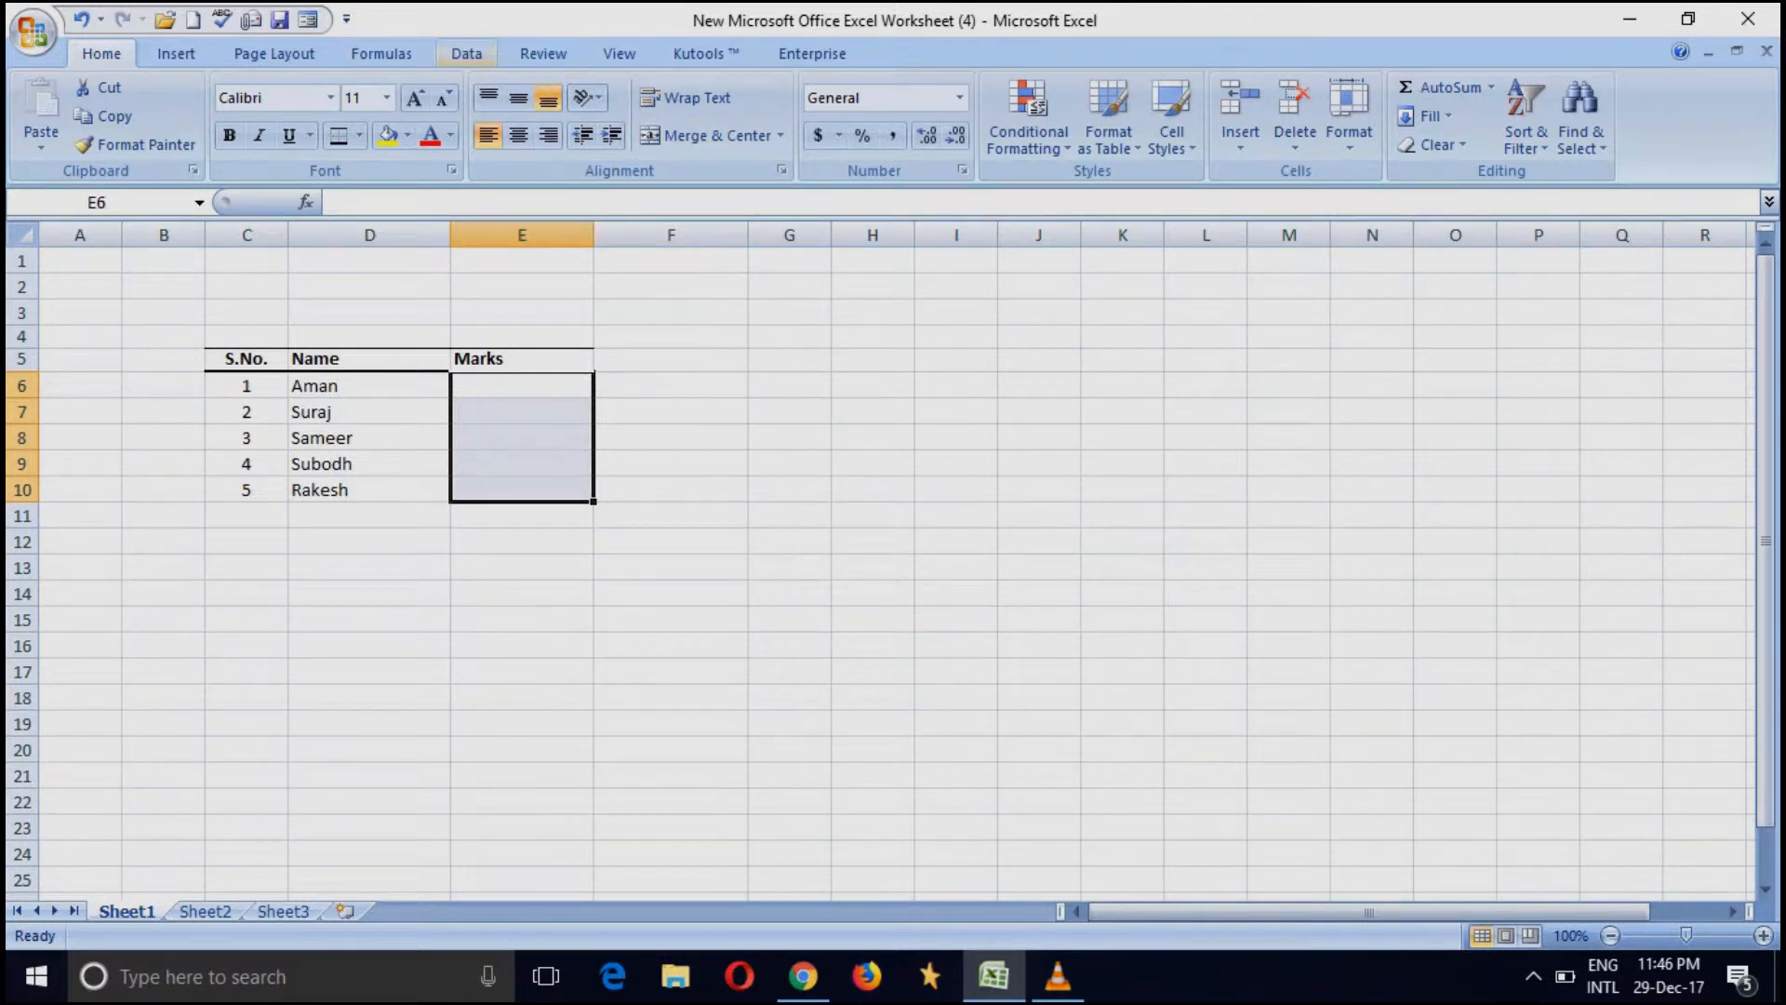
pyautogui.click(466, 53)
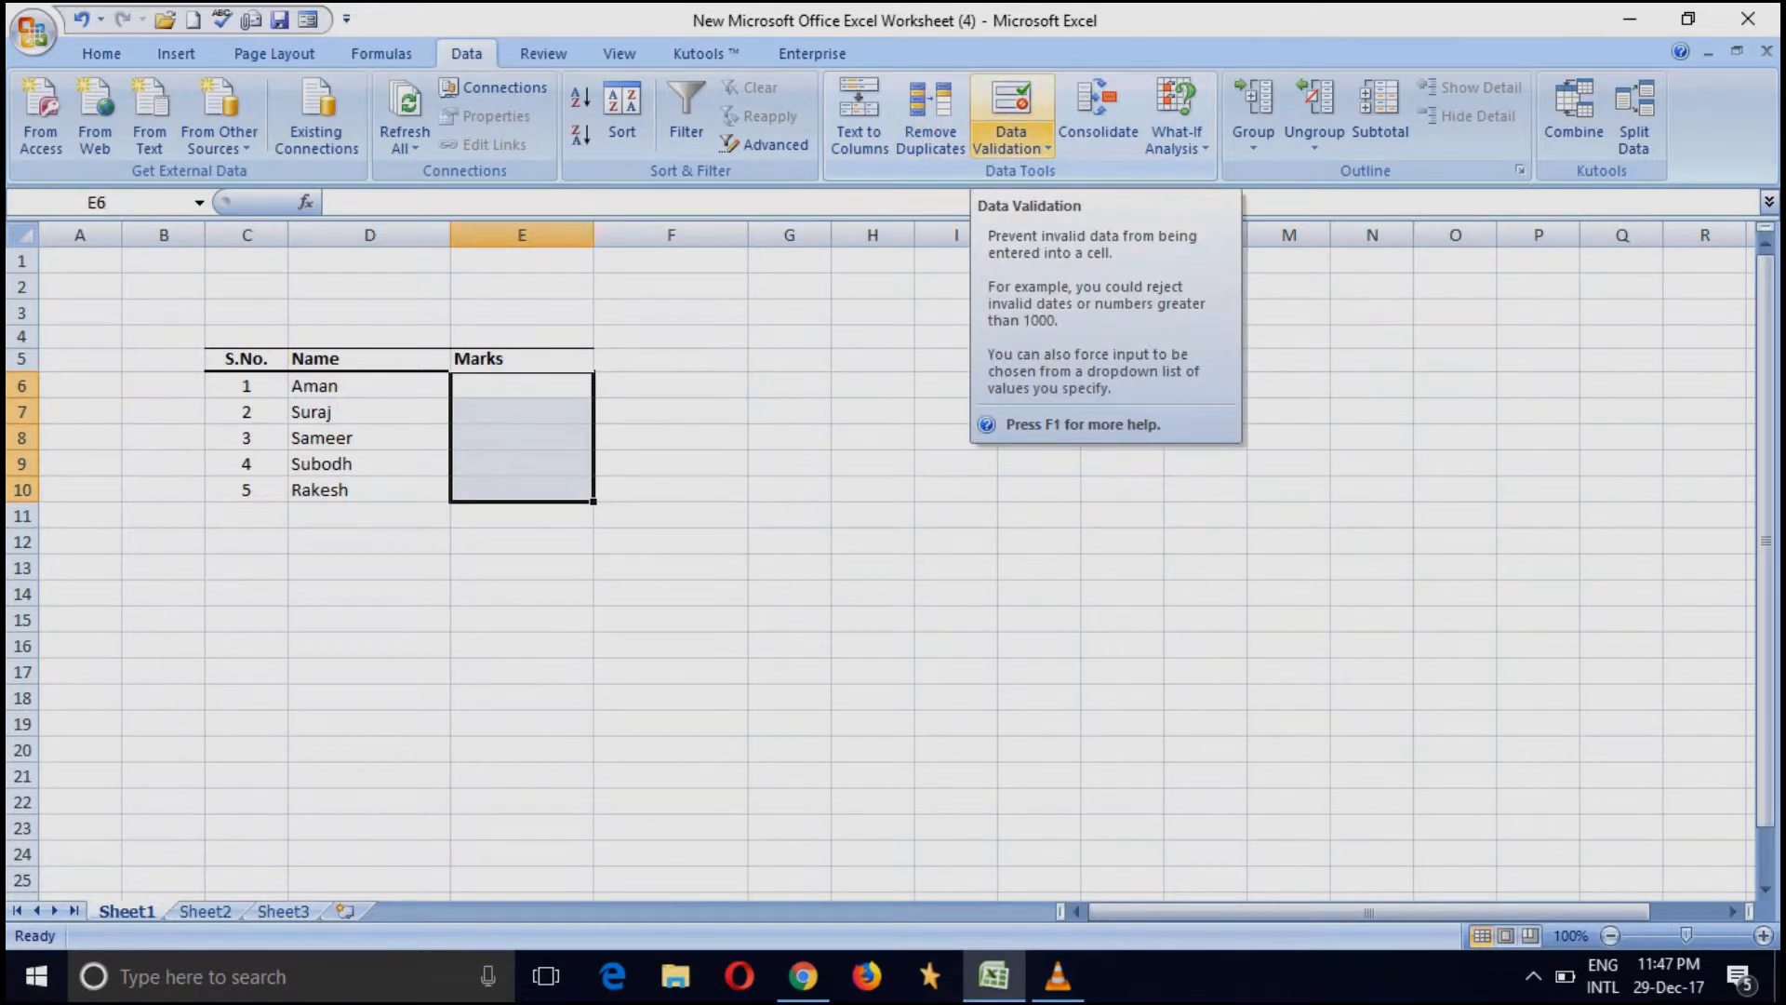
pyautogui.click(1011, 142)
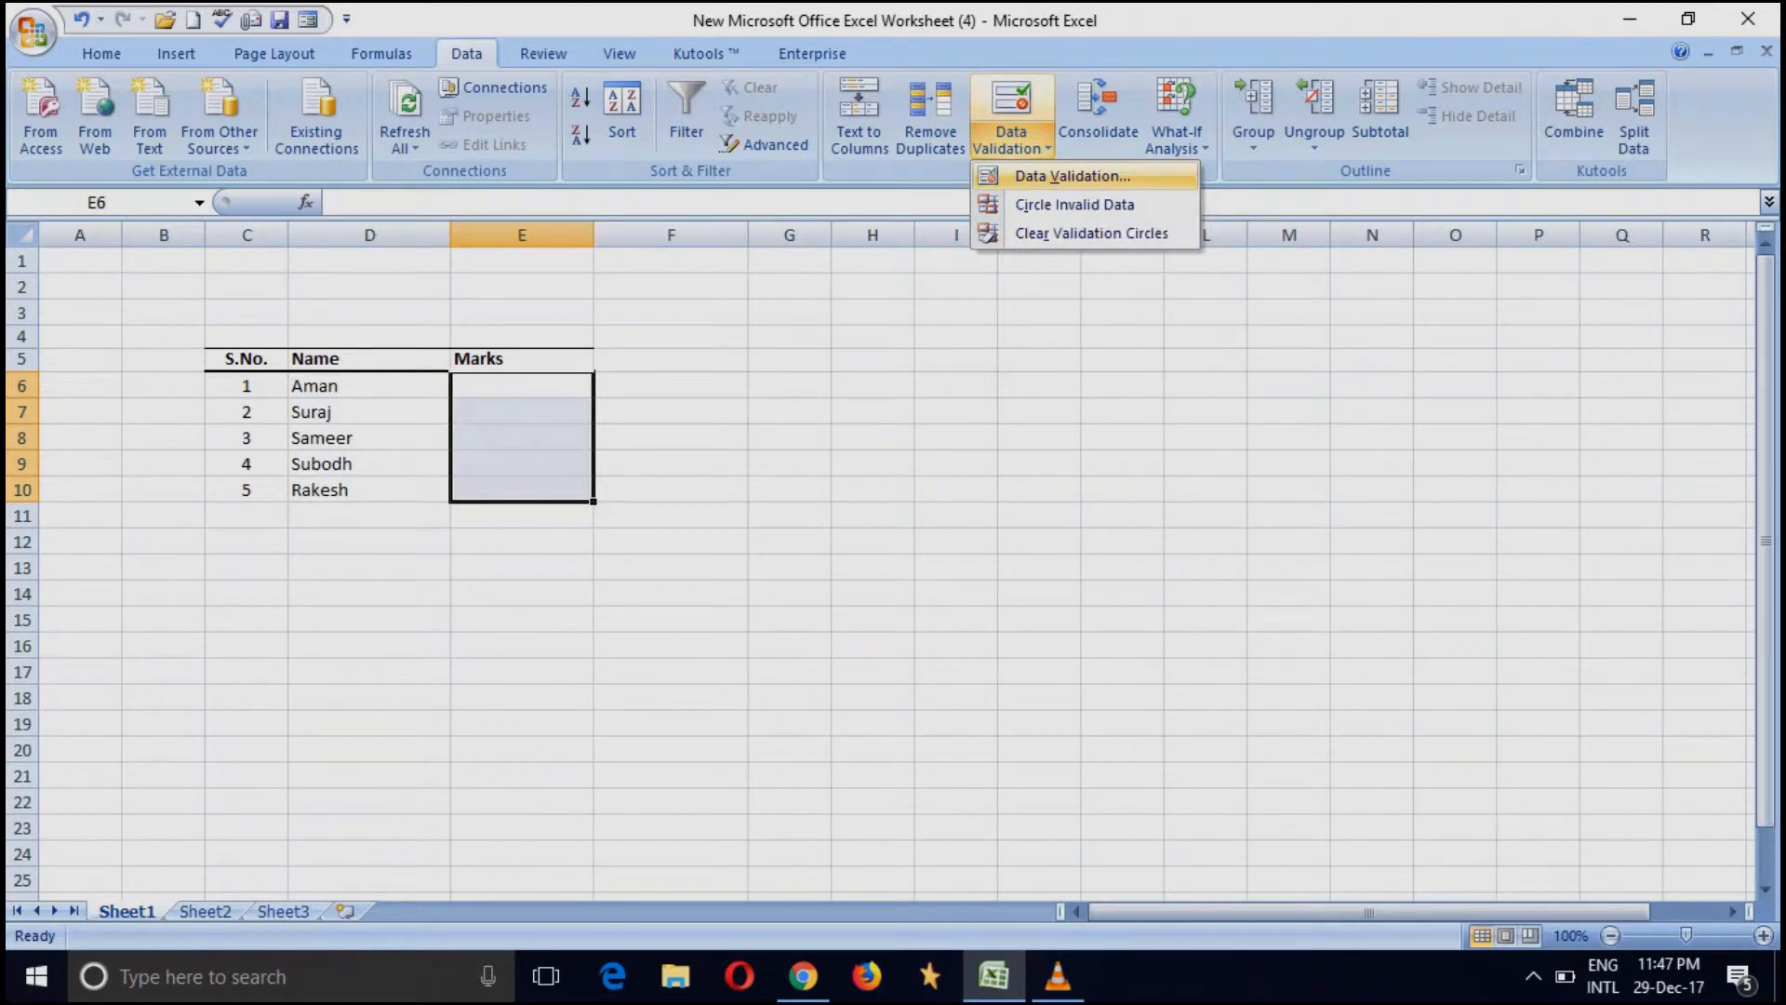
pyautogui.click(1072, 175)
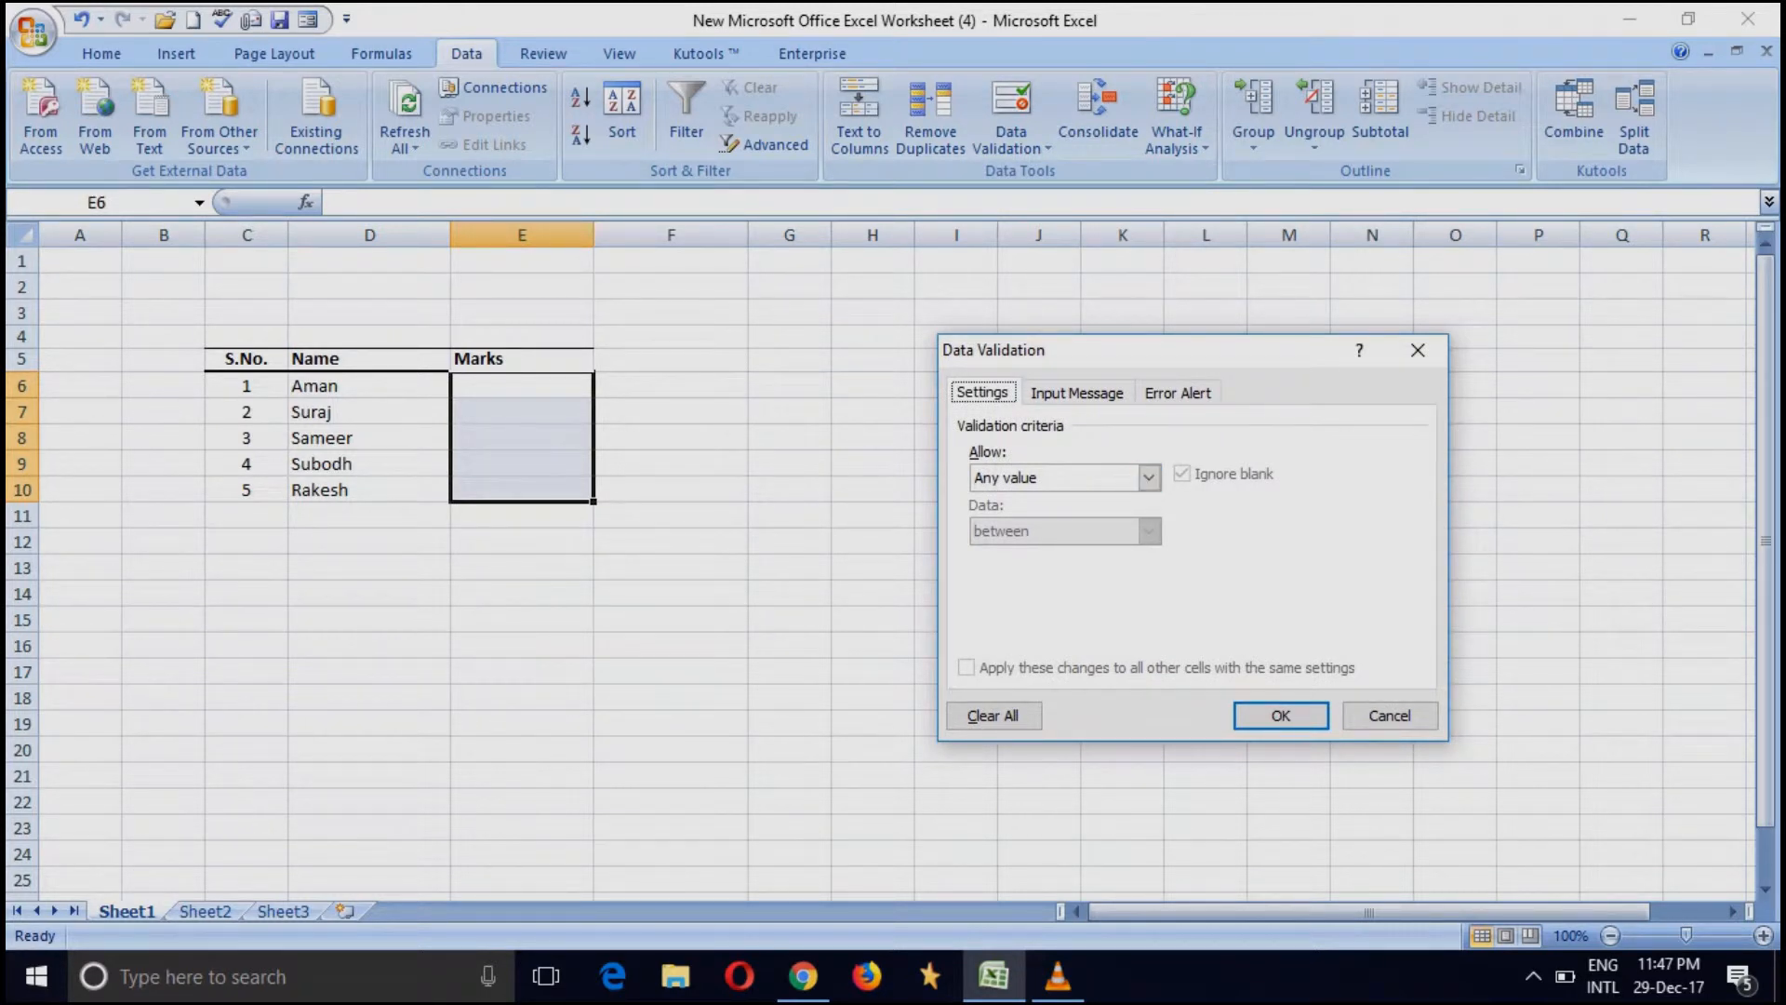
pyautogui.click(1076, 393)
pyautogui.click(982, 392)
pyautogui.click(1148, 477)
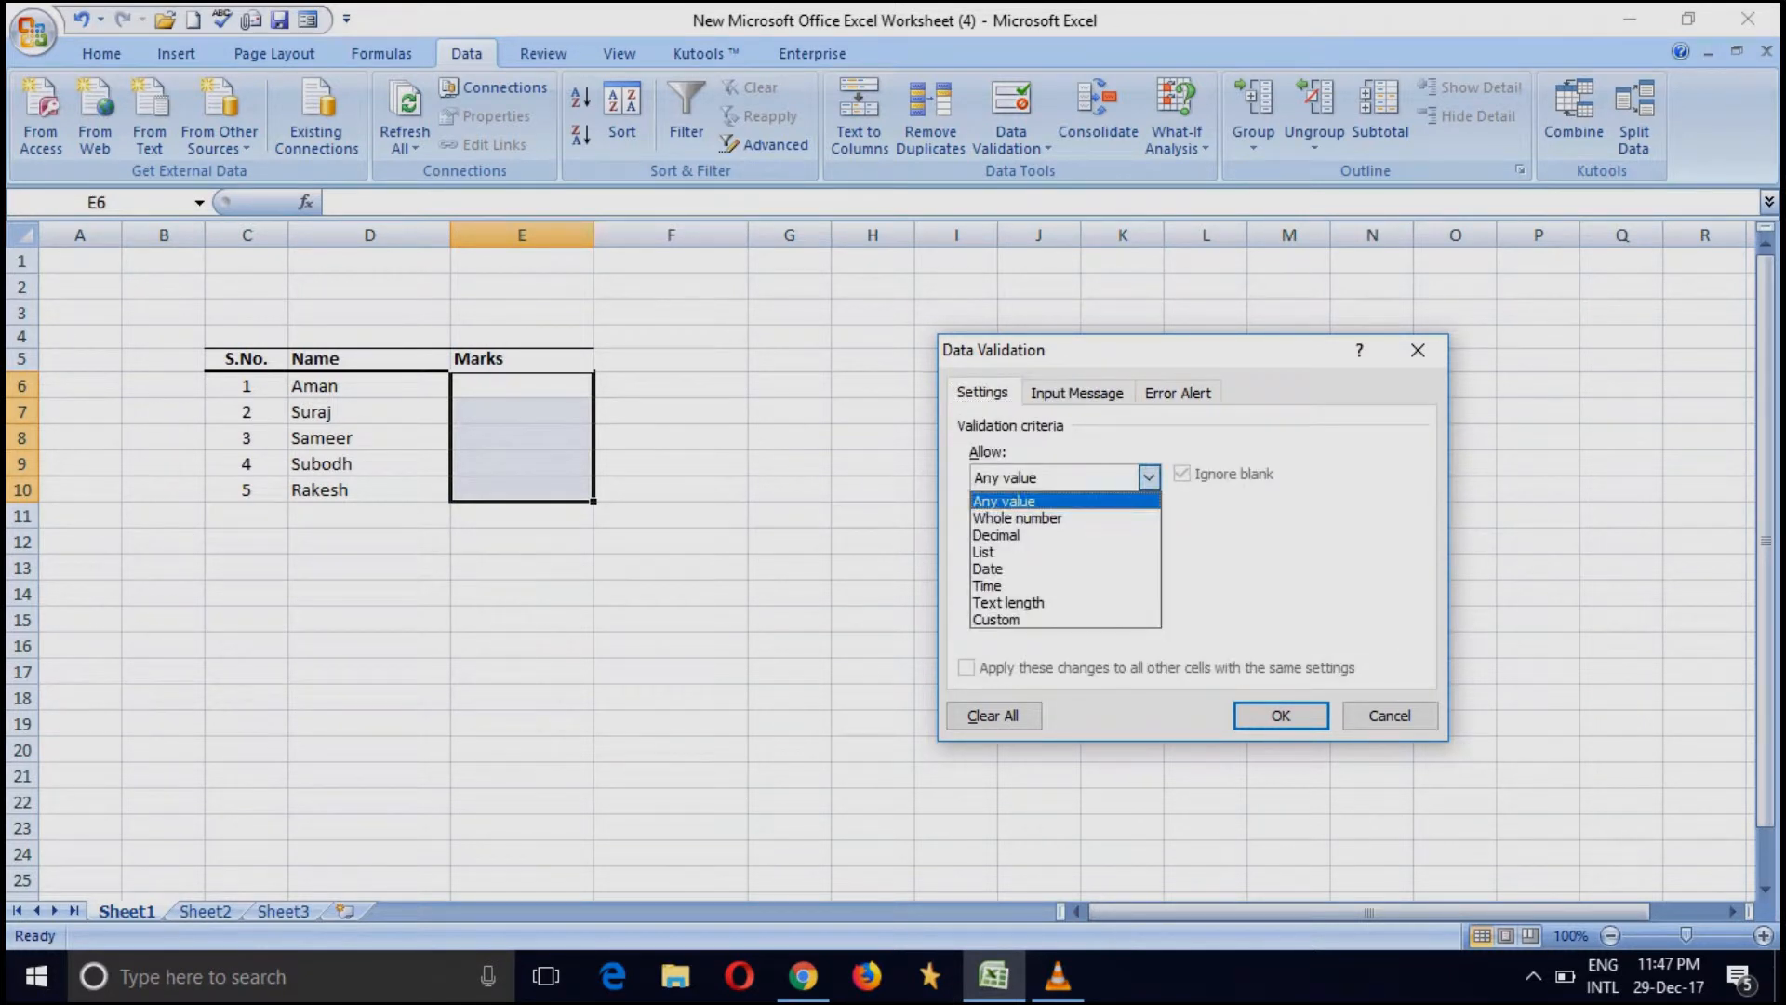
pyautogui.press('Down')
pyautogui.press('Return')
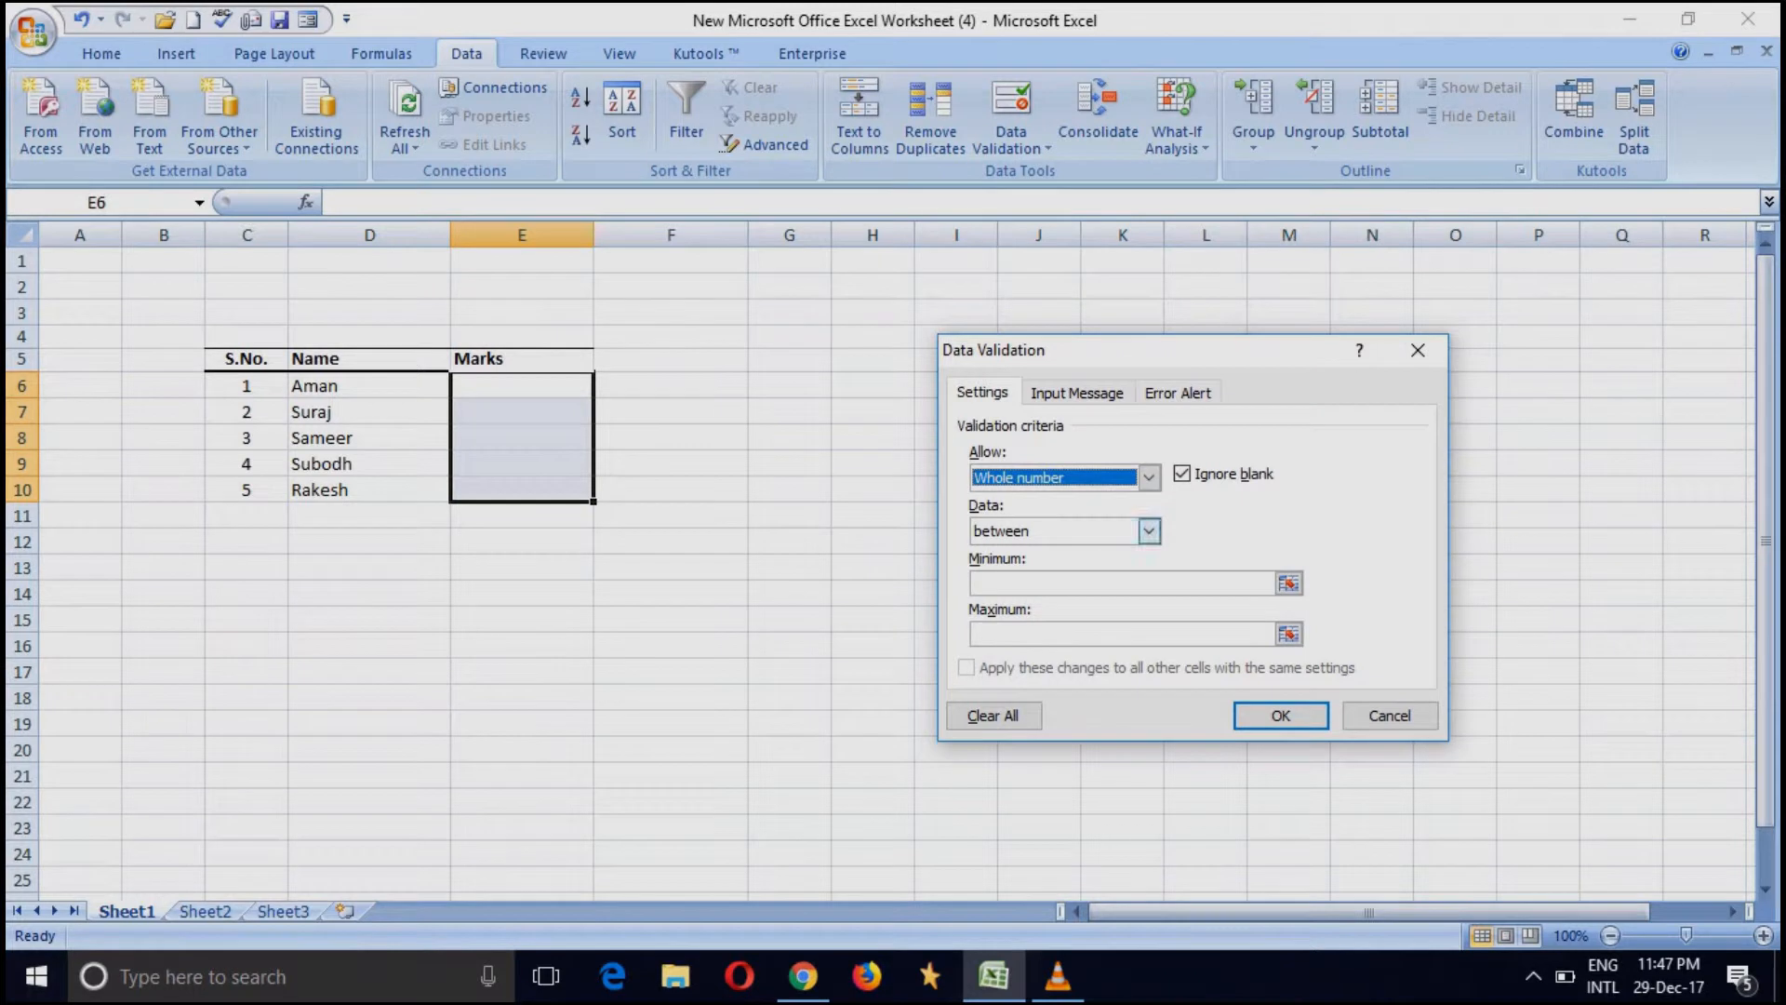
# - Restrict the validation to values between a minimum of 0 and a maximum of 100, and apply the rule
pyautogui.click(1148, 530)
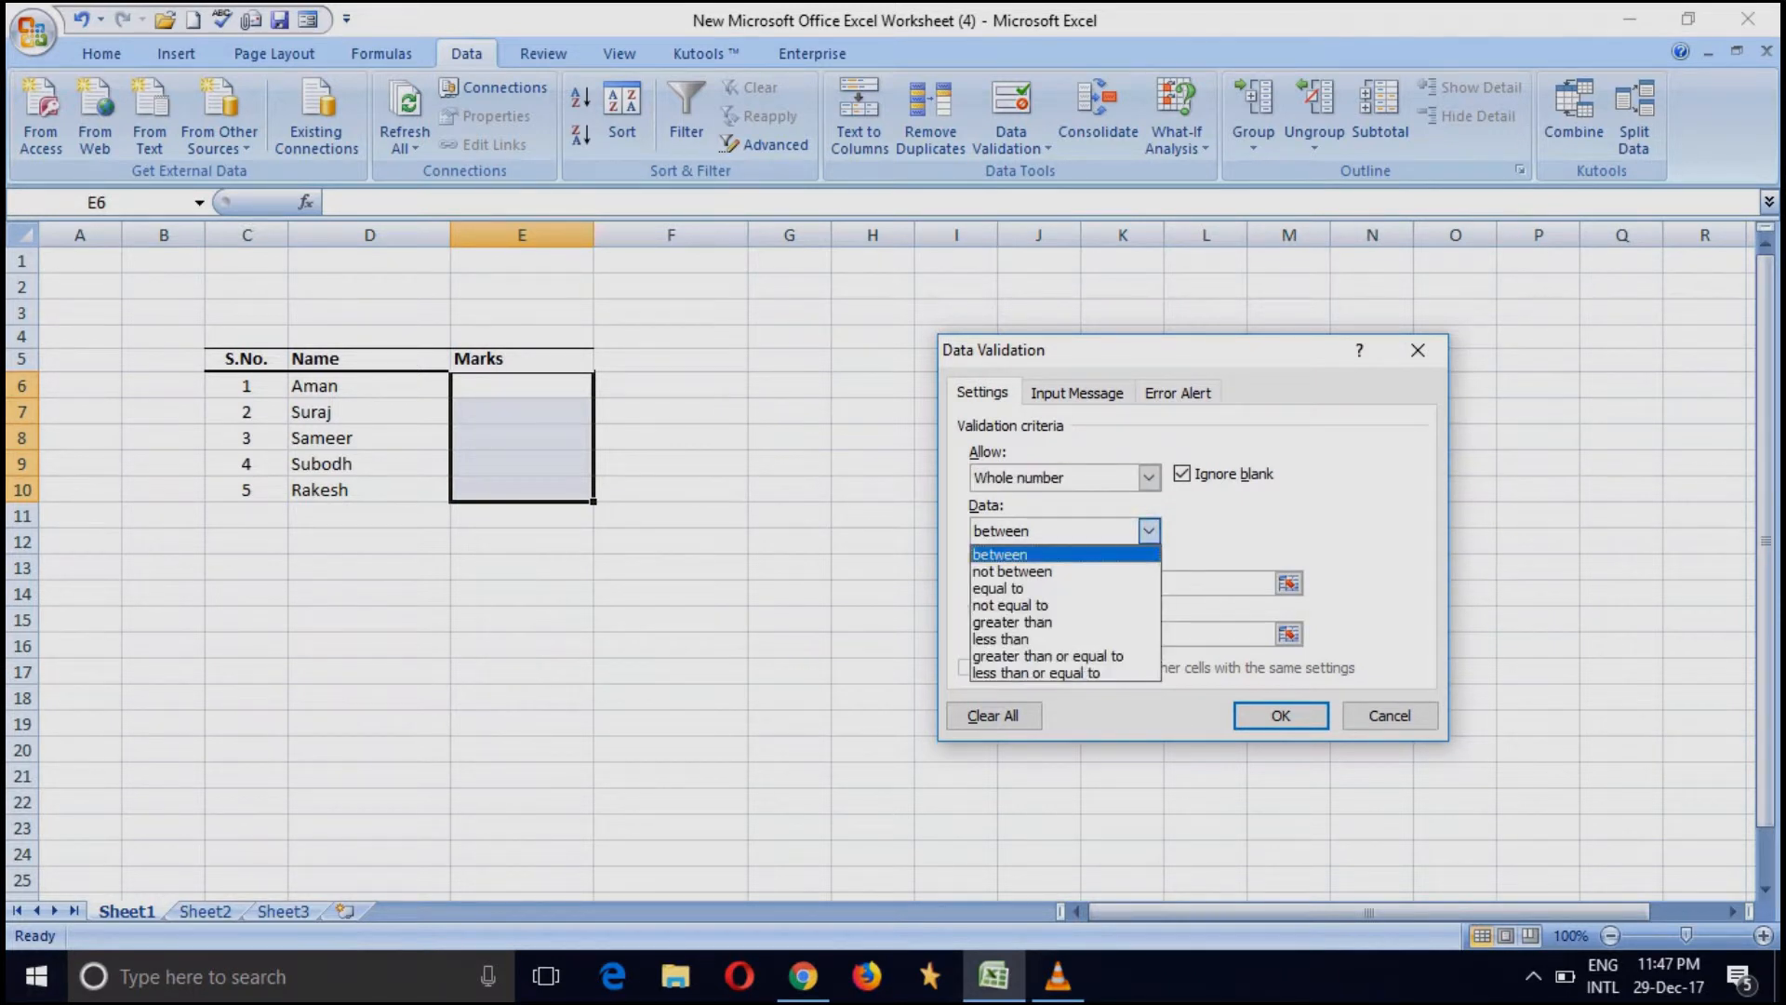
pyautogui.click(1148, 530)
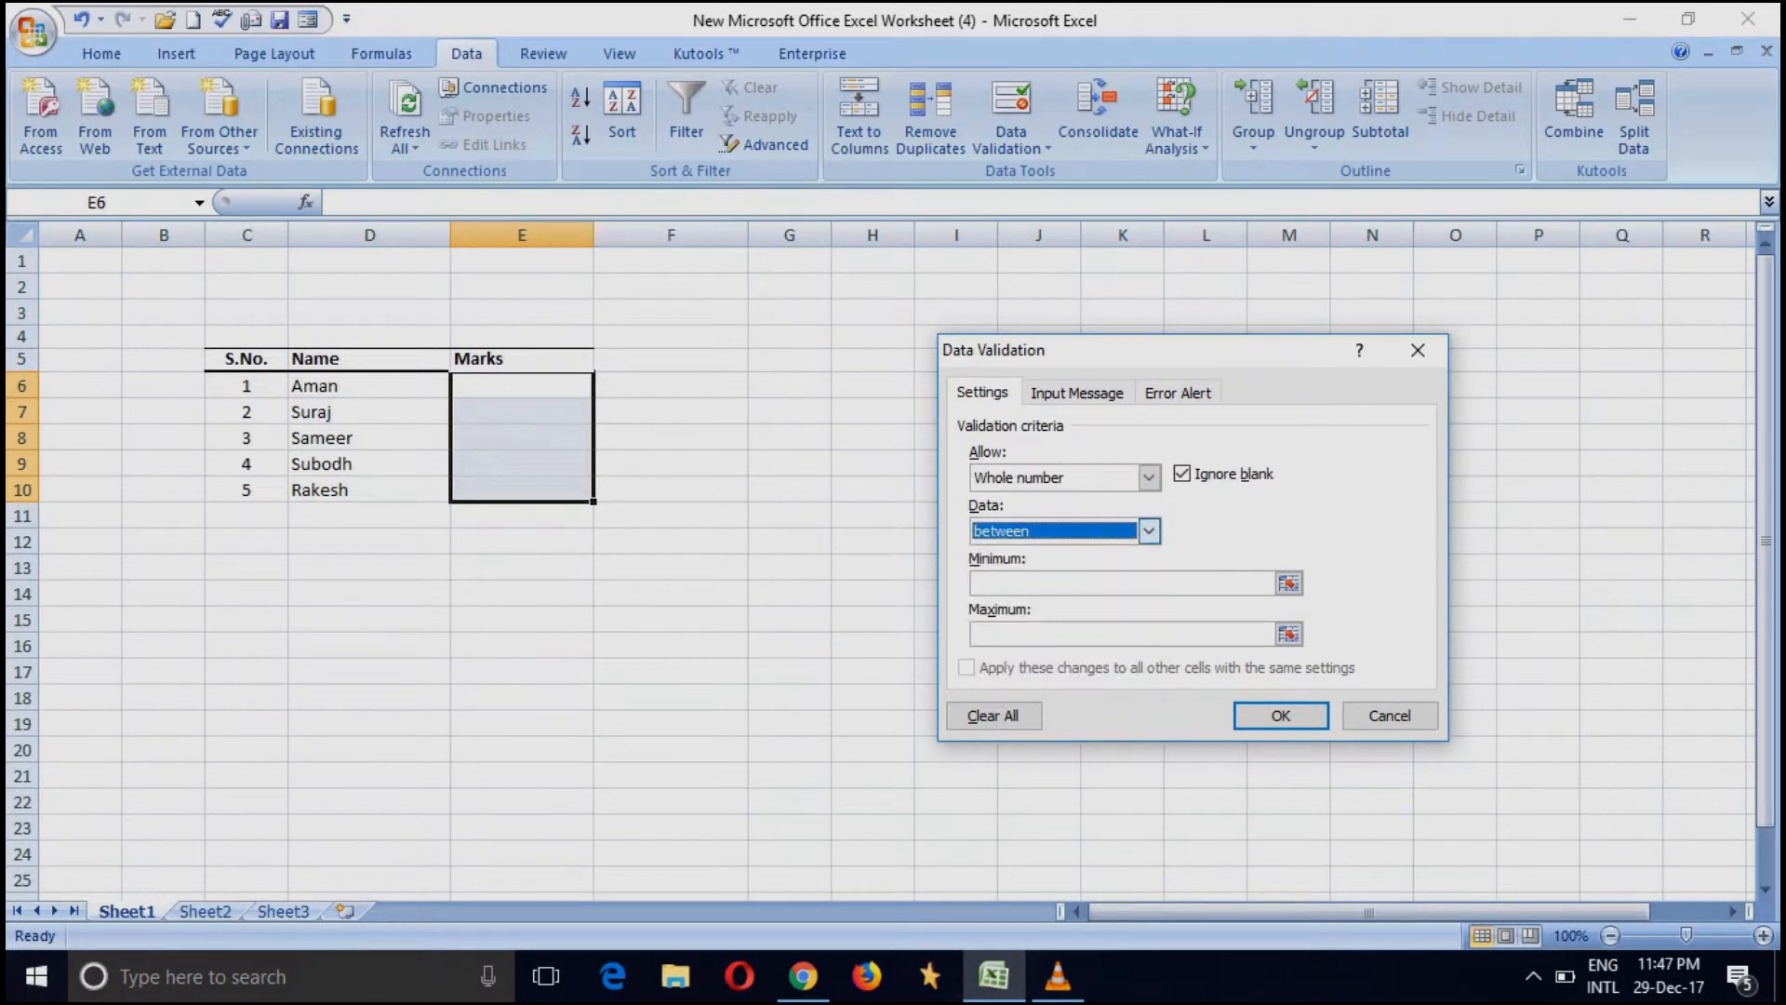
pyautogui.click(1149, 530)
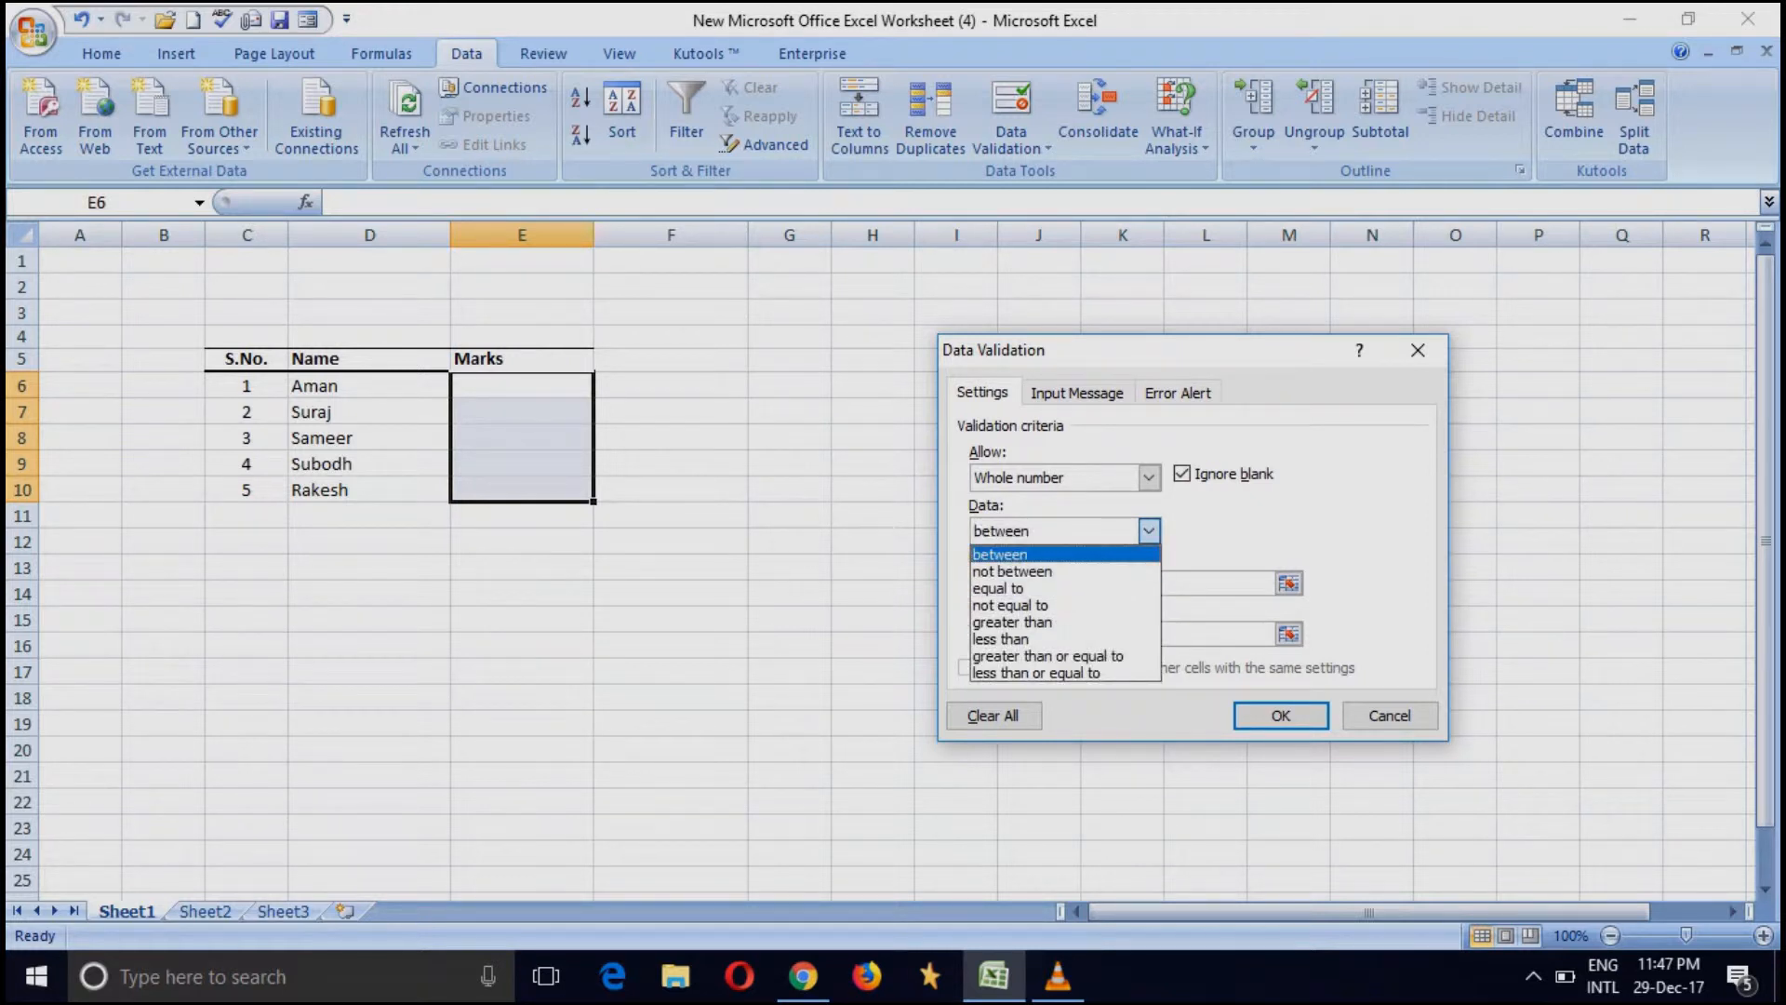
pyautogui.click(1060, 555)
pyautogui.click(1098, 583)
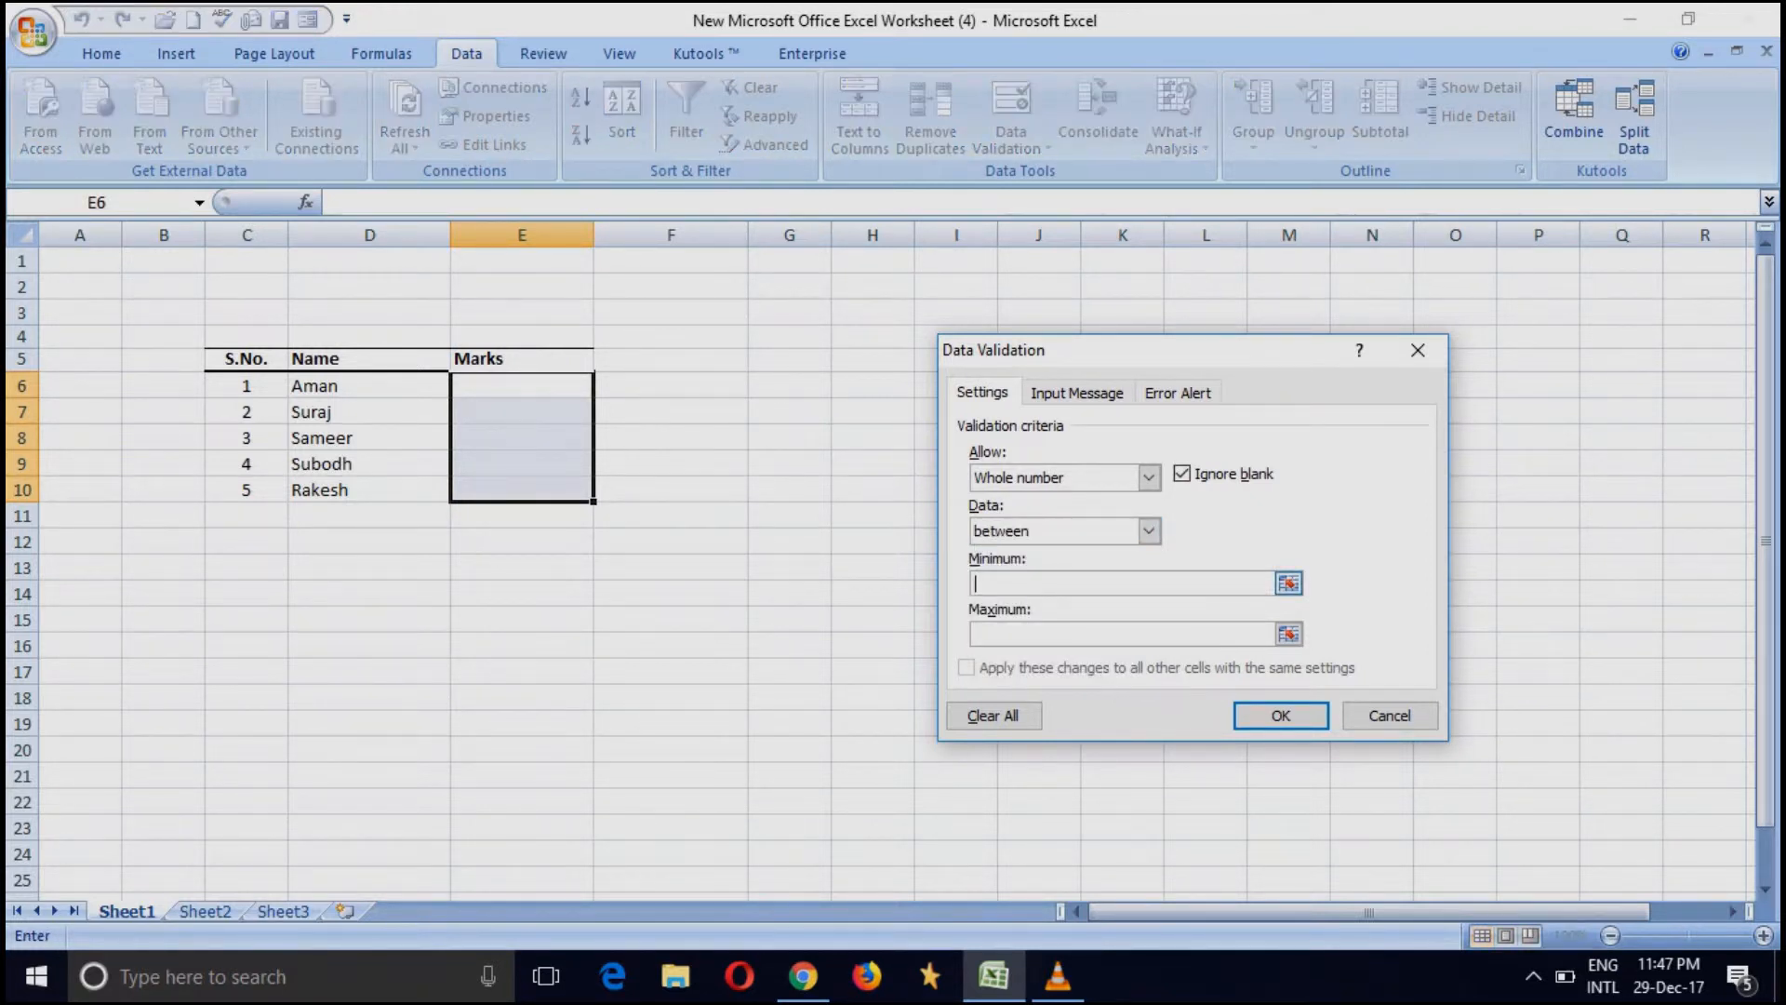
pyautogui.write('0')
pyautogui.click(1107, 633)
pyautogui.write('100')
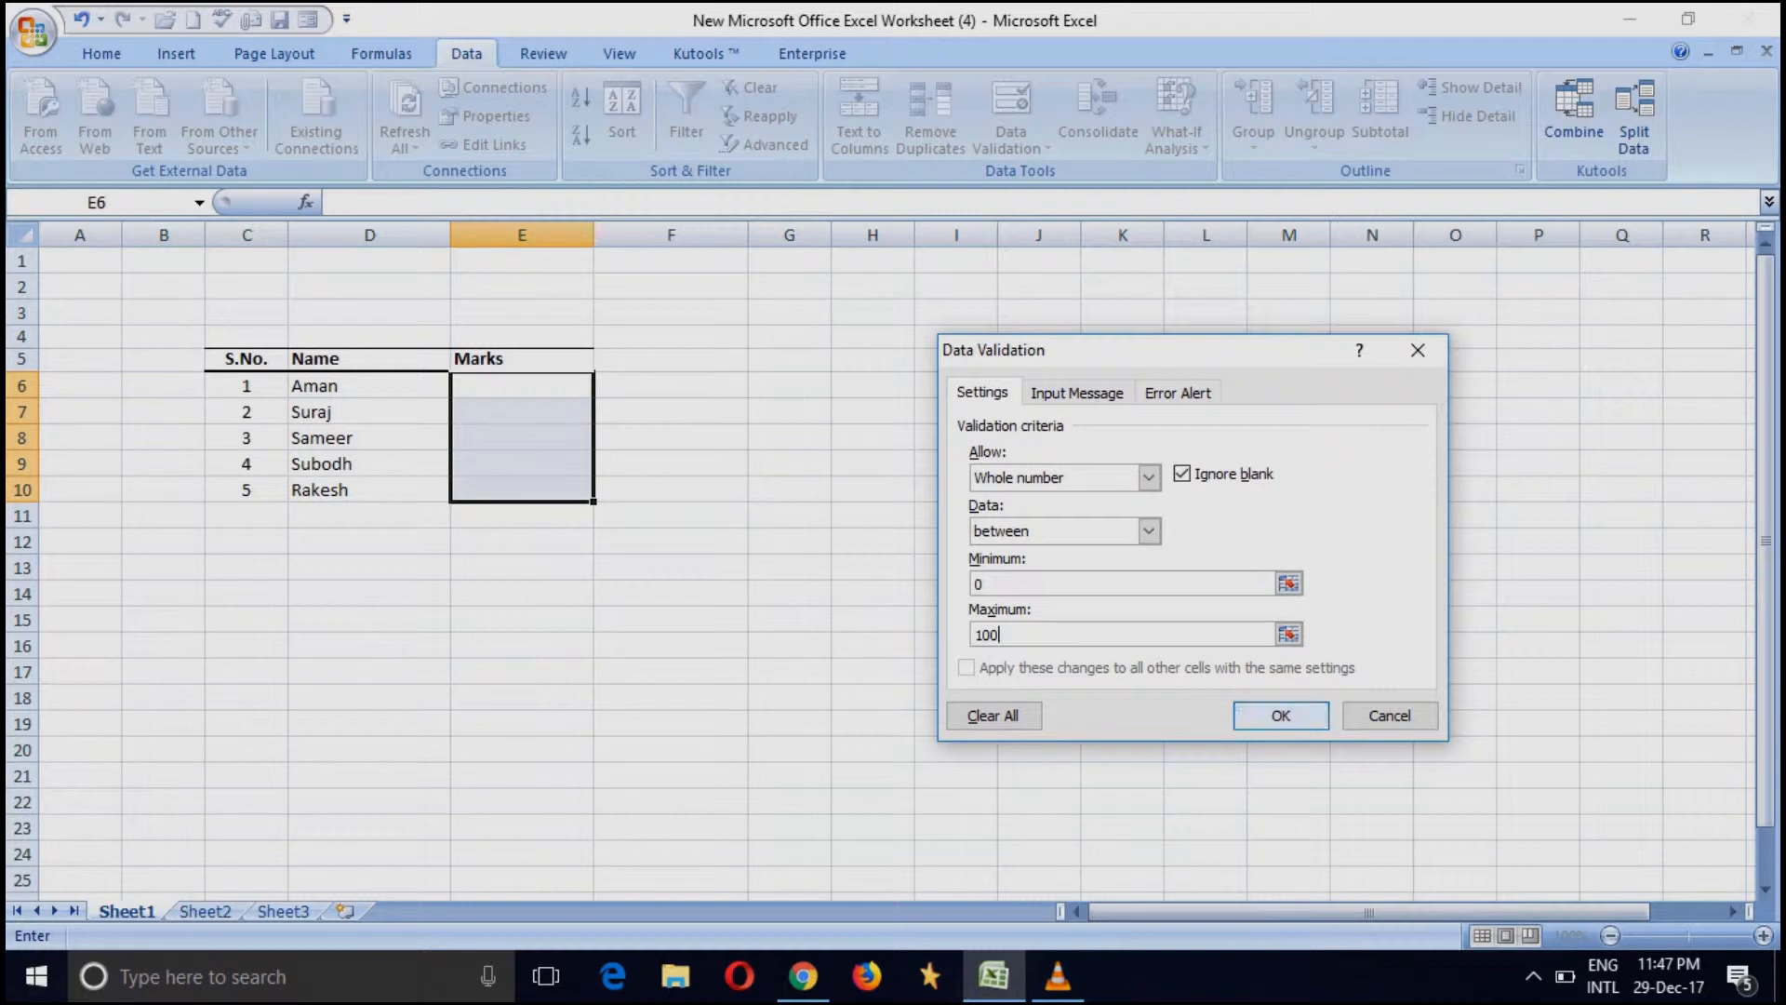
pyautogui.click(1281, 715)
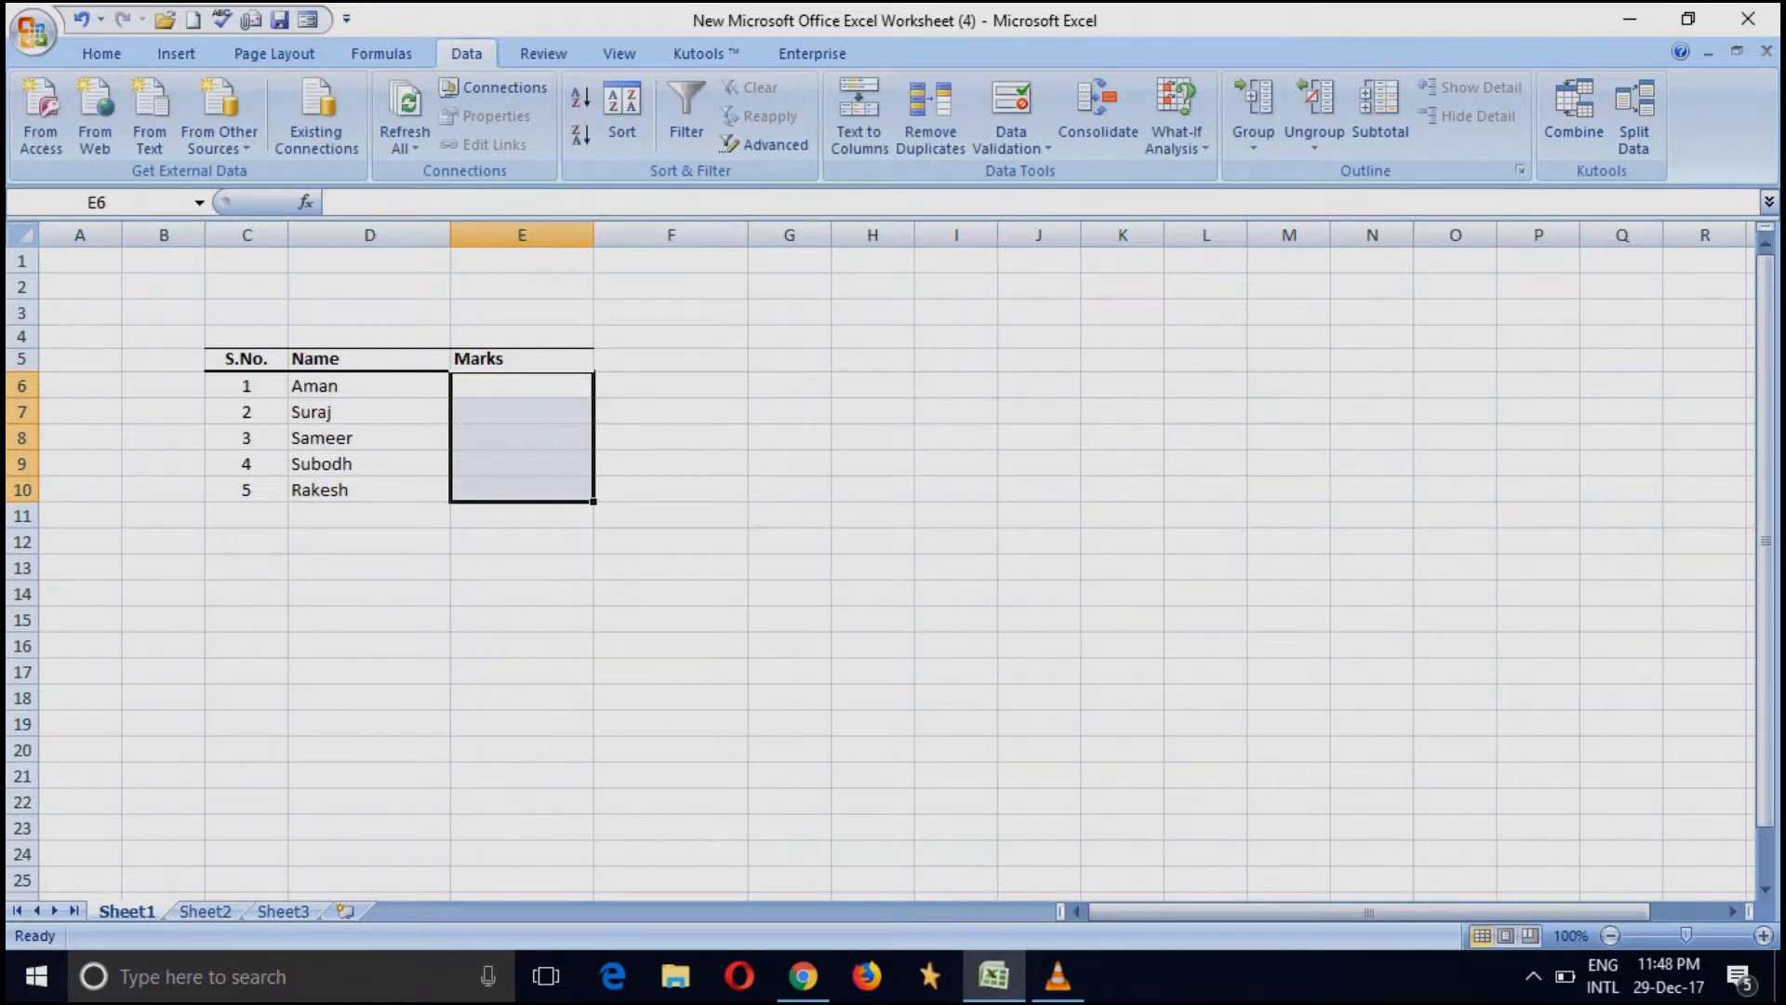
# - Enter the marks 75, 80, 50 and 65 in cells E6 to E9
pyautogui.click(522, 386)
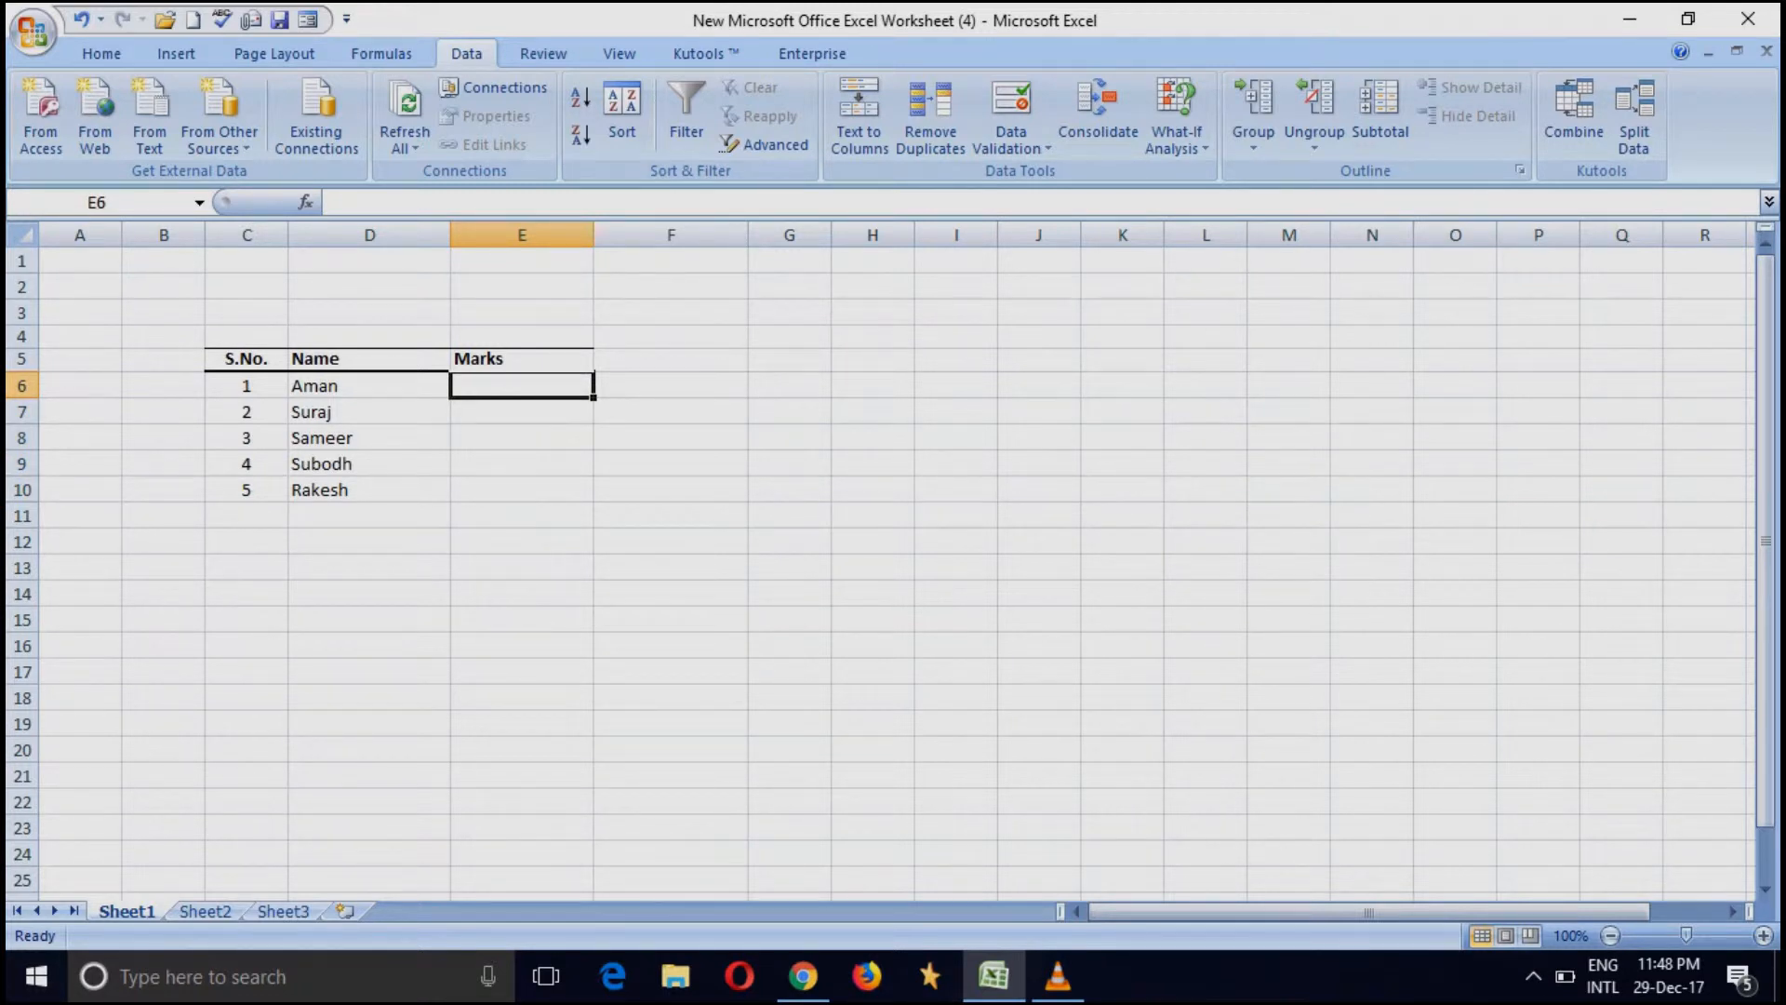
pyautogui.write('75')
pyautogui.press('Return')
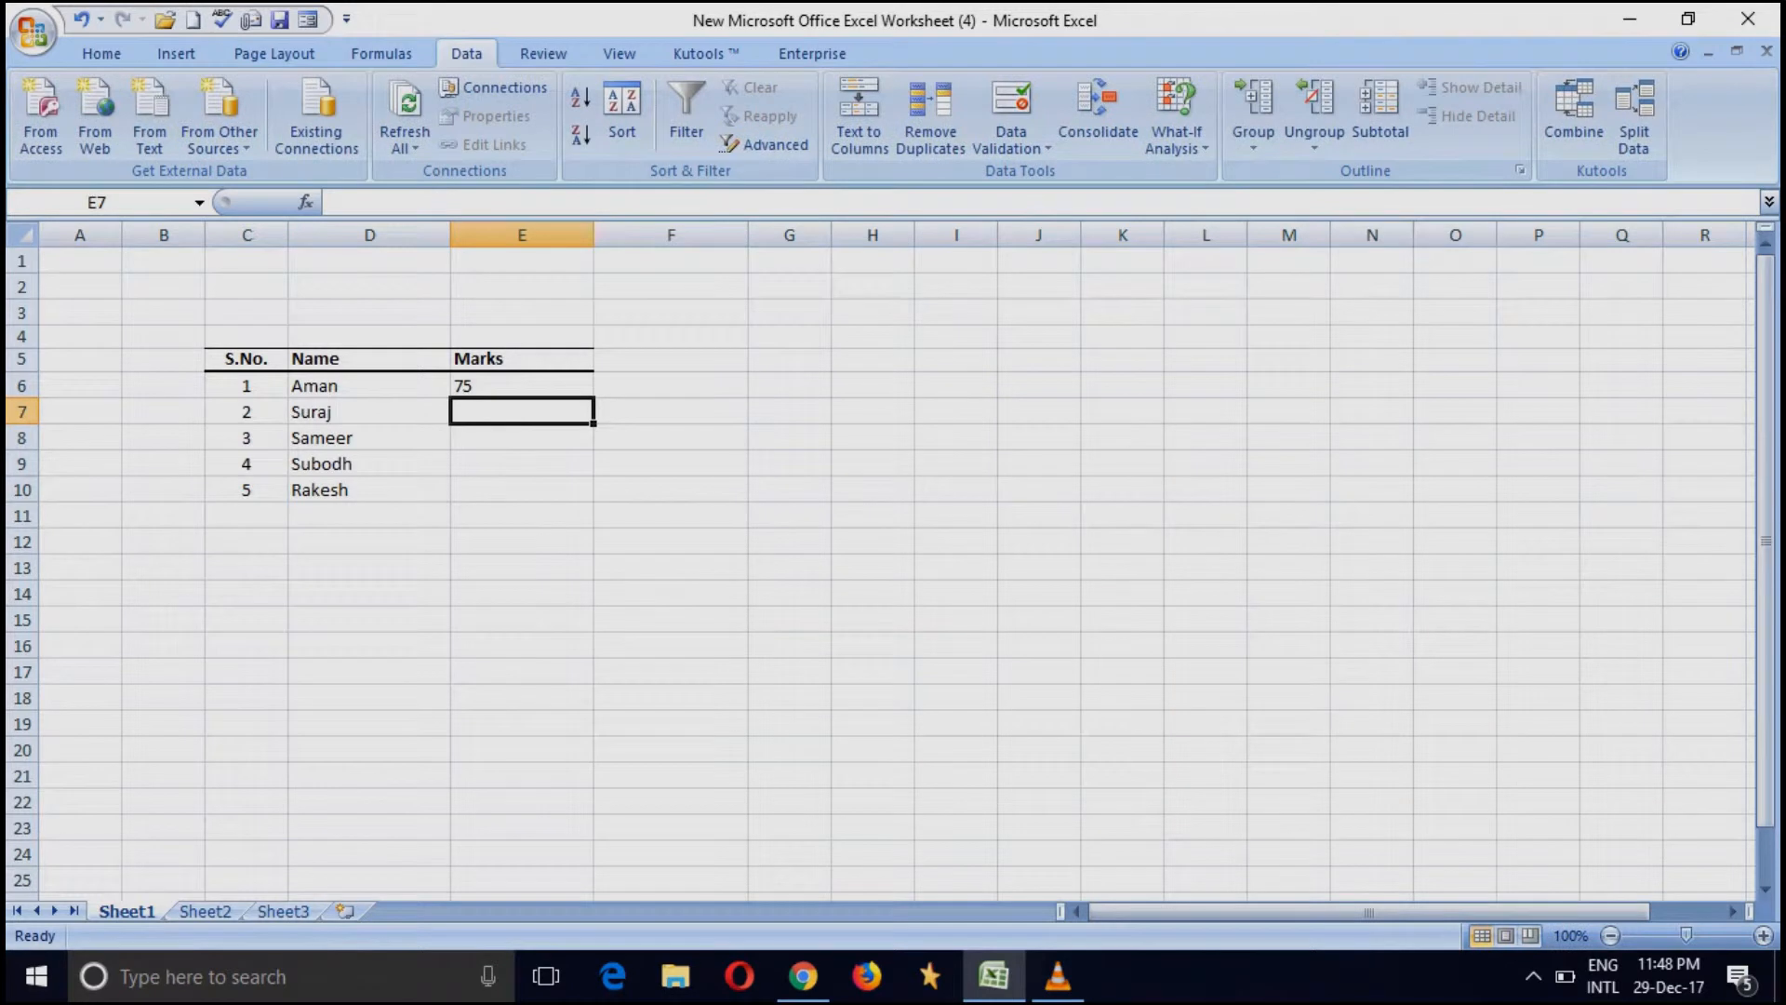
pyautogui.write('80')
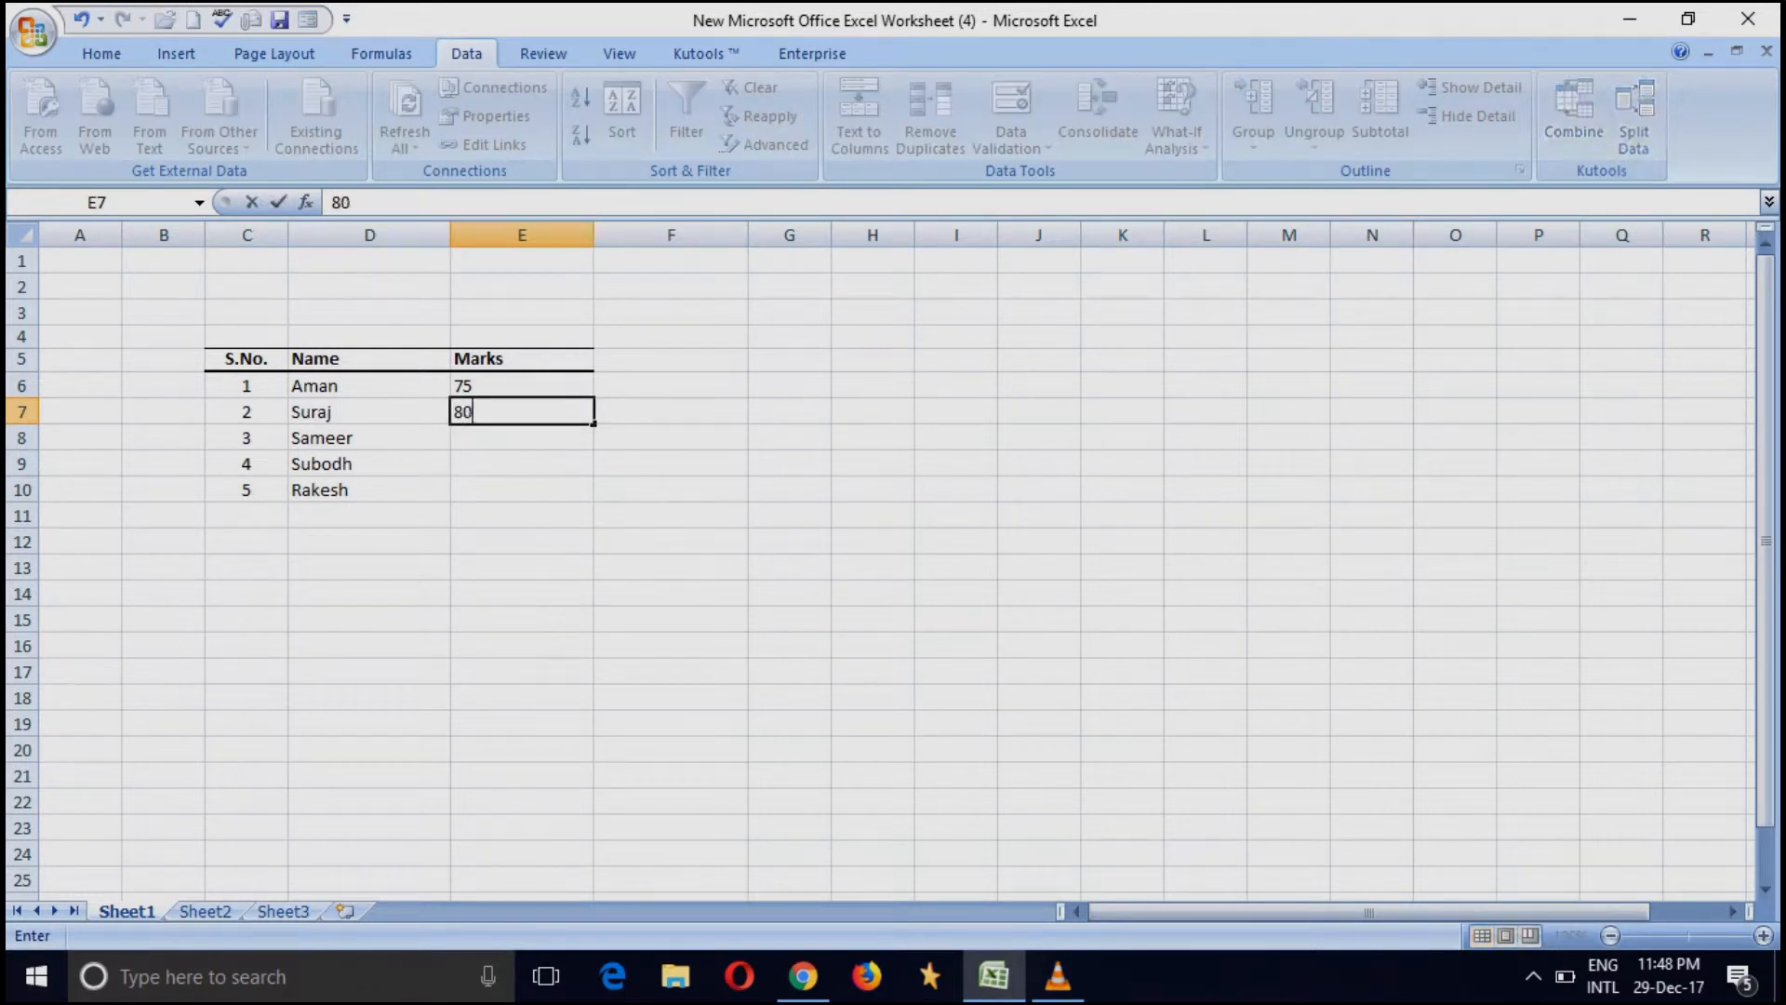
pyautogui.press('Return')
pyautogui.write('50')
pyautogui.press('Return')
pyautogui.write('65')
pyautogui.press('Return')
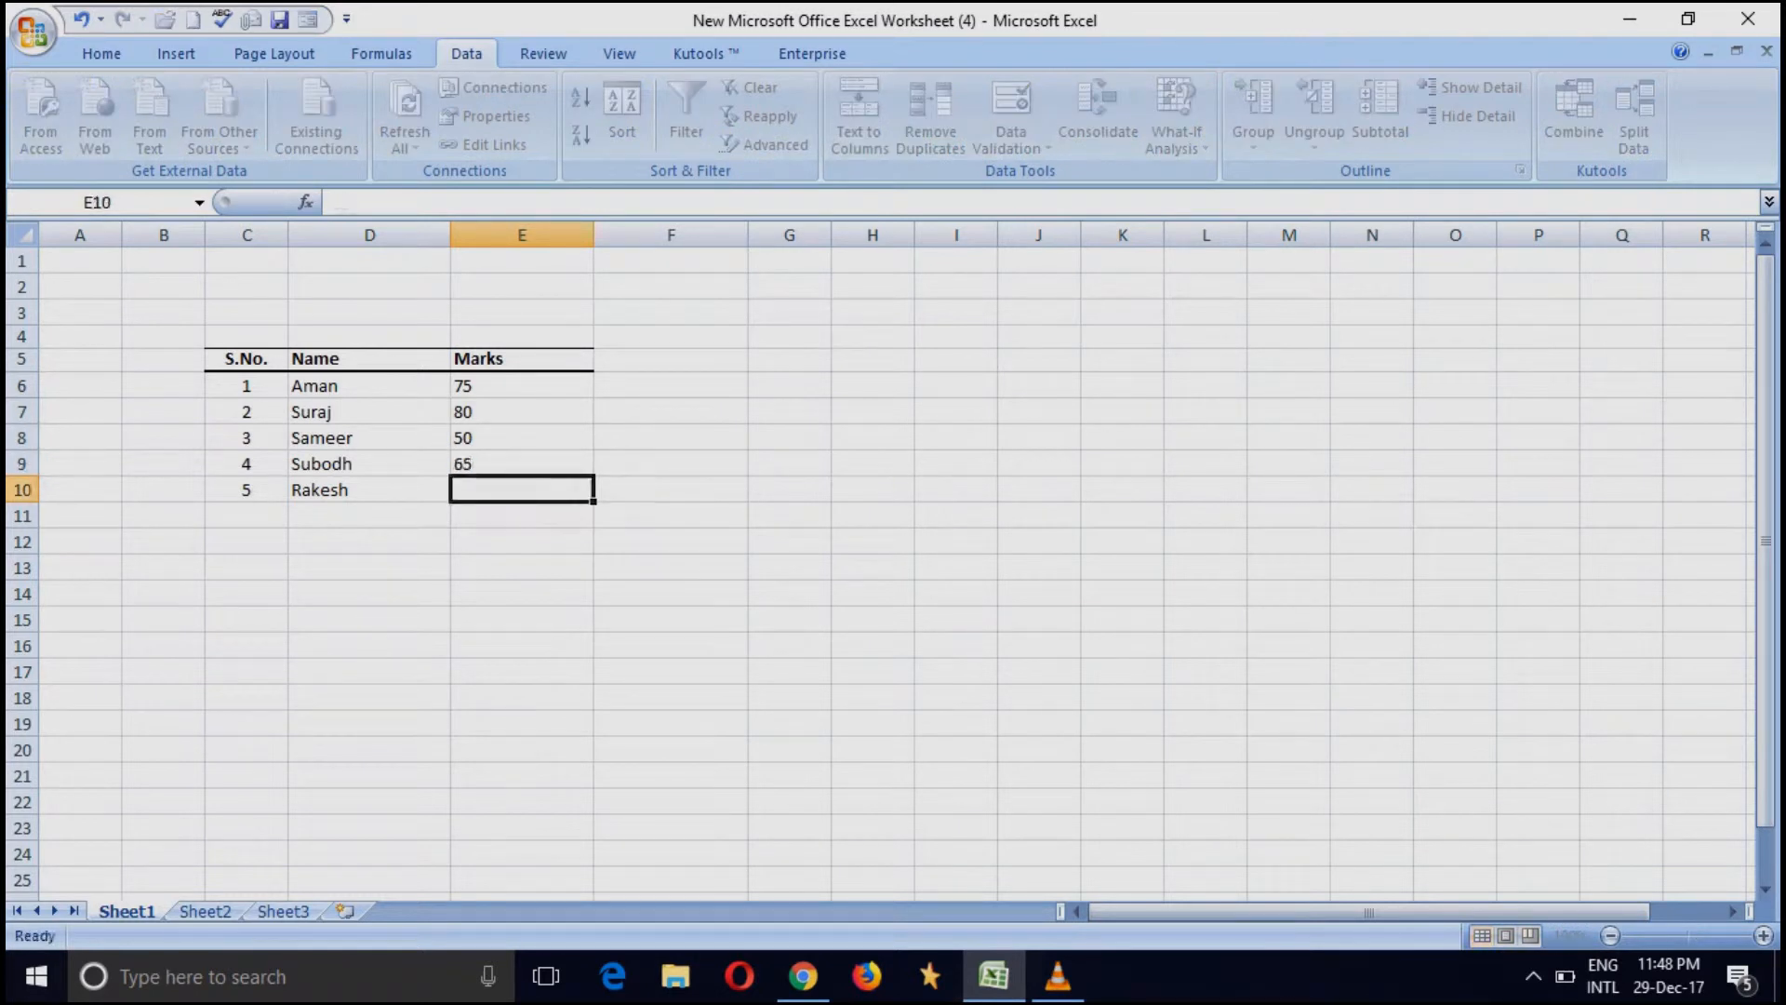
# - Test the upper limit by trying 101 as the mark in E10, and replace that entry with 100
pyautogui.write('1')
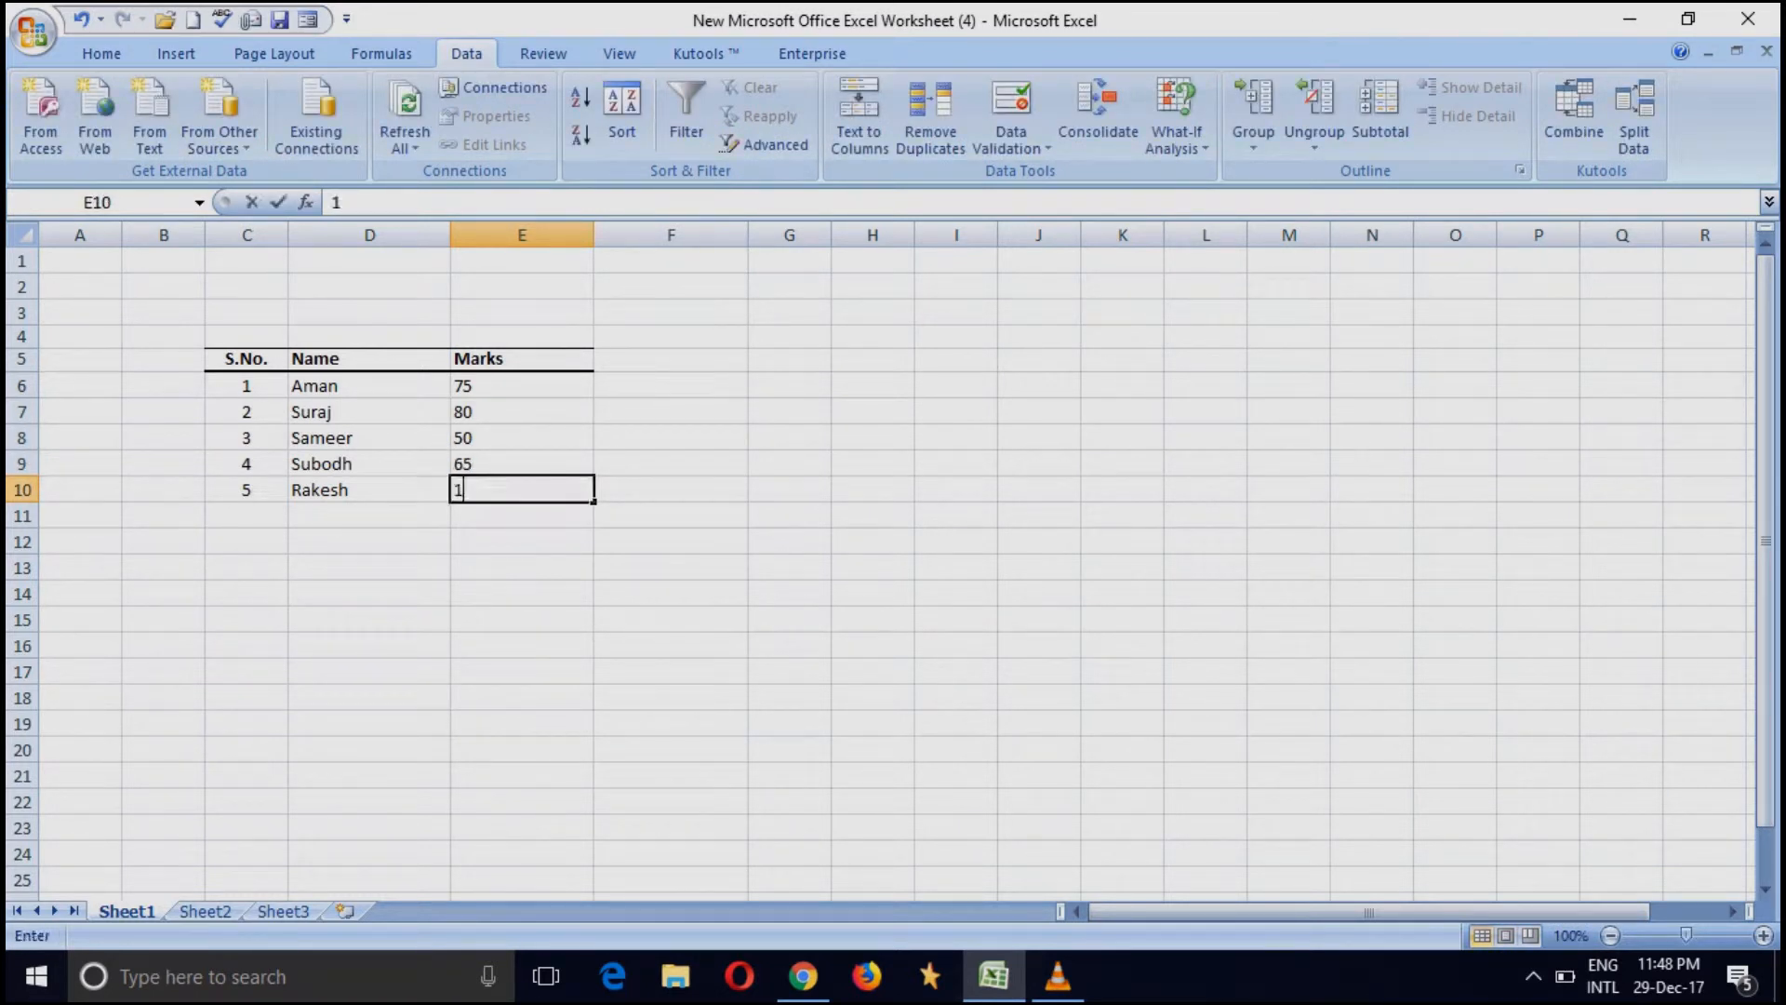
pyautogui.write('01')
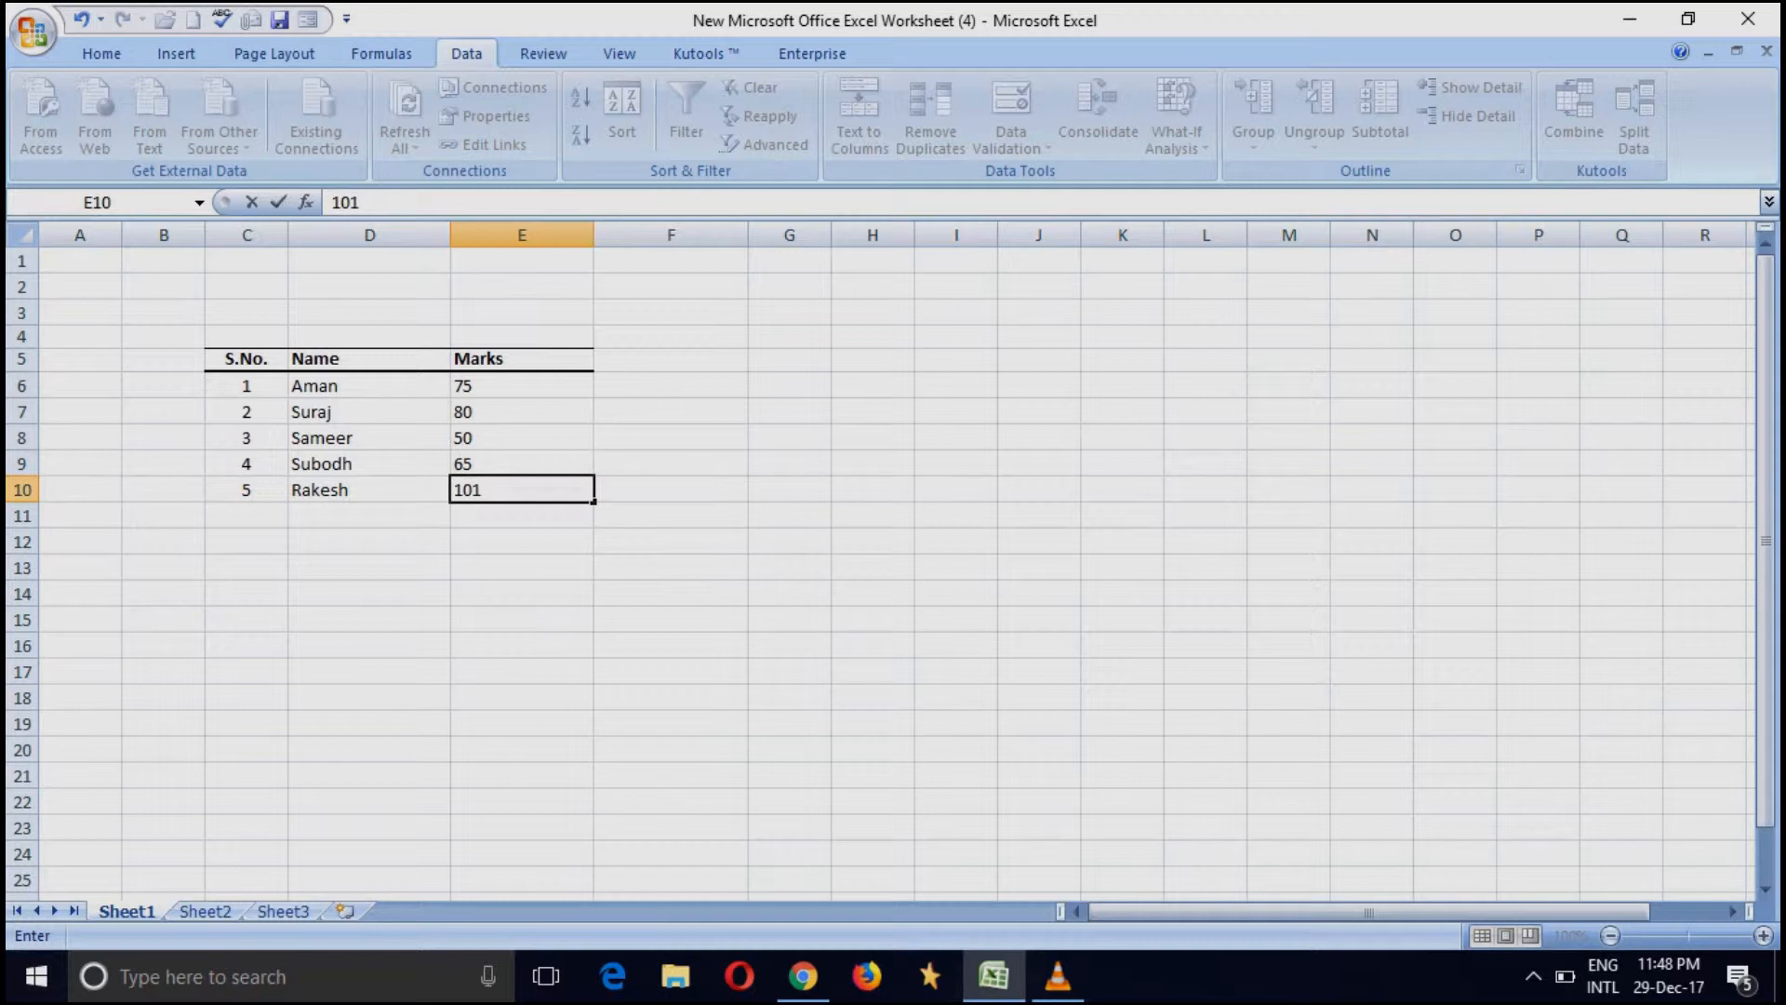
pyautogui.press('Return')
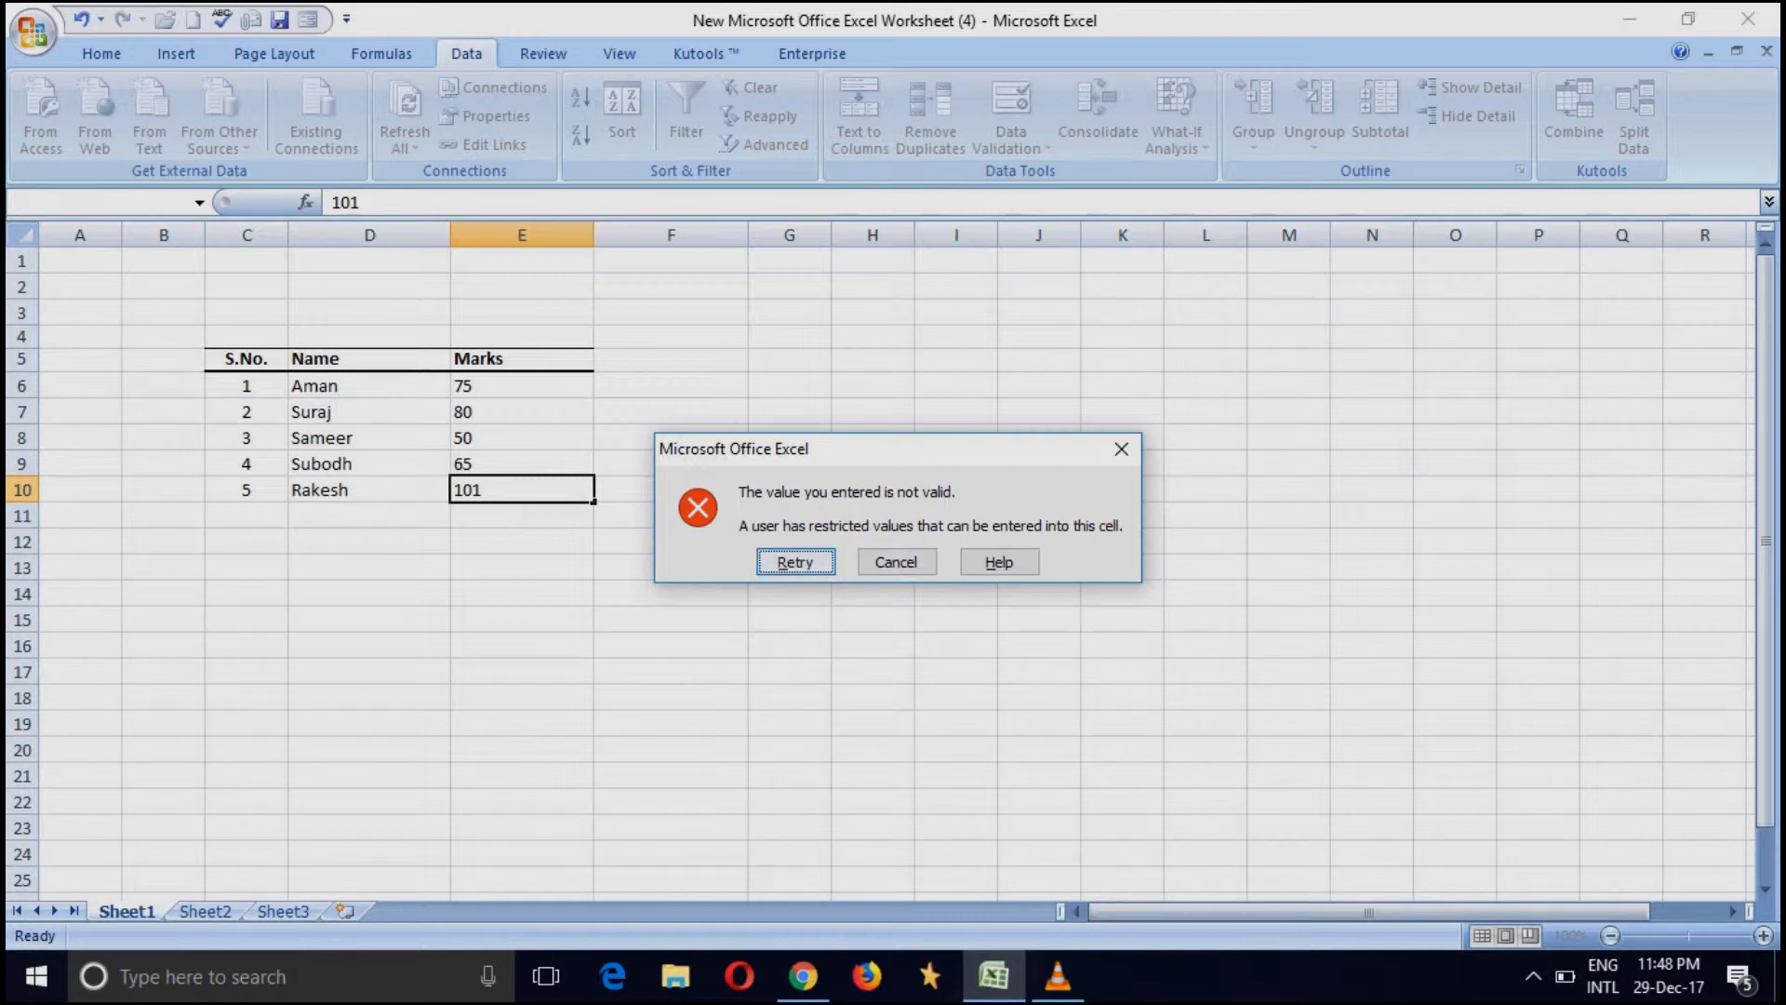
pyautogui.press('Return')
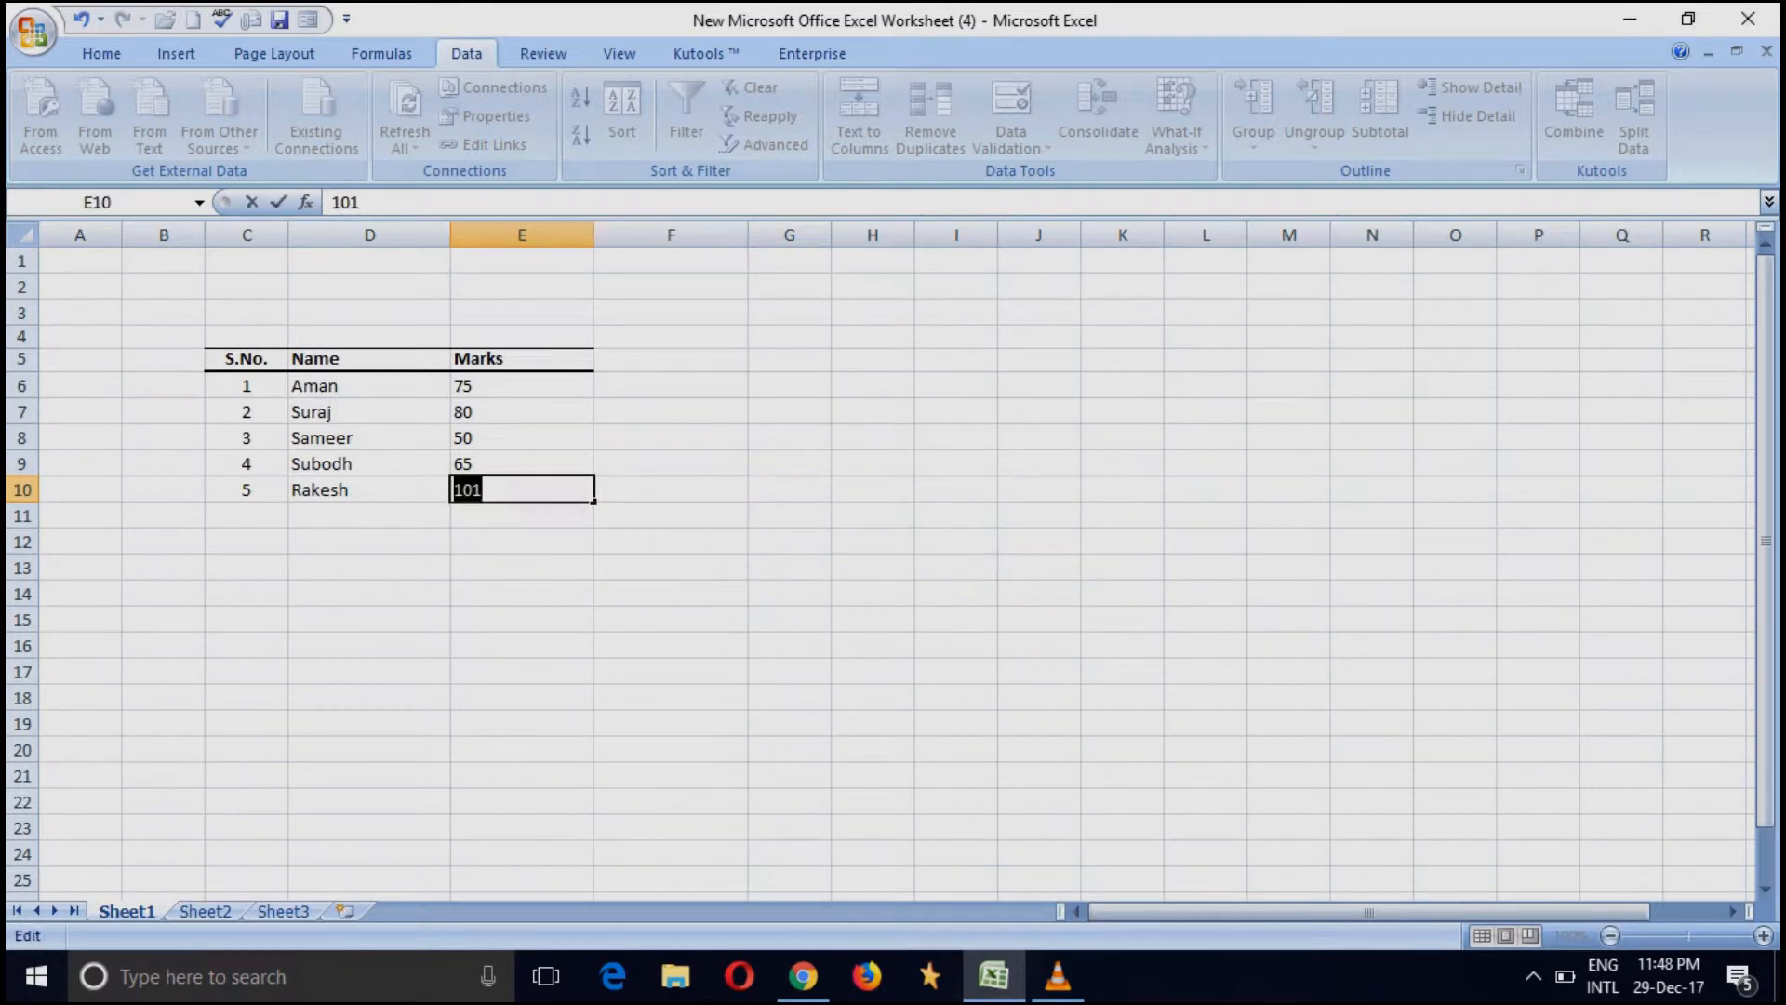
pyautogui.write('1')
pyautogui.write('0')
pyautogui.write('1')
pyautogui.press('BackSpace')
pyautogui.write('0')
pyautogui.press('Return')
# - Test the lower limit by trying -1 as the mark in E6, and replace that entry with 0
pyautogui.press('Up')
pyautogui.press('Up')
pyautogui.press('Up')
pyautogui.press('Up')
pyautogui.press('Up')
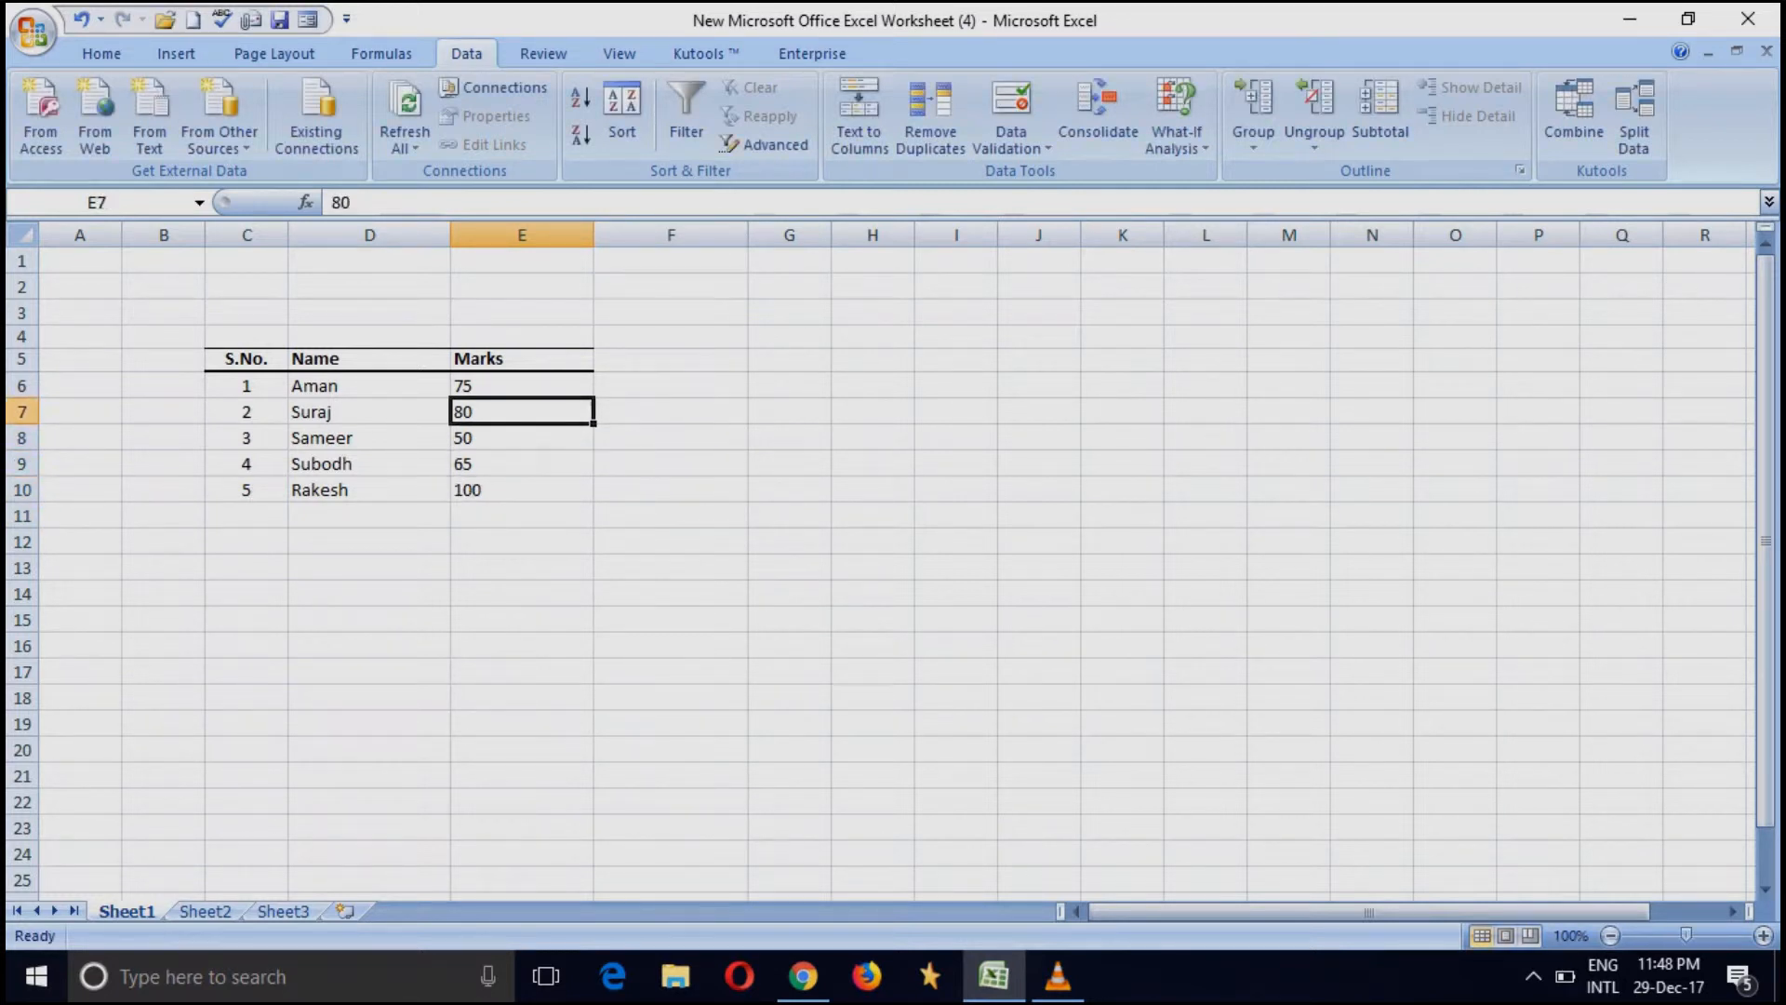
pyautogui.write('-1')
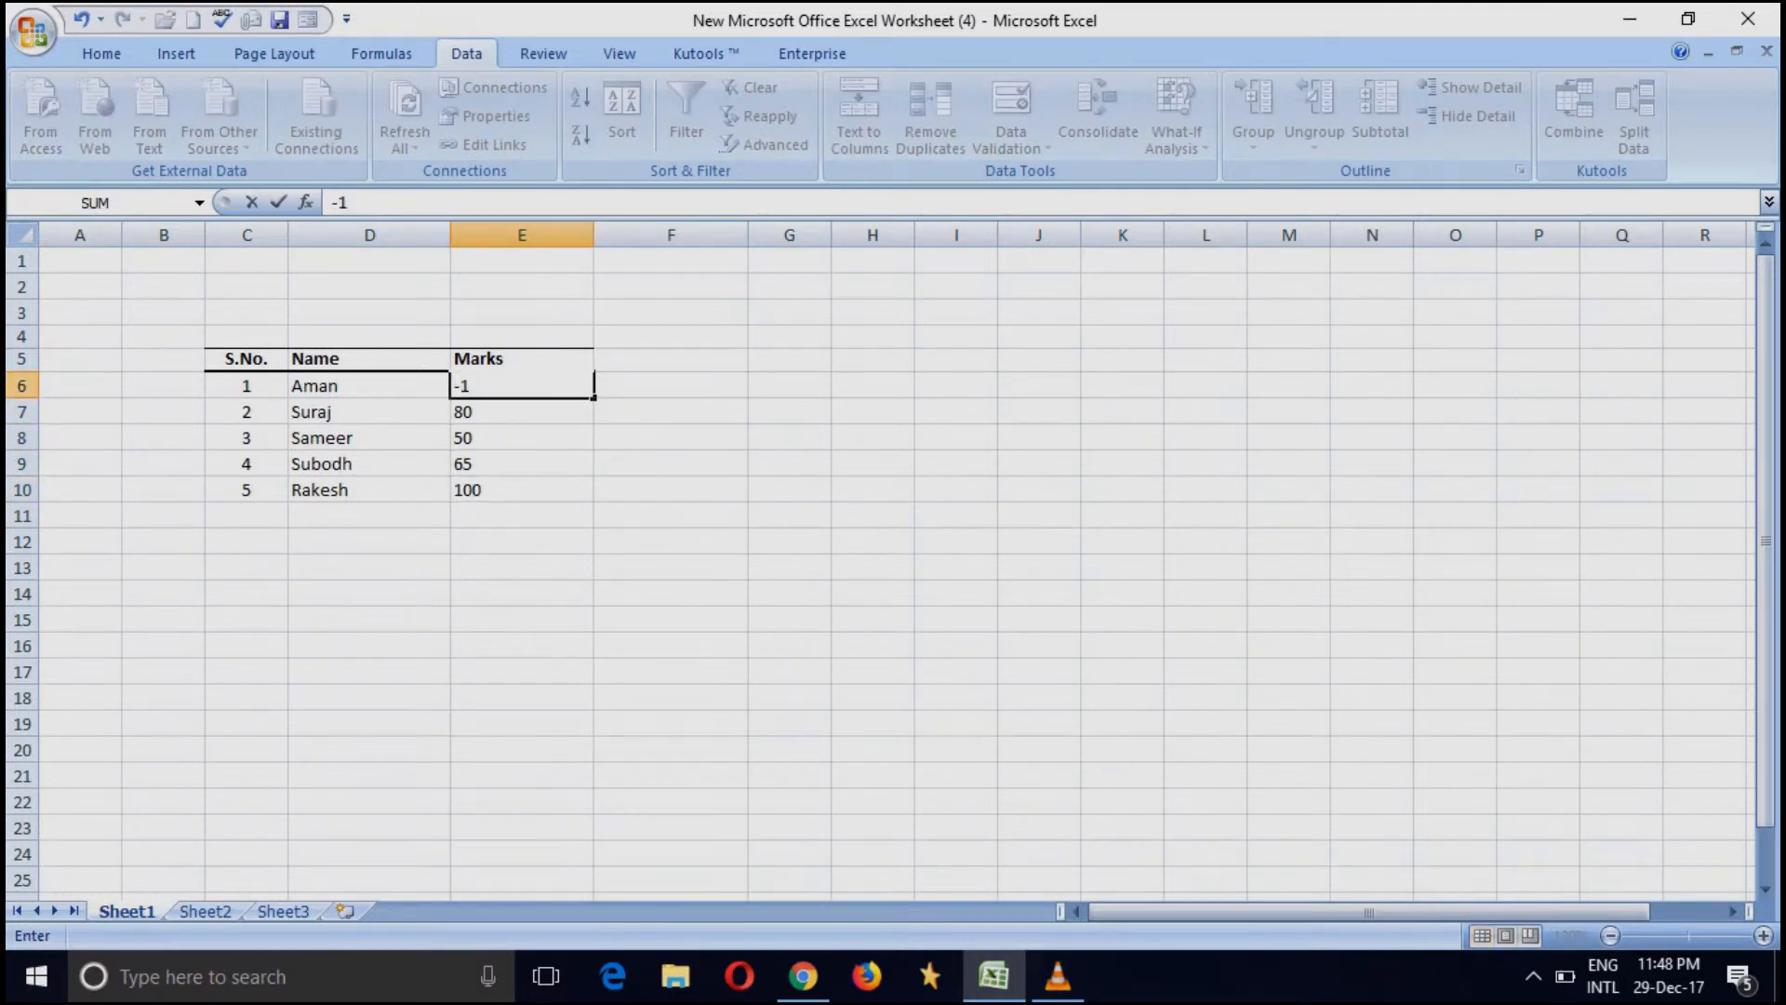
pyautogui.press('Return')
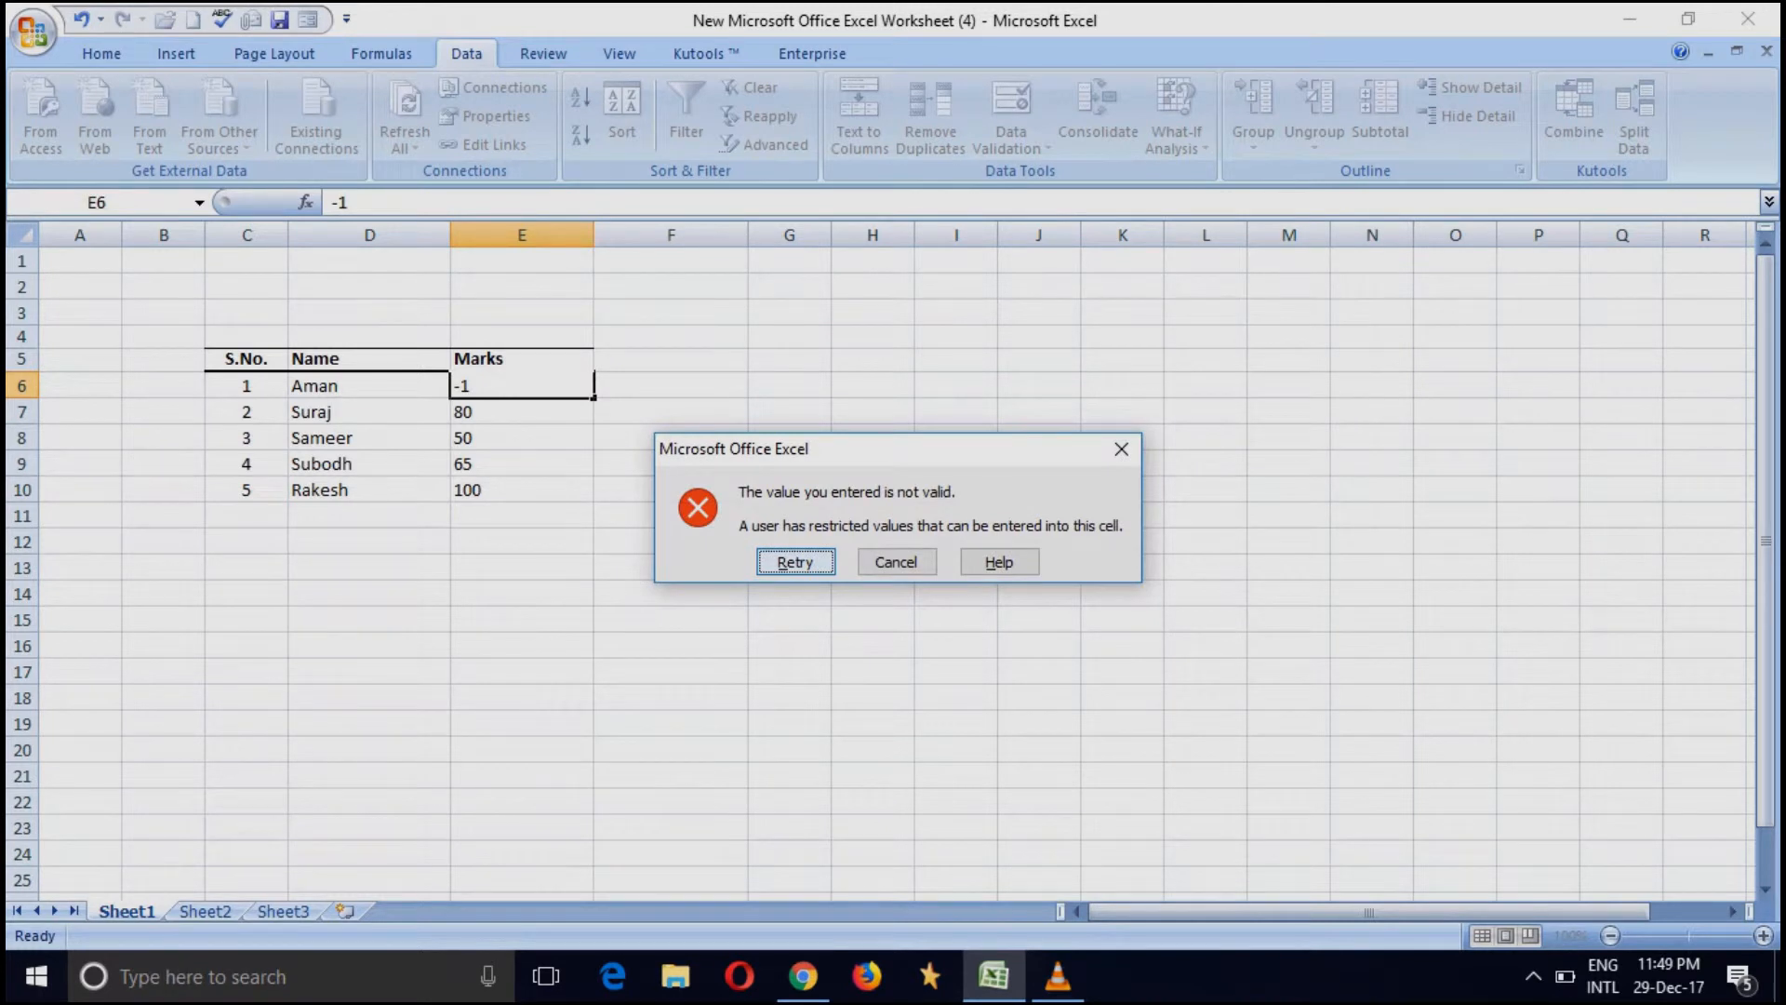
pyautogui.press('Return')
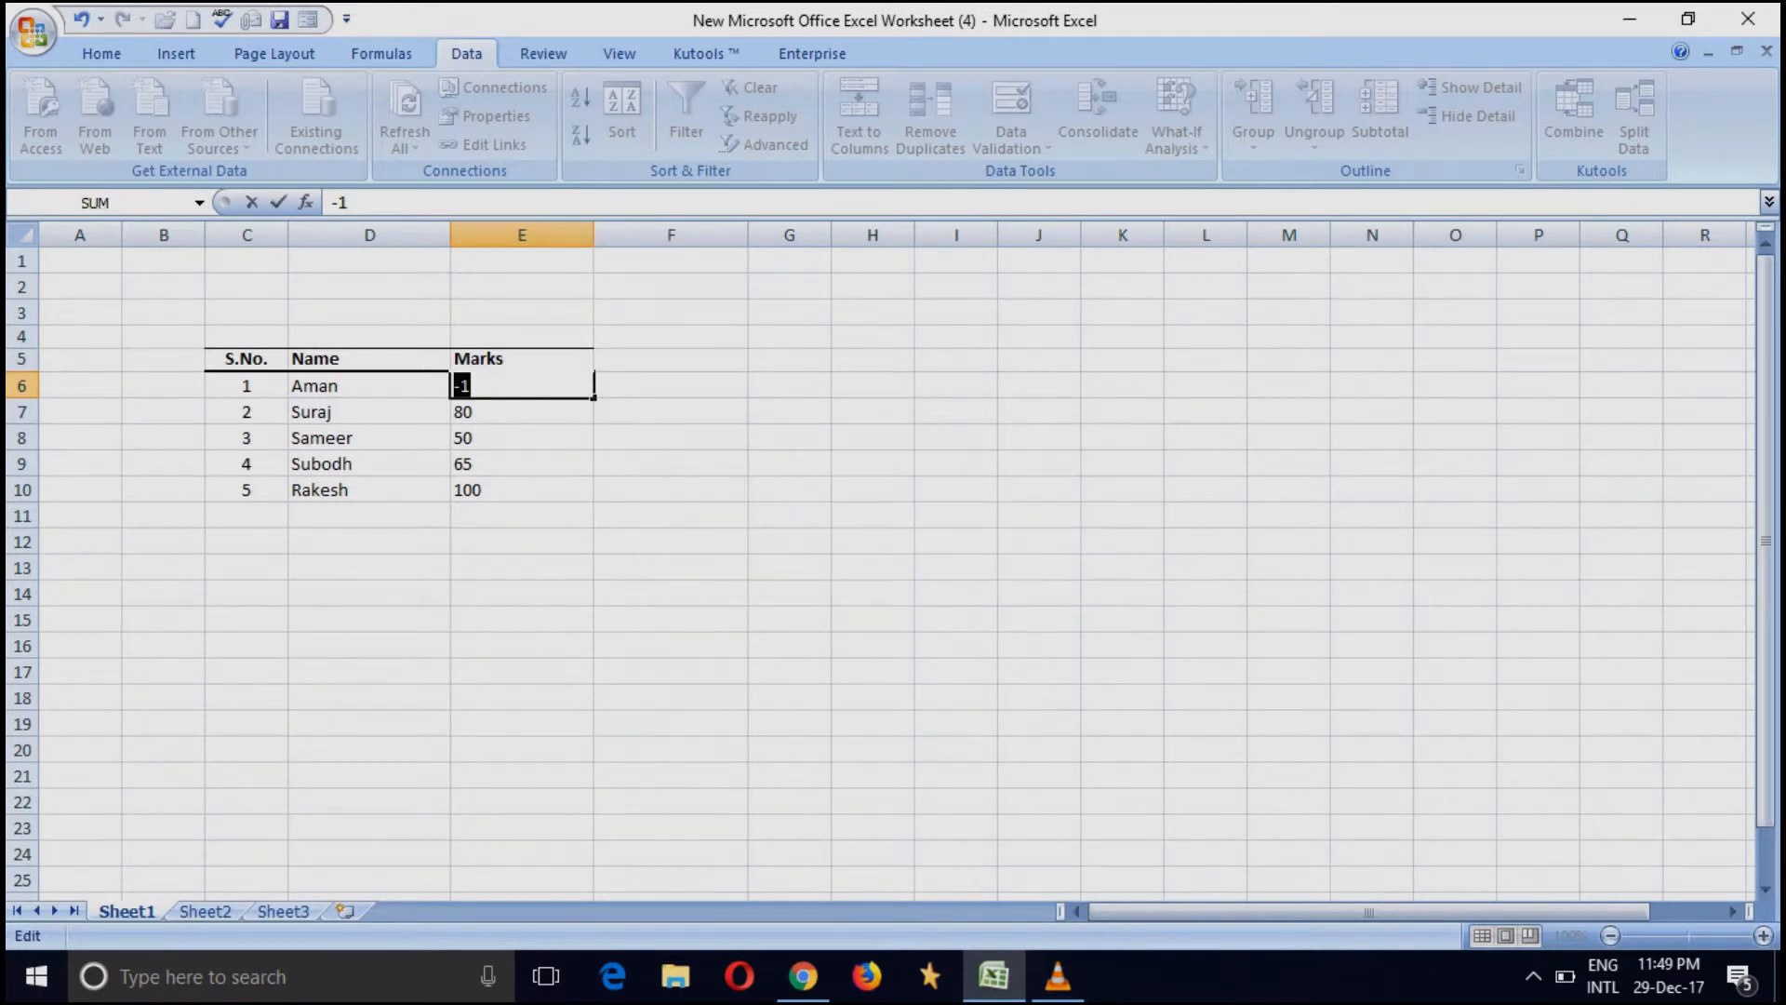
pyautogui.write('0')
pyautogui.press('Return')
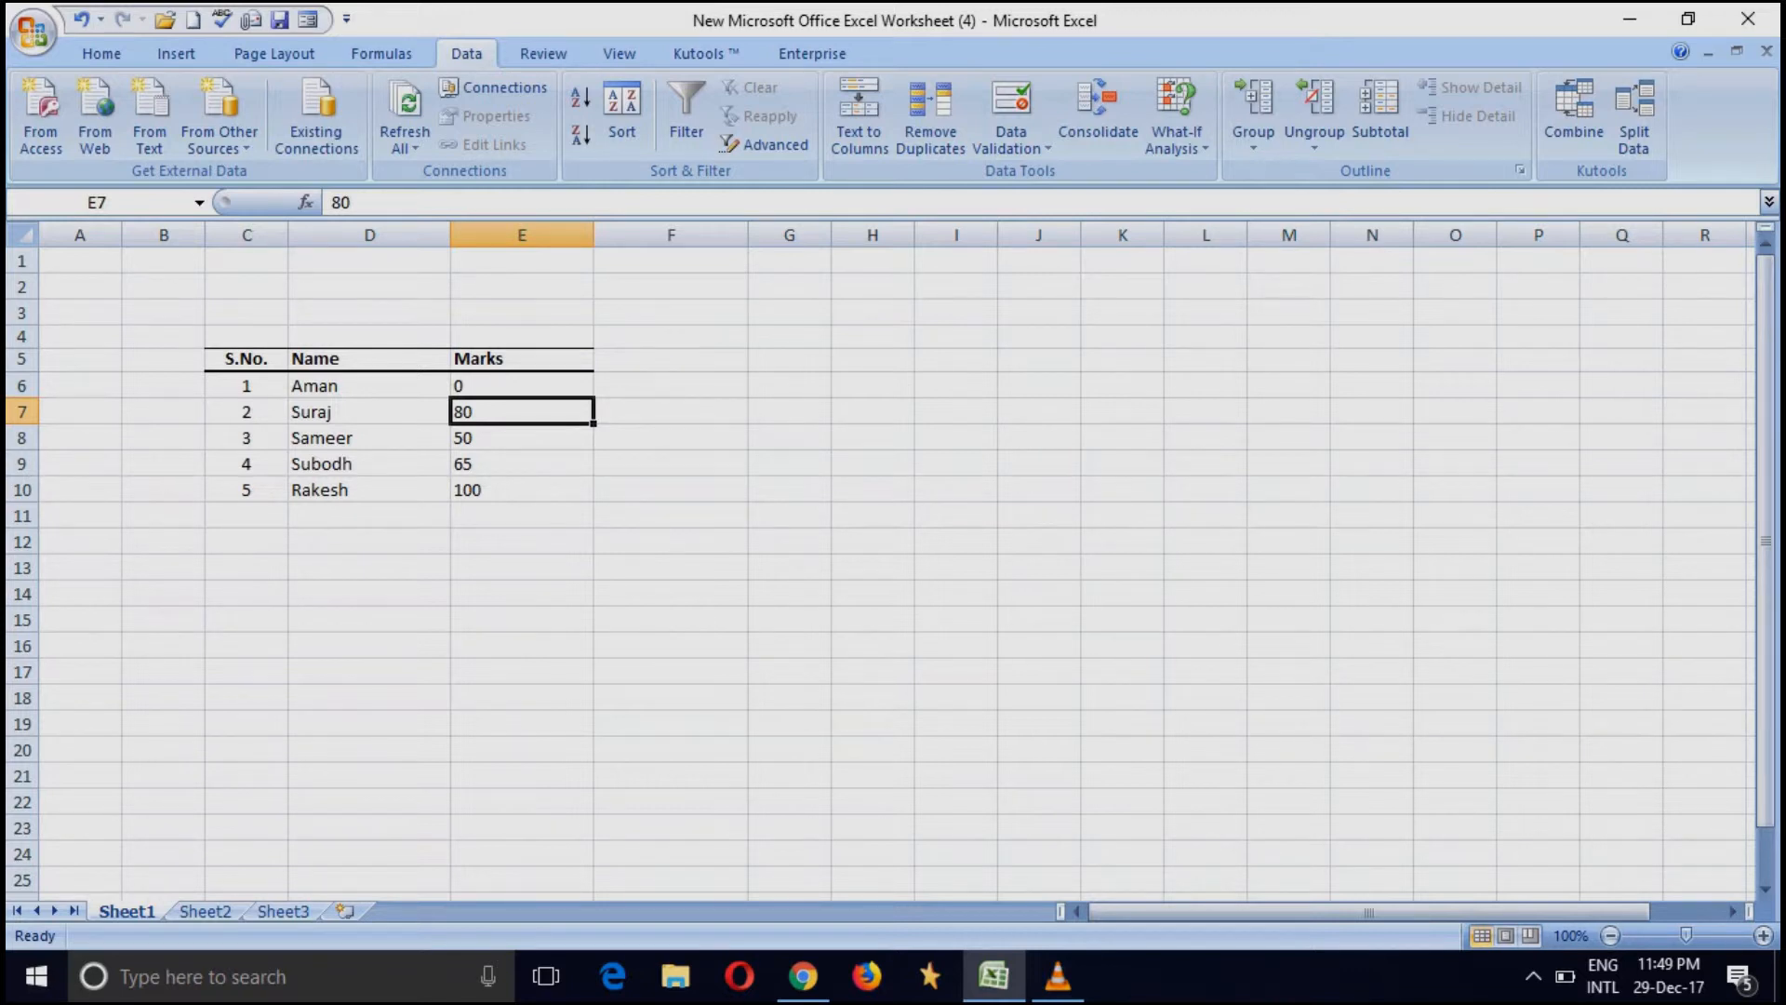
pyautogui.press('Right')
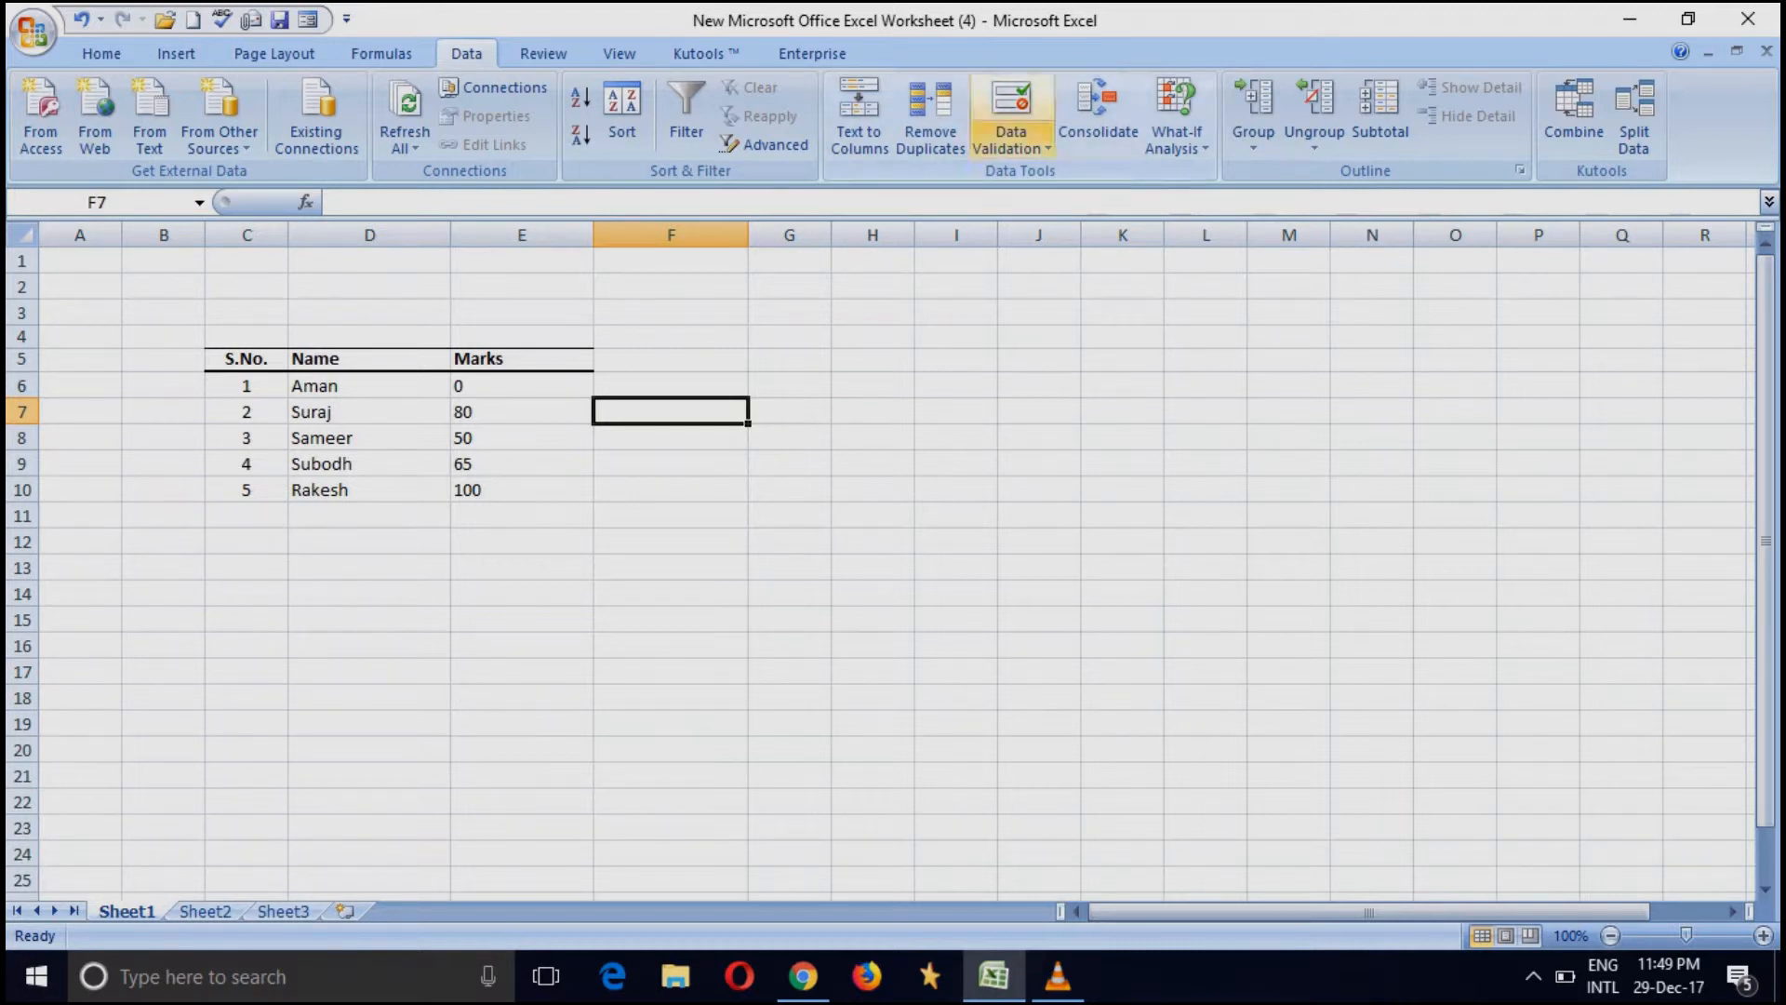
pyautogui.click(1011, 144)
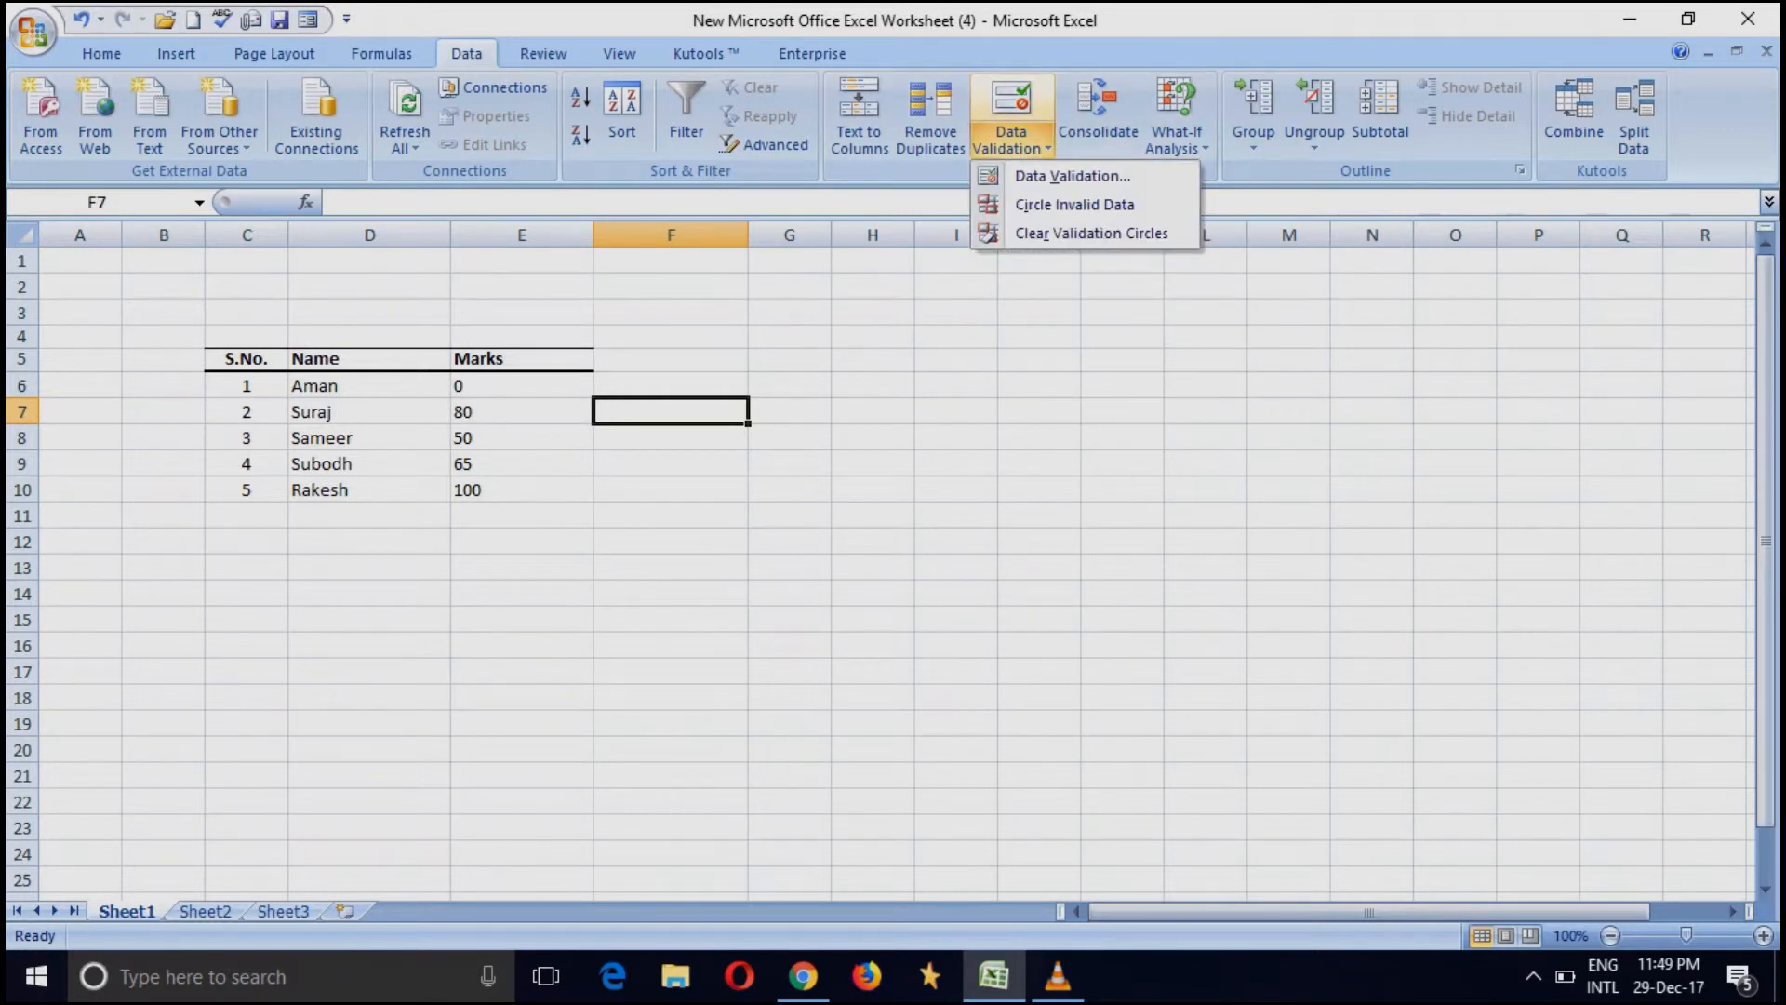
pyautogui.click(1072, 175)
pyautogui.click(1178, 392)
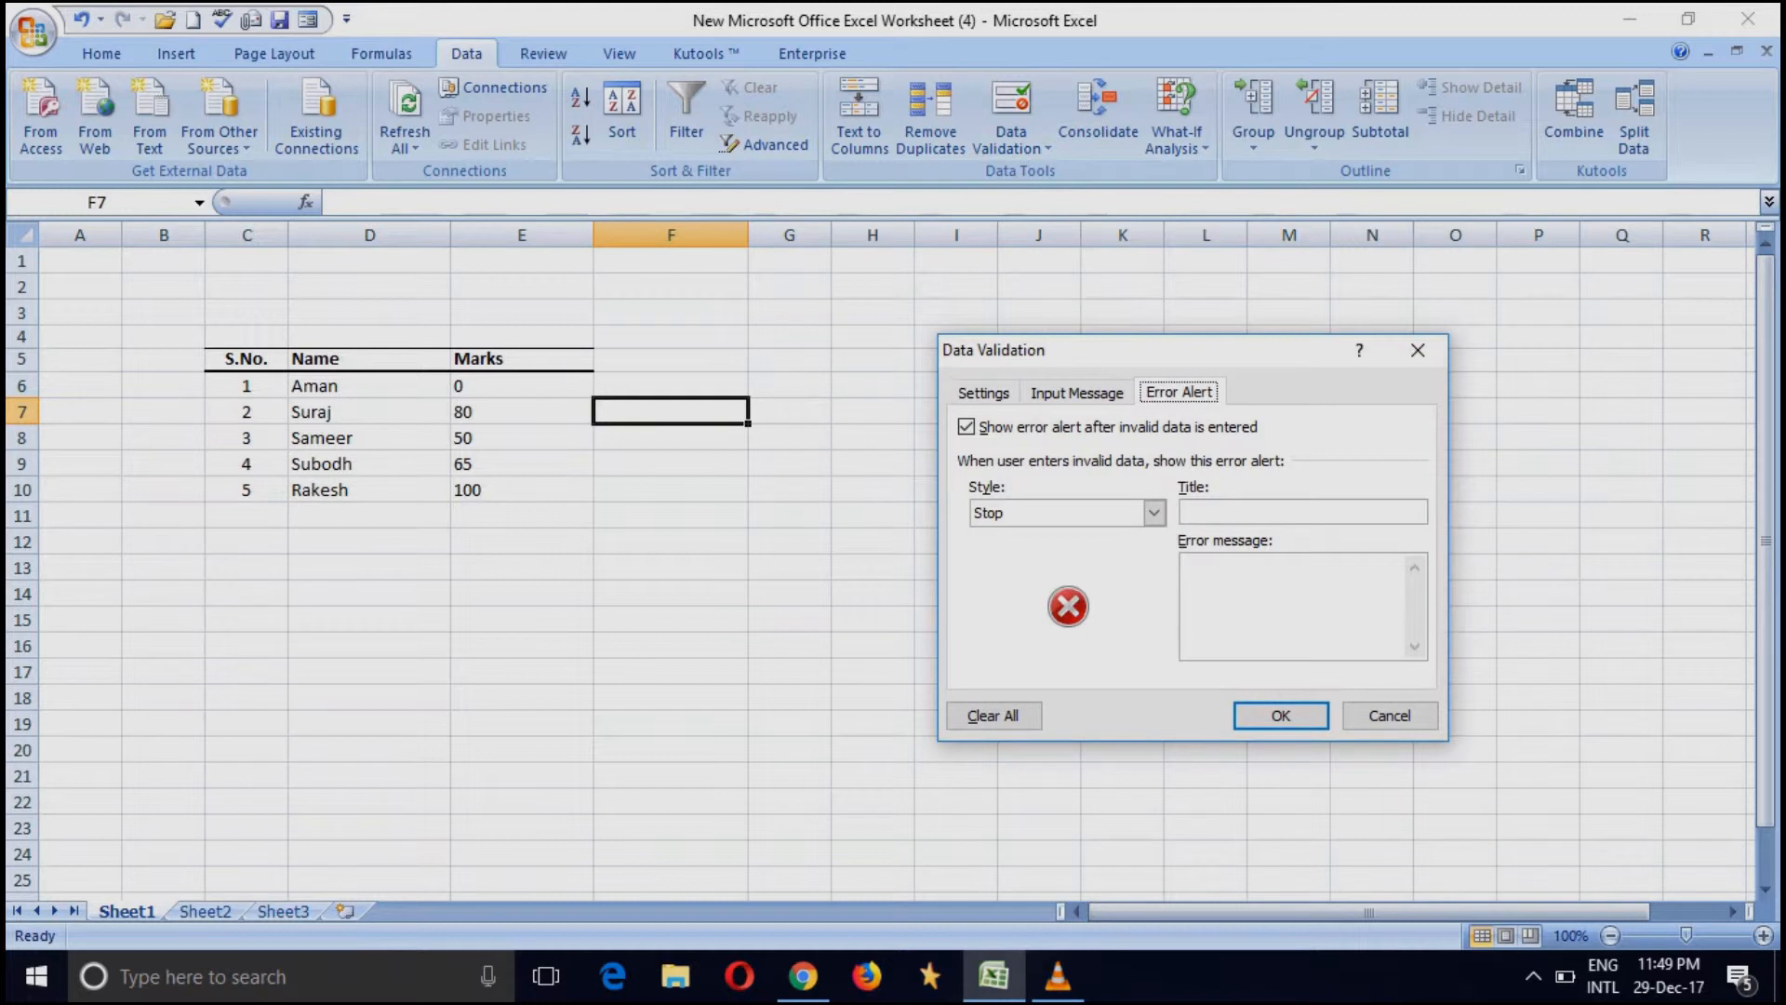
pyautogui.click(1417, 350)
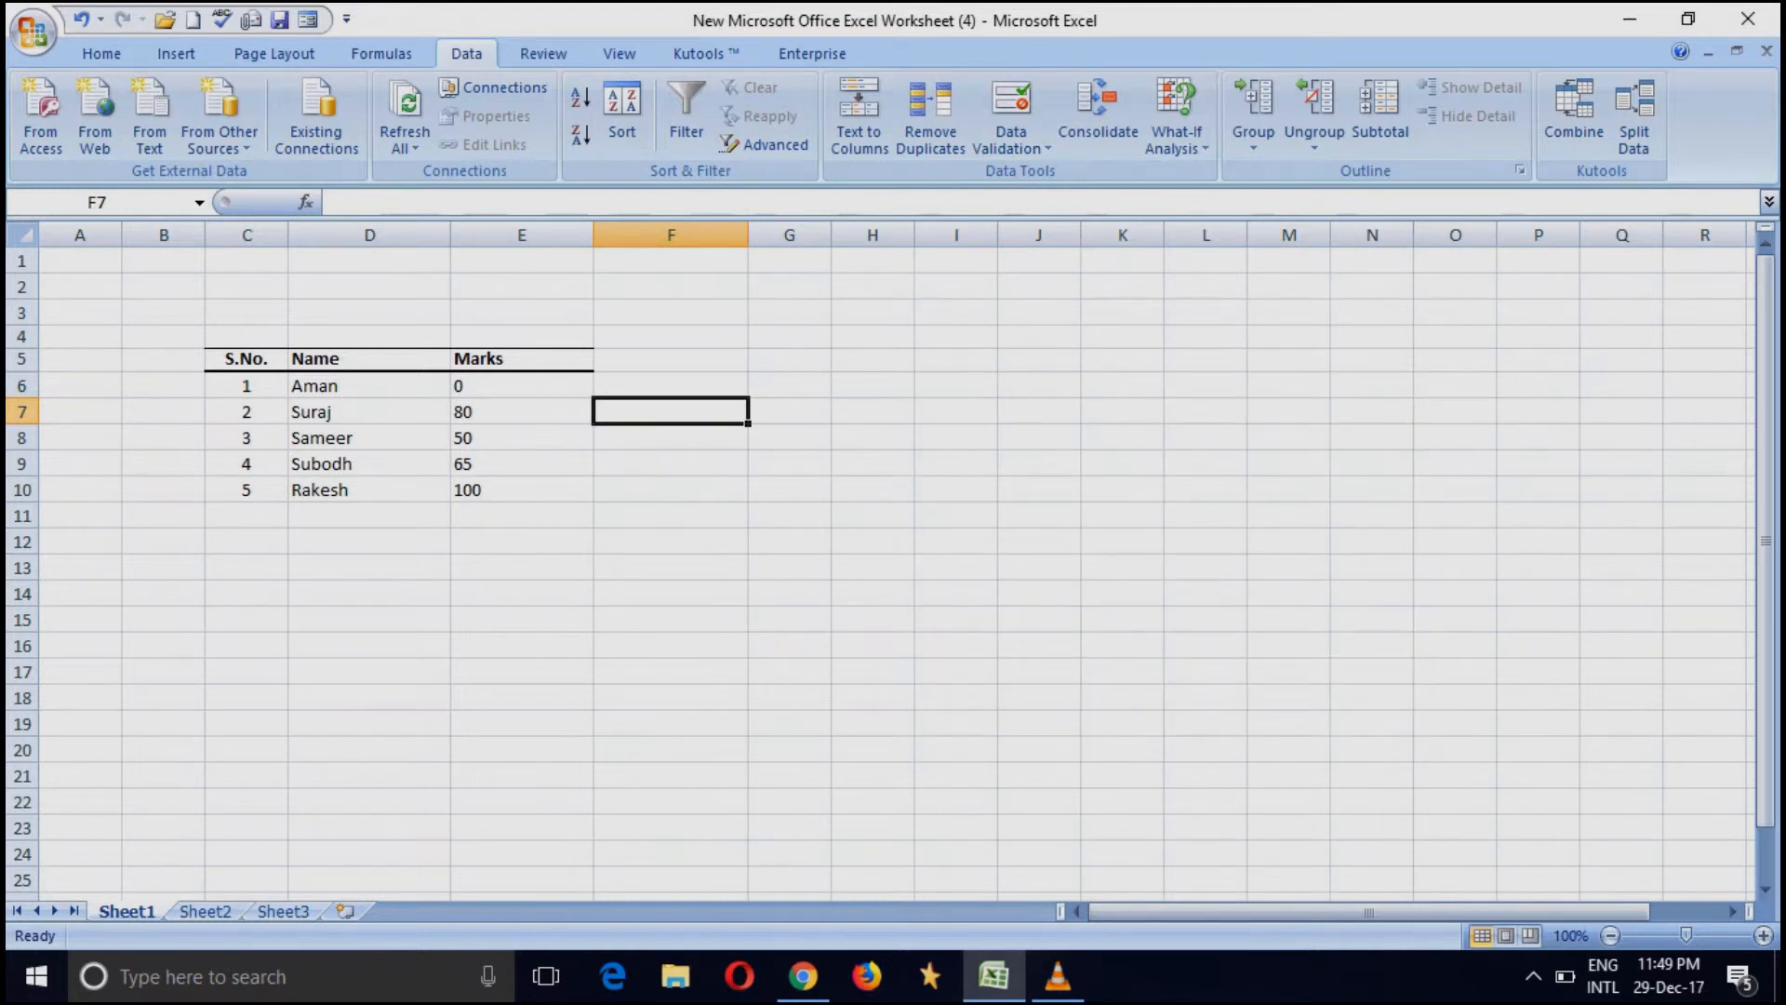
# - Give the validation on E6 to E10 an error alert titled "Wrong Value" with the message "Please put between 0 to 100"
pyautogui.moveTo(521, 385); pyautogui.dragTo(521, 489)
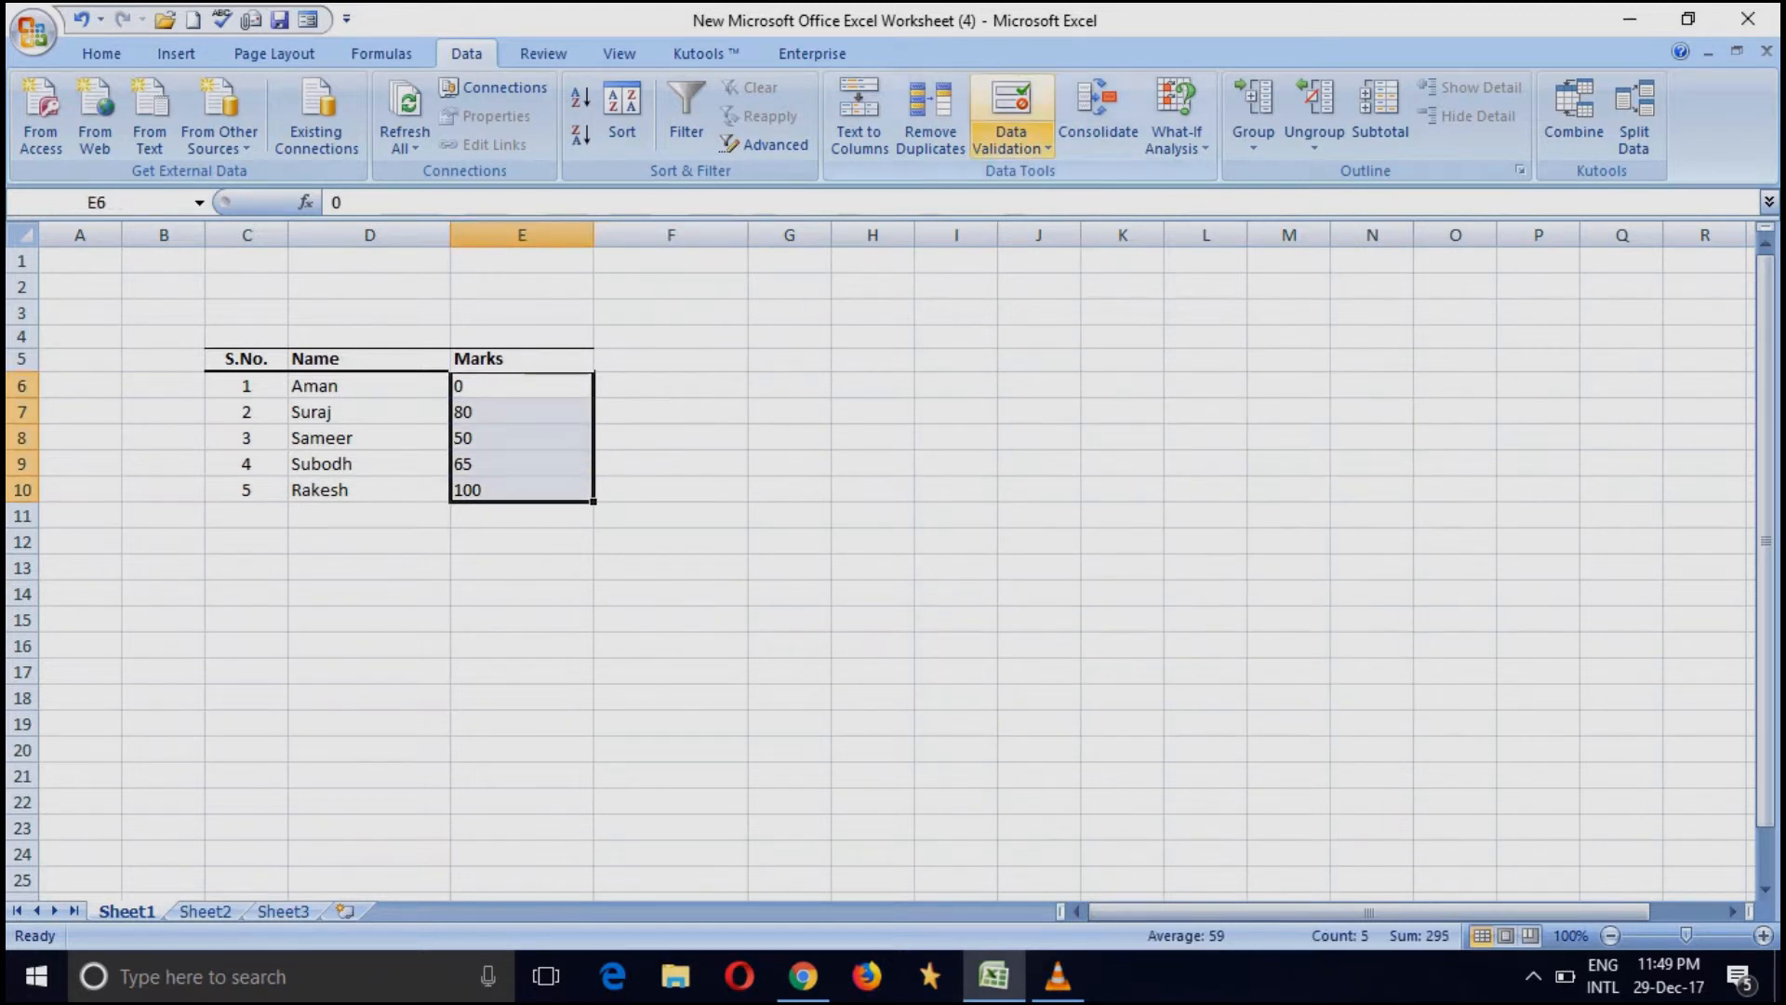
pyautogui.click(1011, 144)
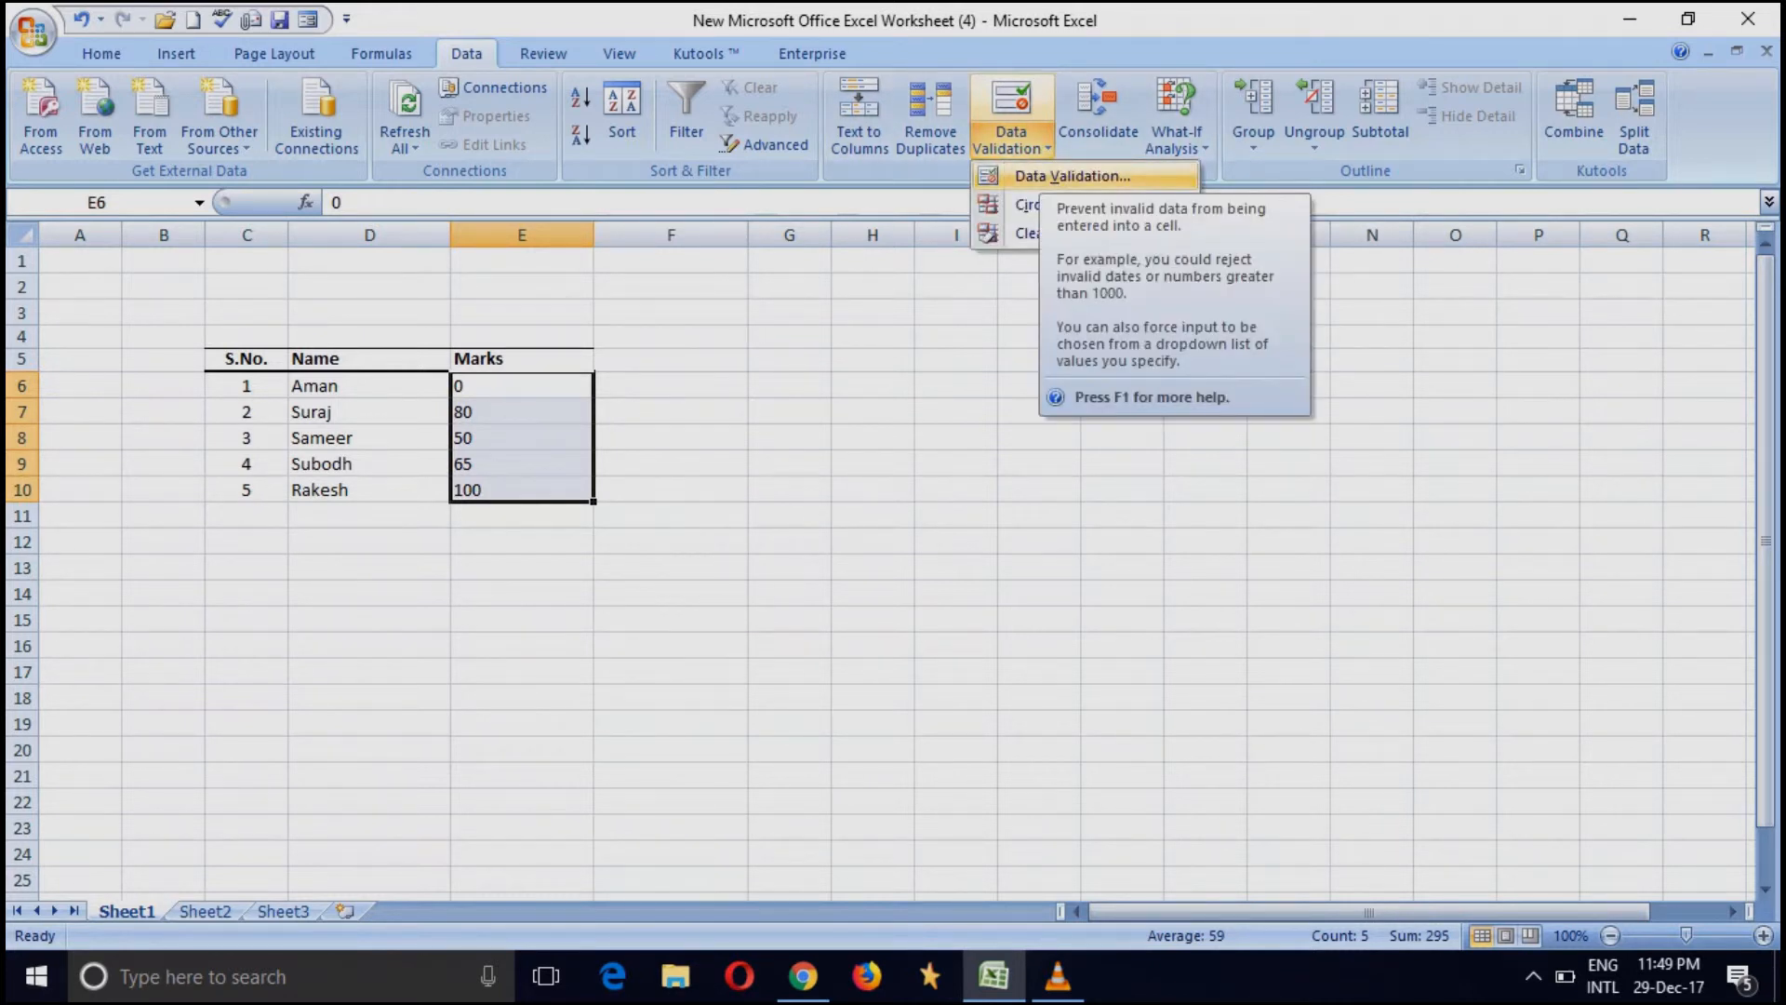
pyautogui.click(1071, 176)
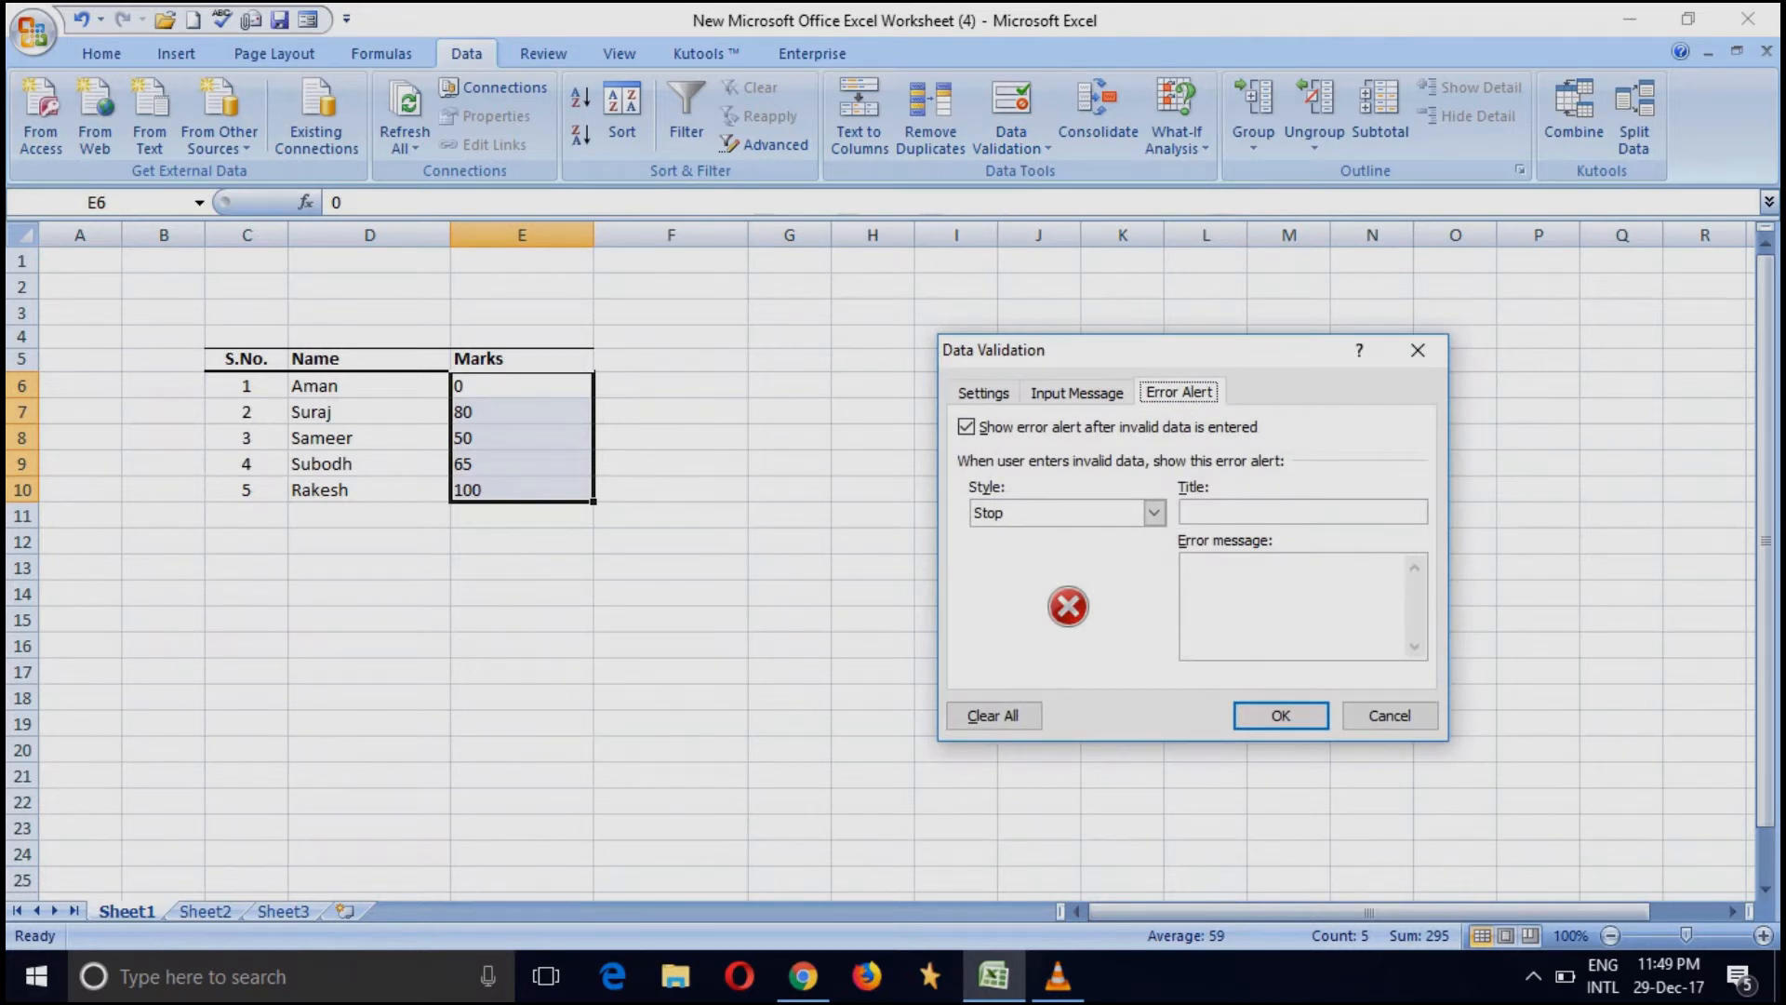
pyautogui.click(1302, 512)
pyautogui.write('Wrong Value')
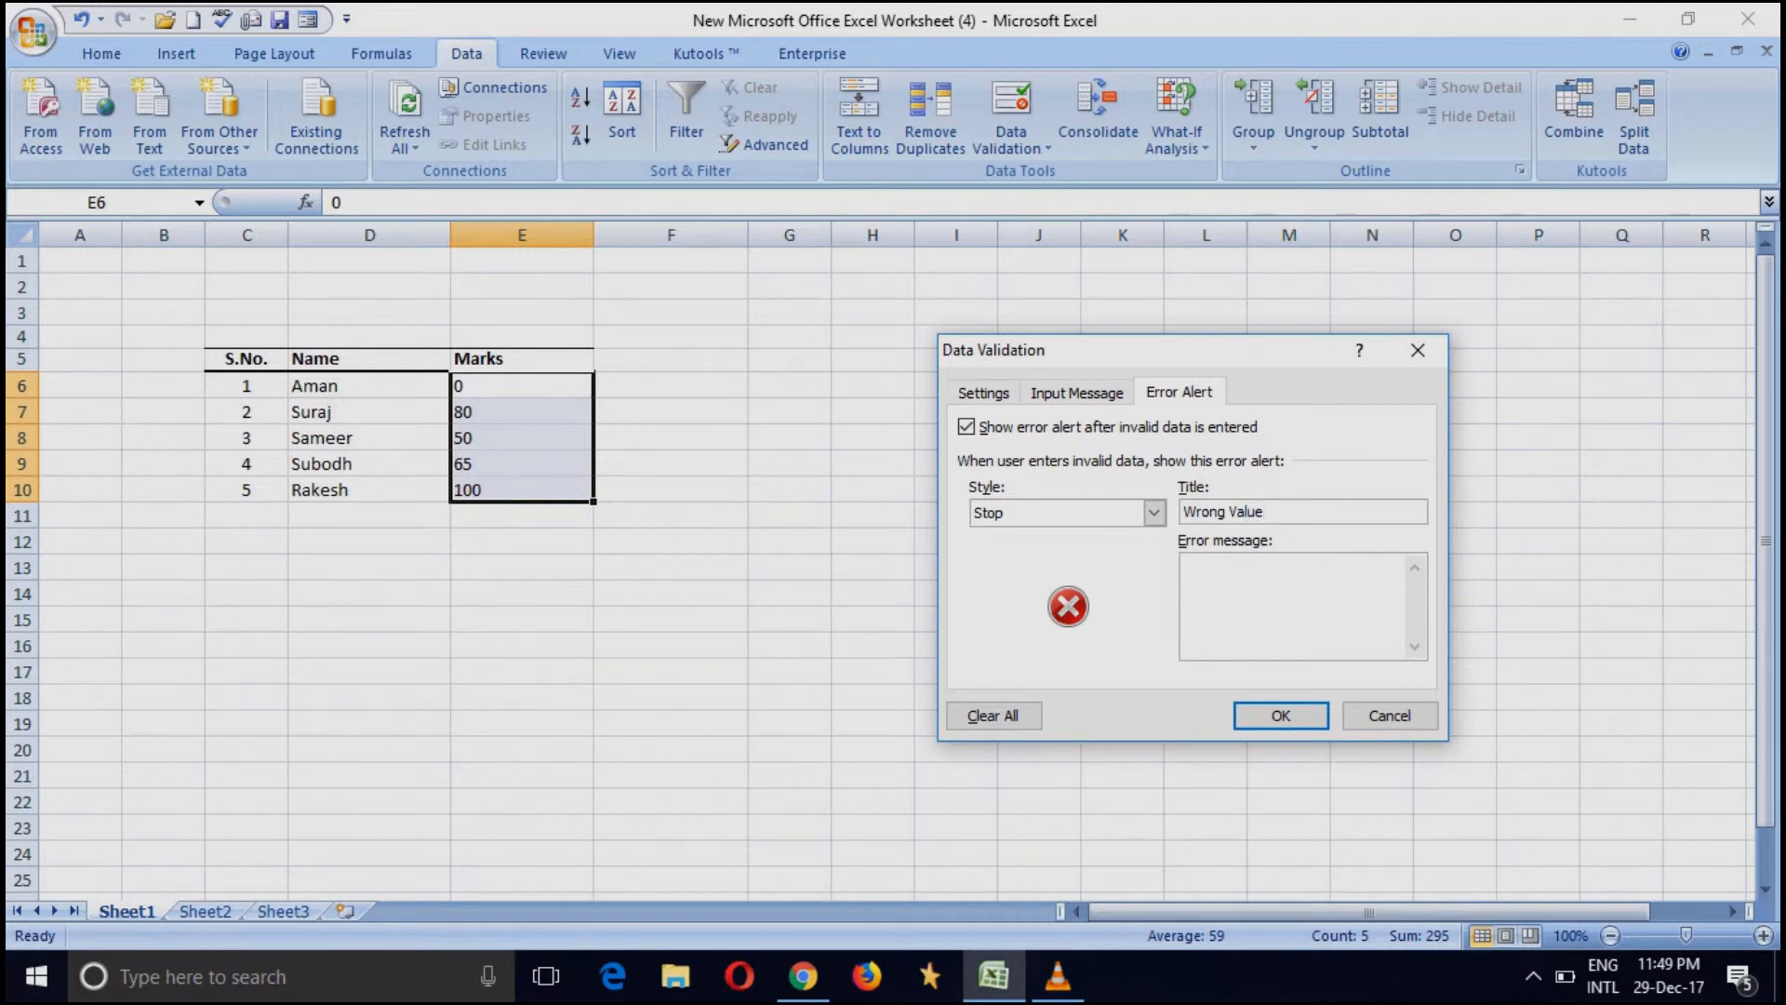
pyautogui.write('Please put between 0 to 100')
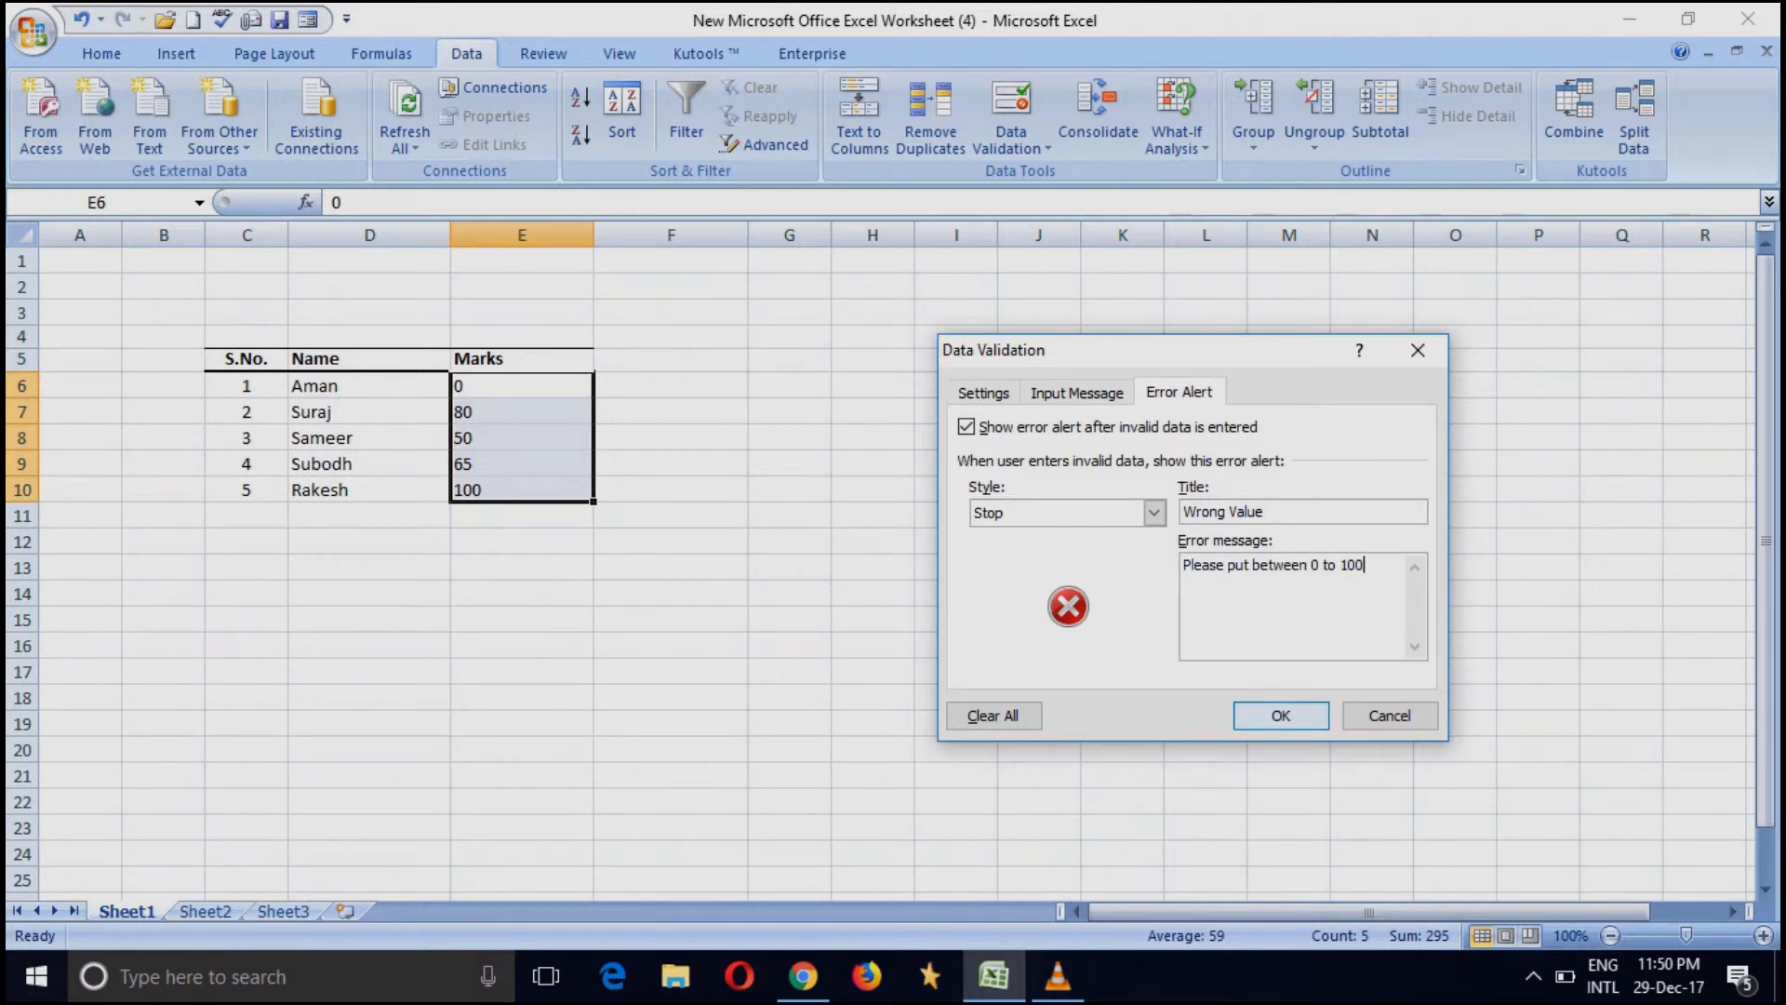
pyautogui.press('Return')
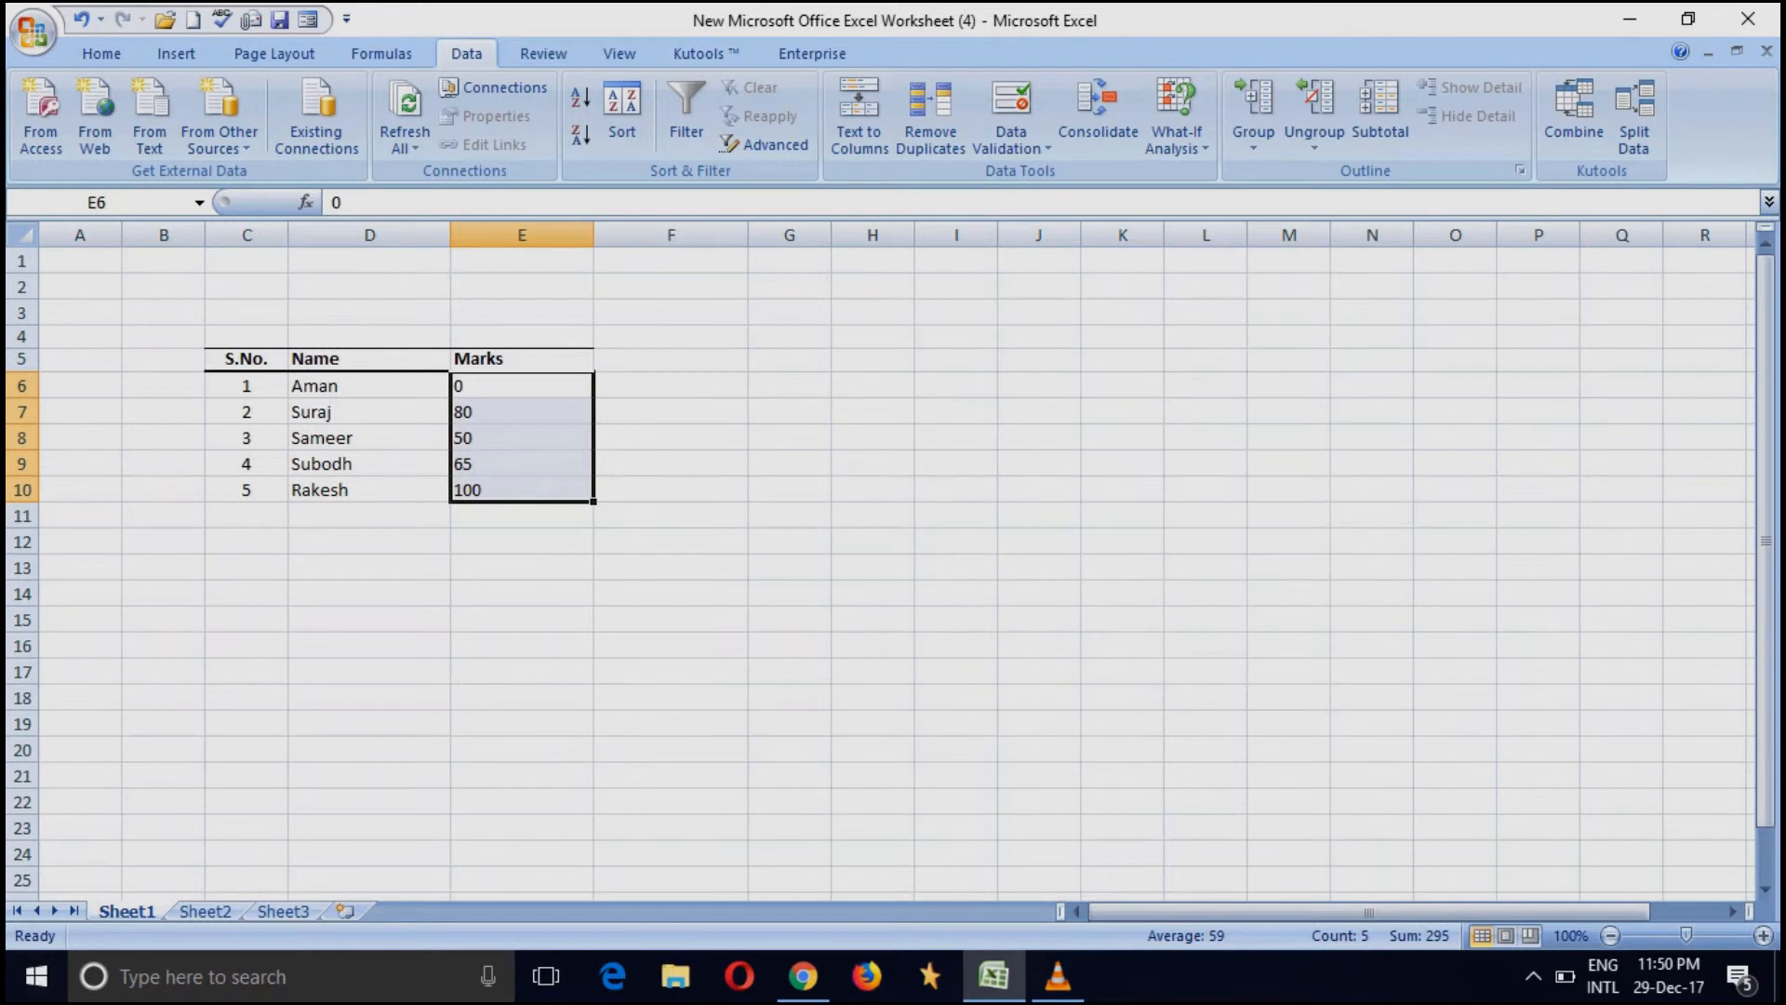
# - Change the marks in E6 and E7 to 65 and 95
pyautogui.click(522, 386)
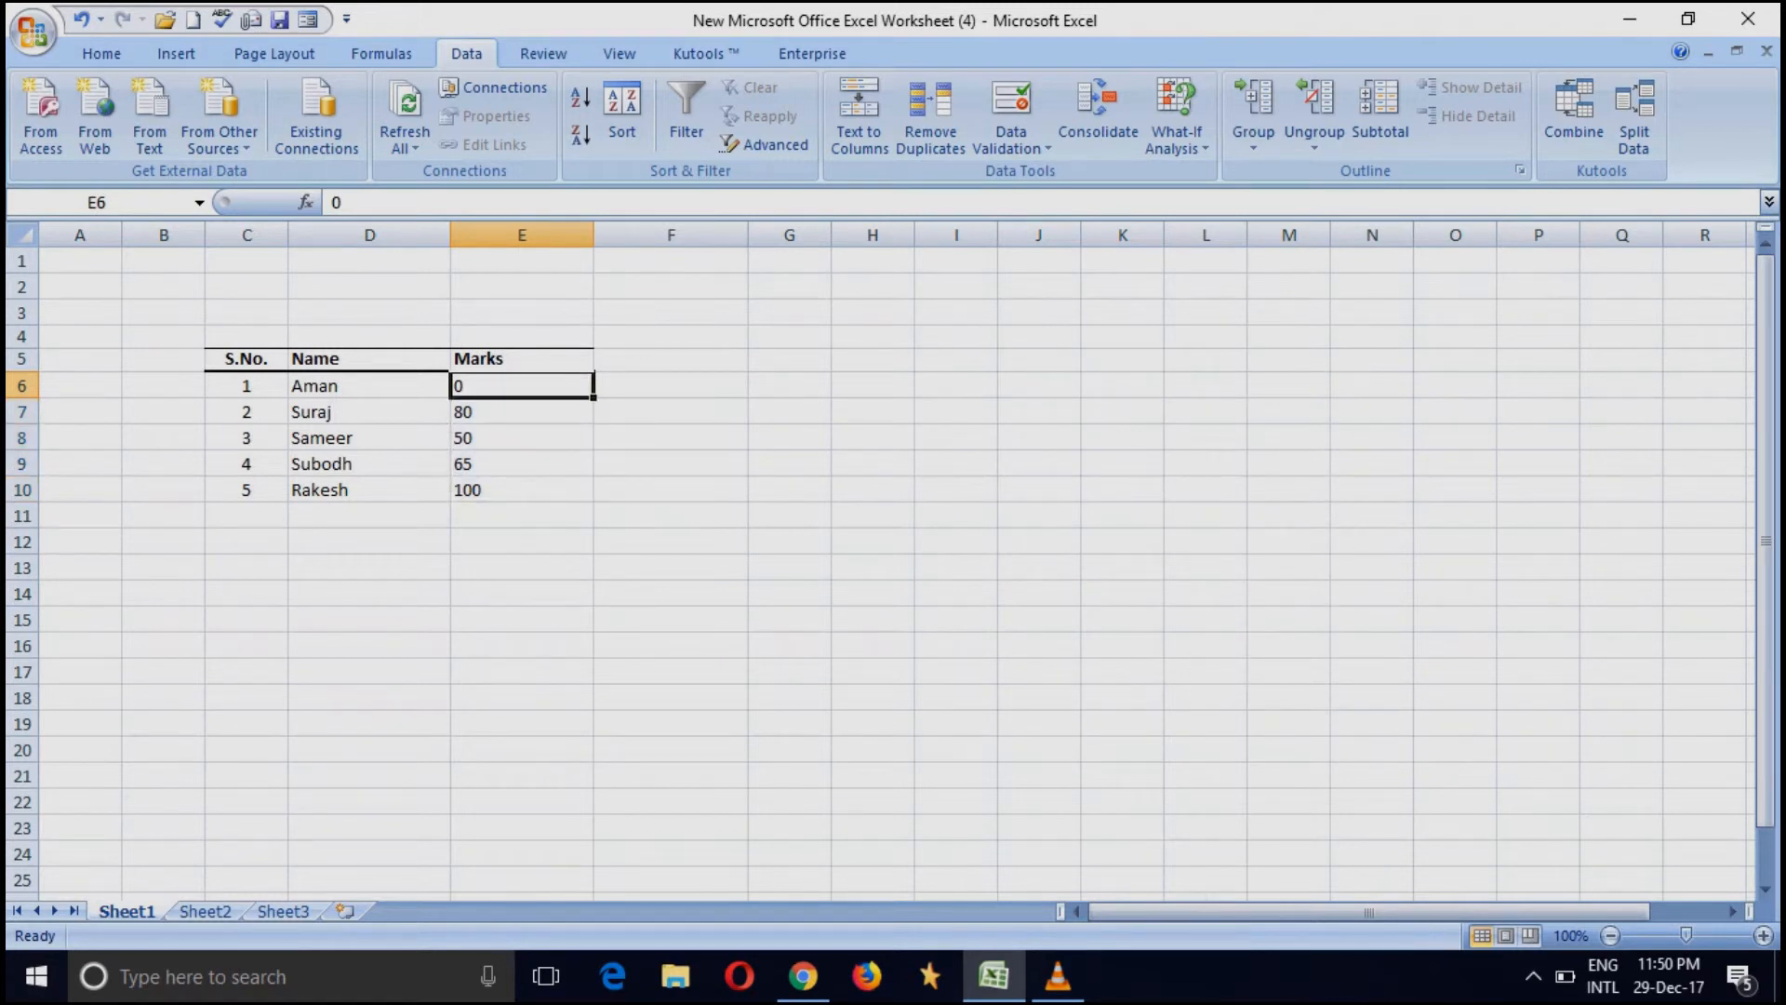
pyautogui.write('65')
pyautogui.press('Return')
pyautogui.write('95')
pyautogui.press('Return')
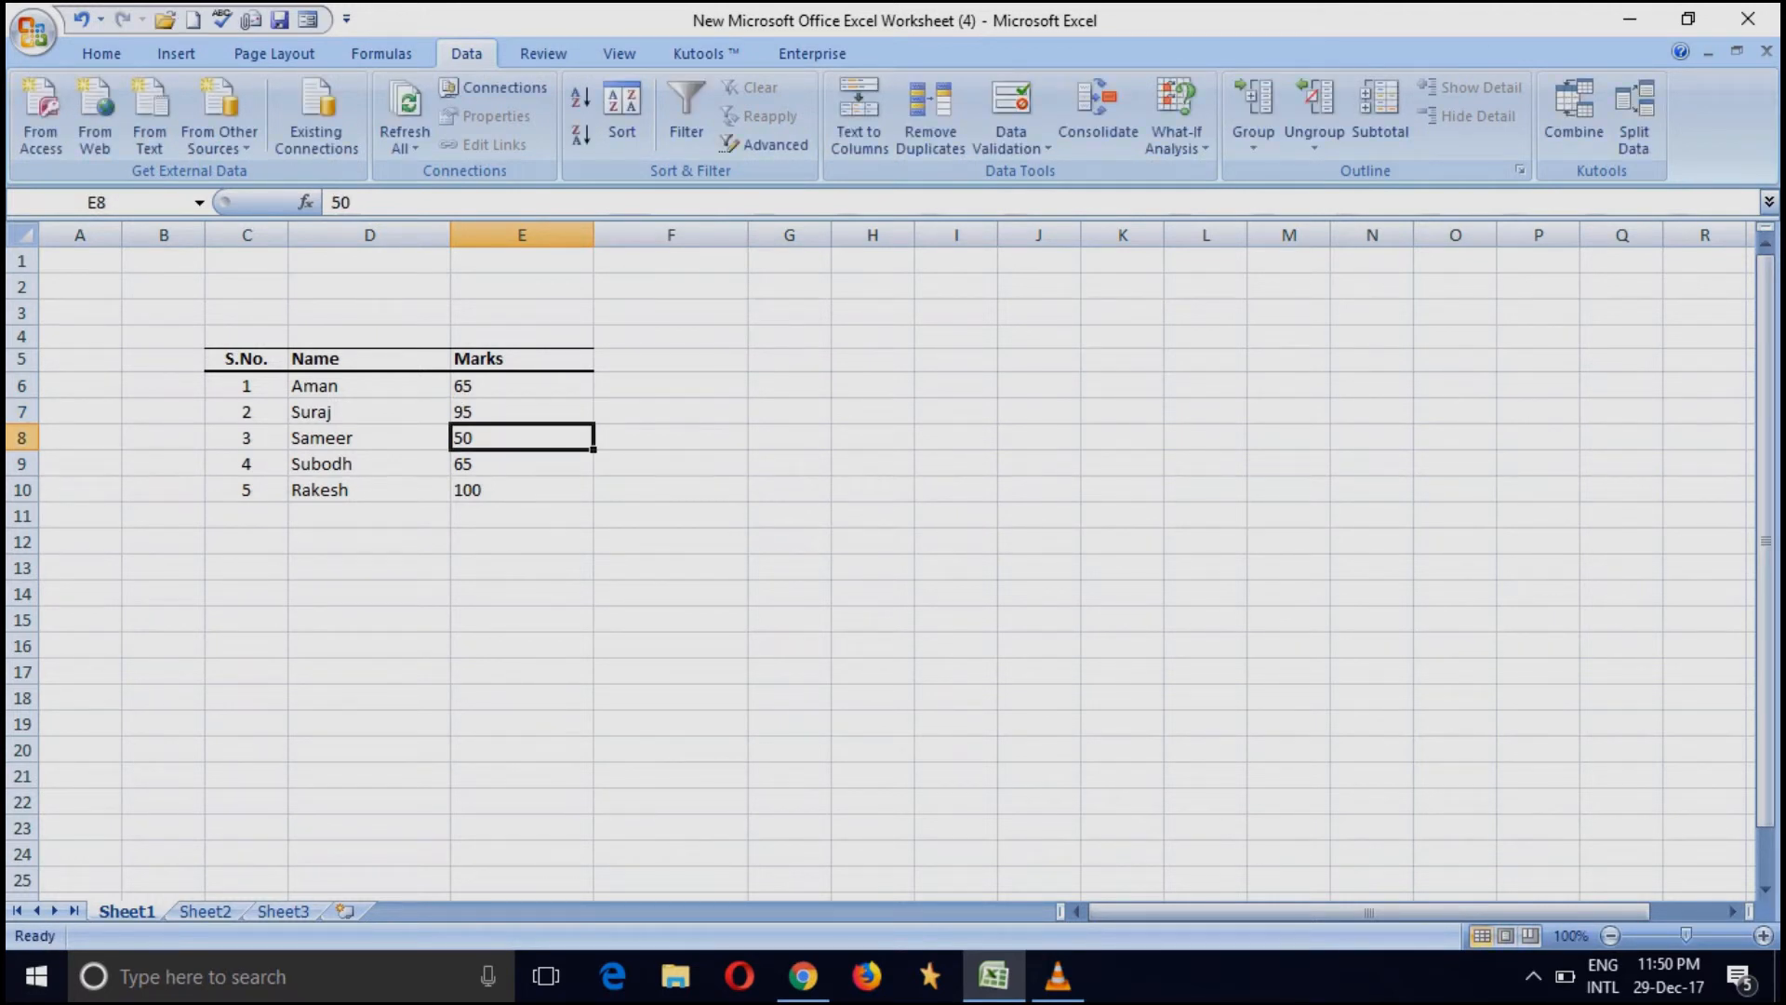
# - Test the custom error alert by trying 105 as the mark in E8, and replace that entry with 100
pyautogui.write('105')
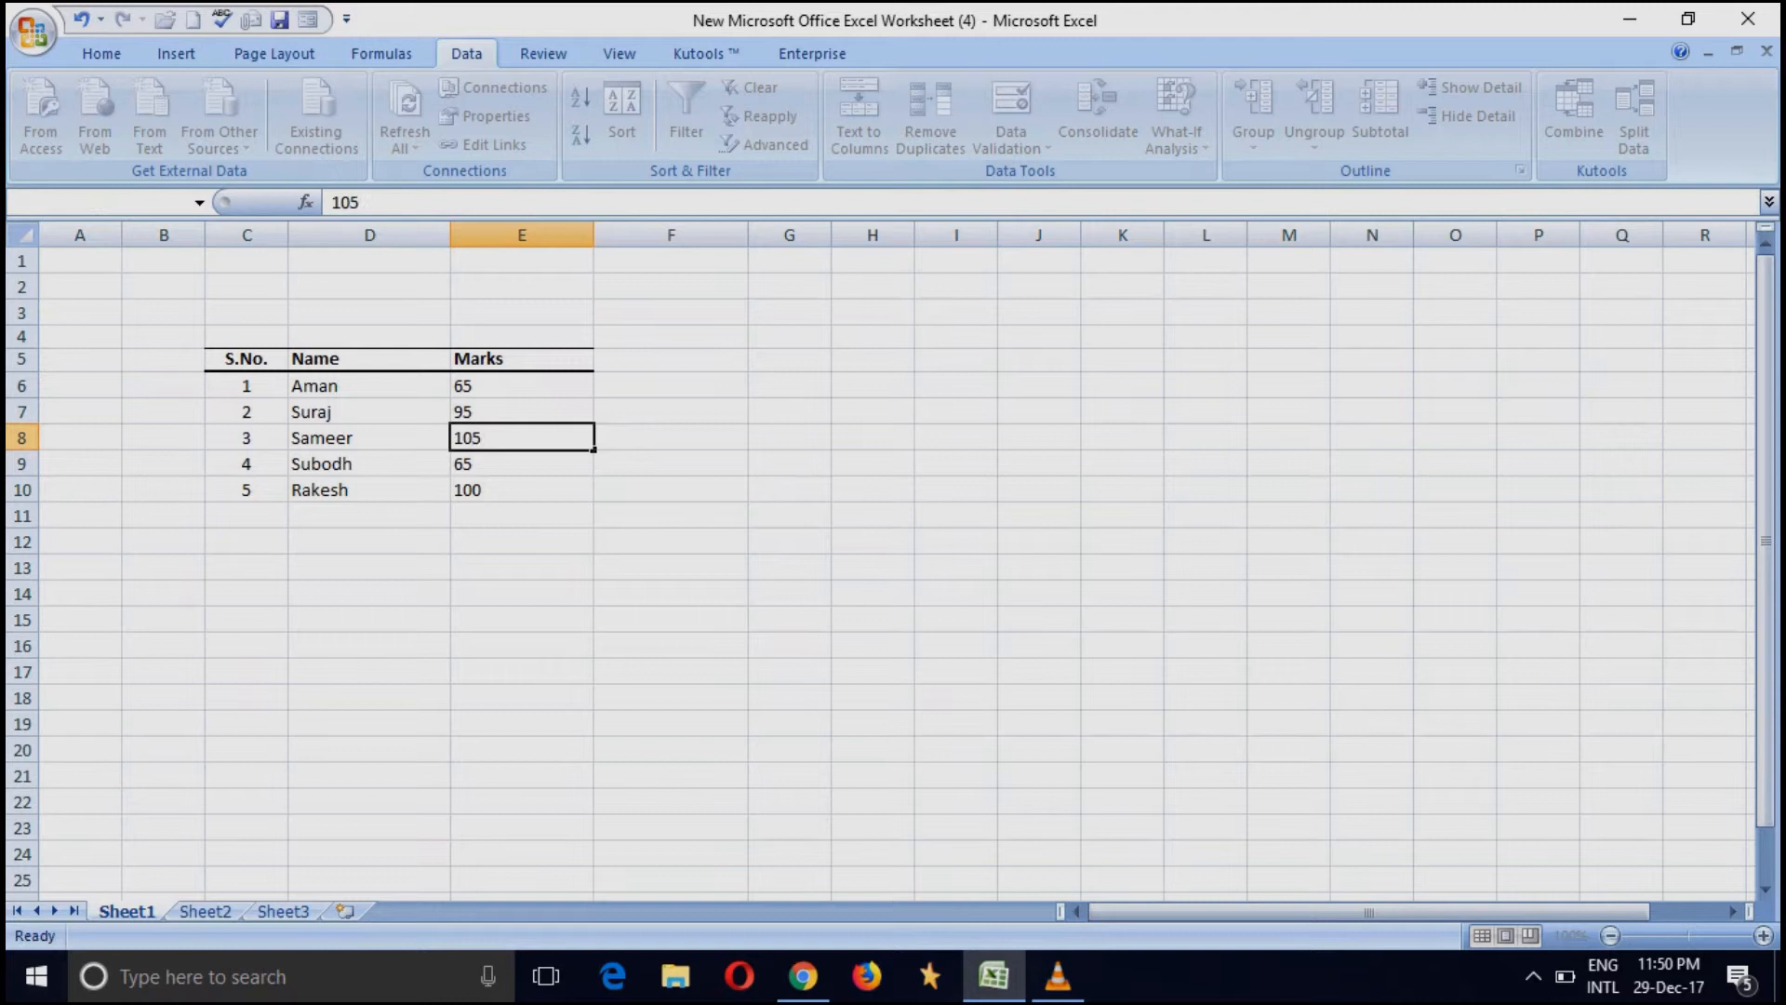
pyautogui.press('Return')
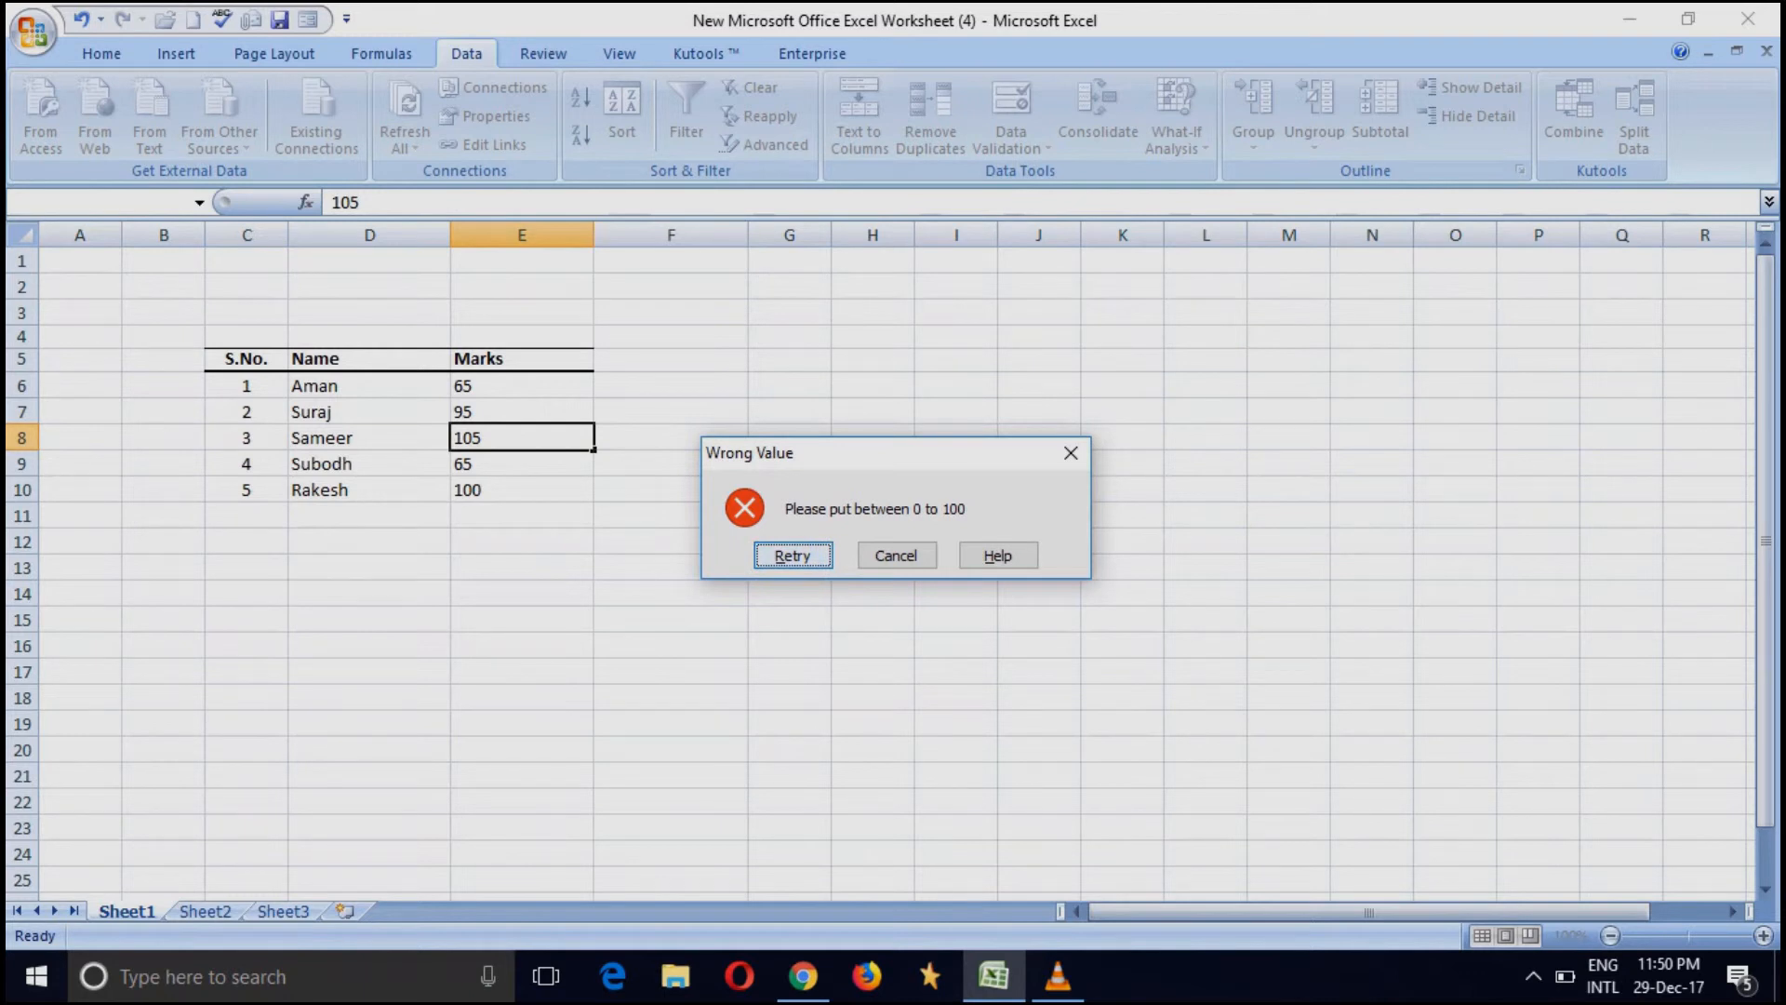
pyautogui.press('Return')
pyautogui.write('100')
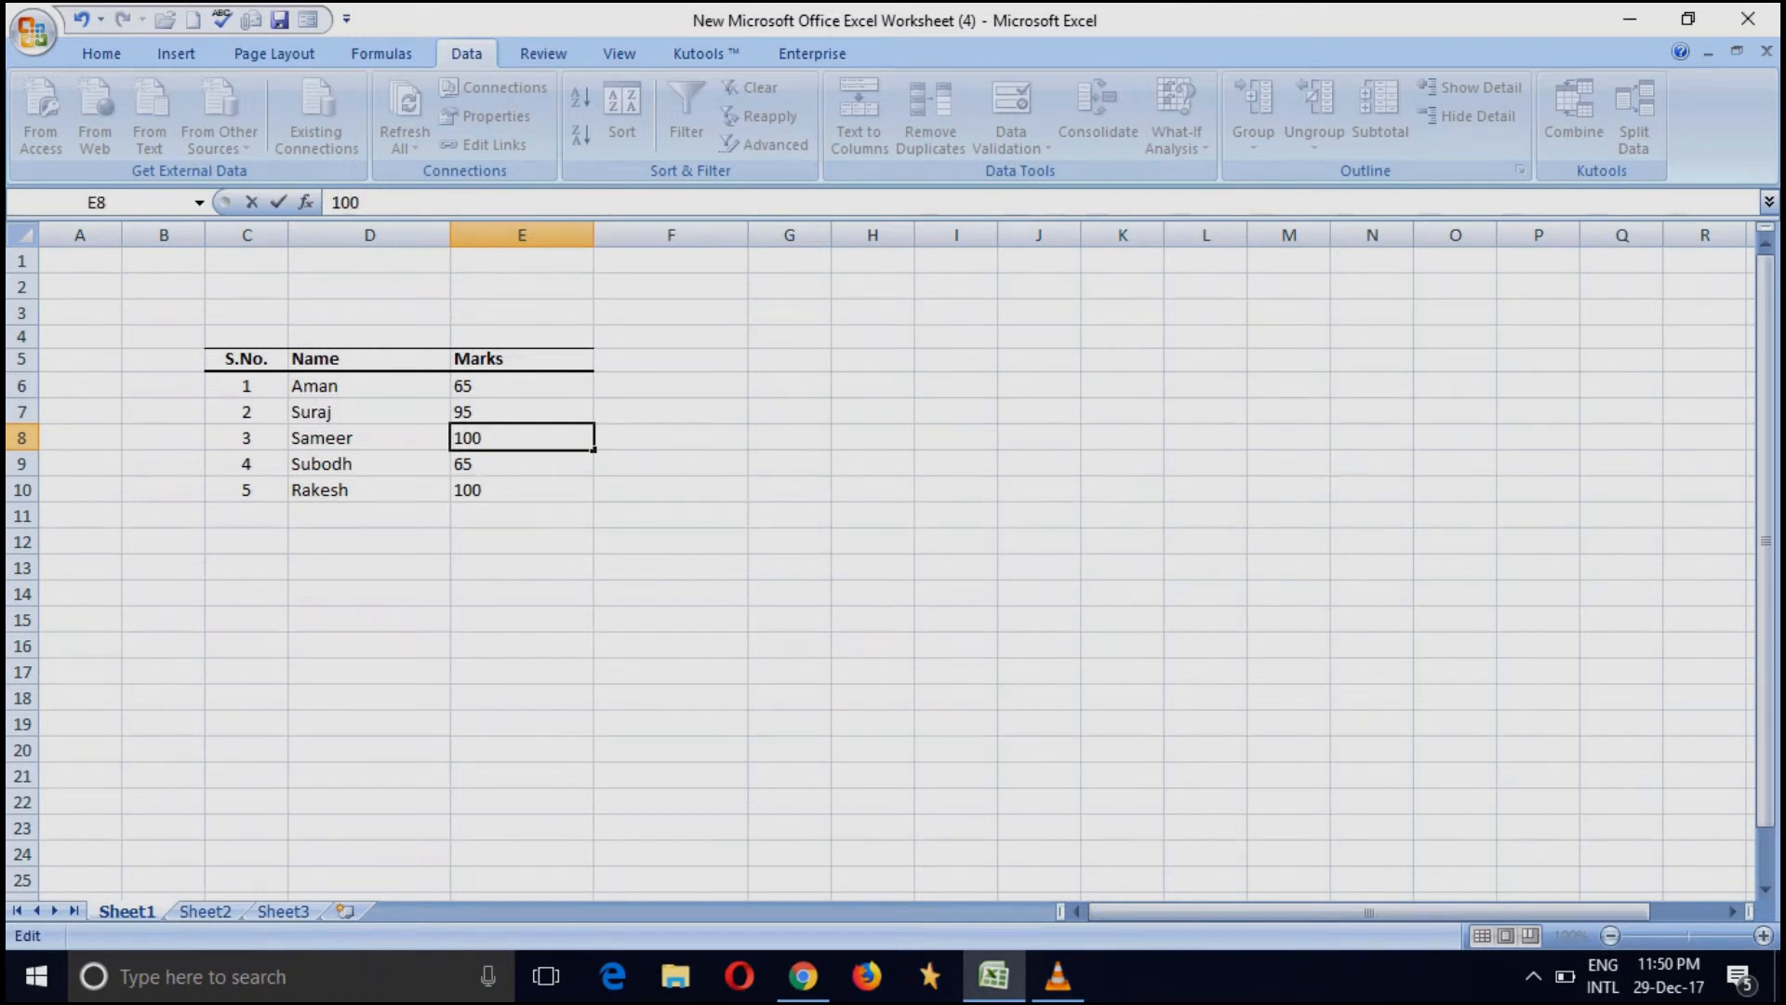
pyautogui.press('Return')
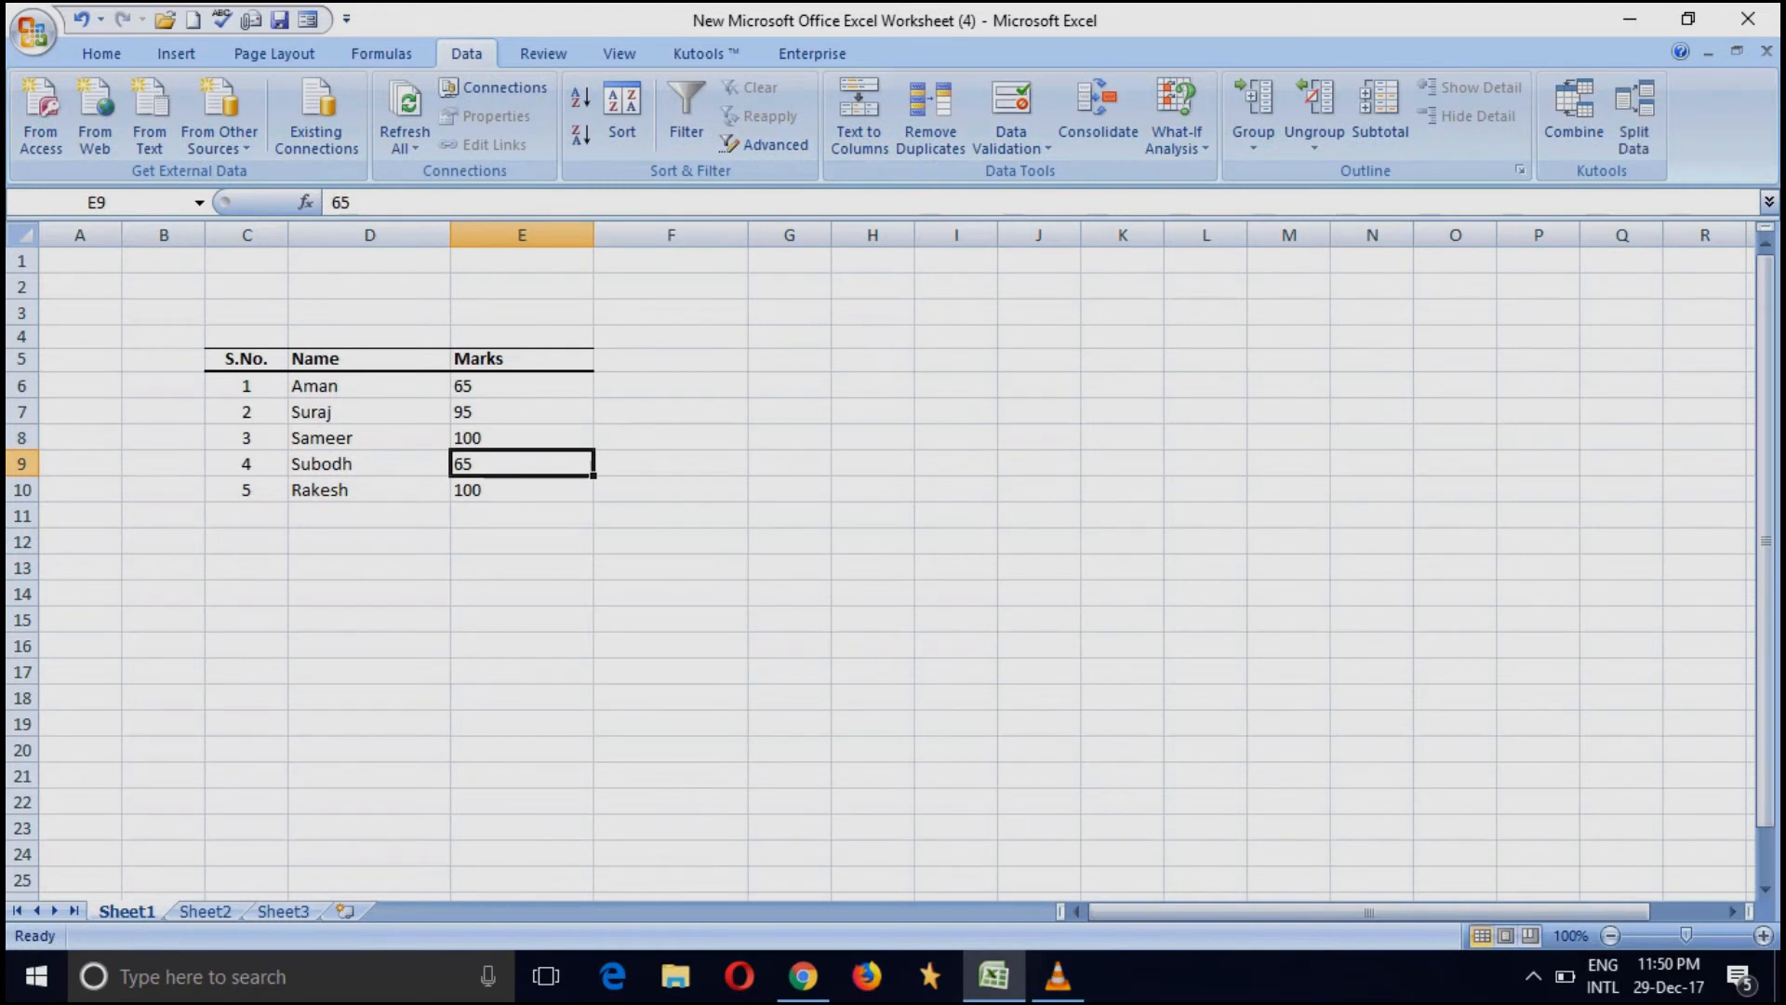
# - Change the mark in E10 to 95
pyautogui.press('Down')
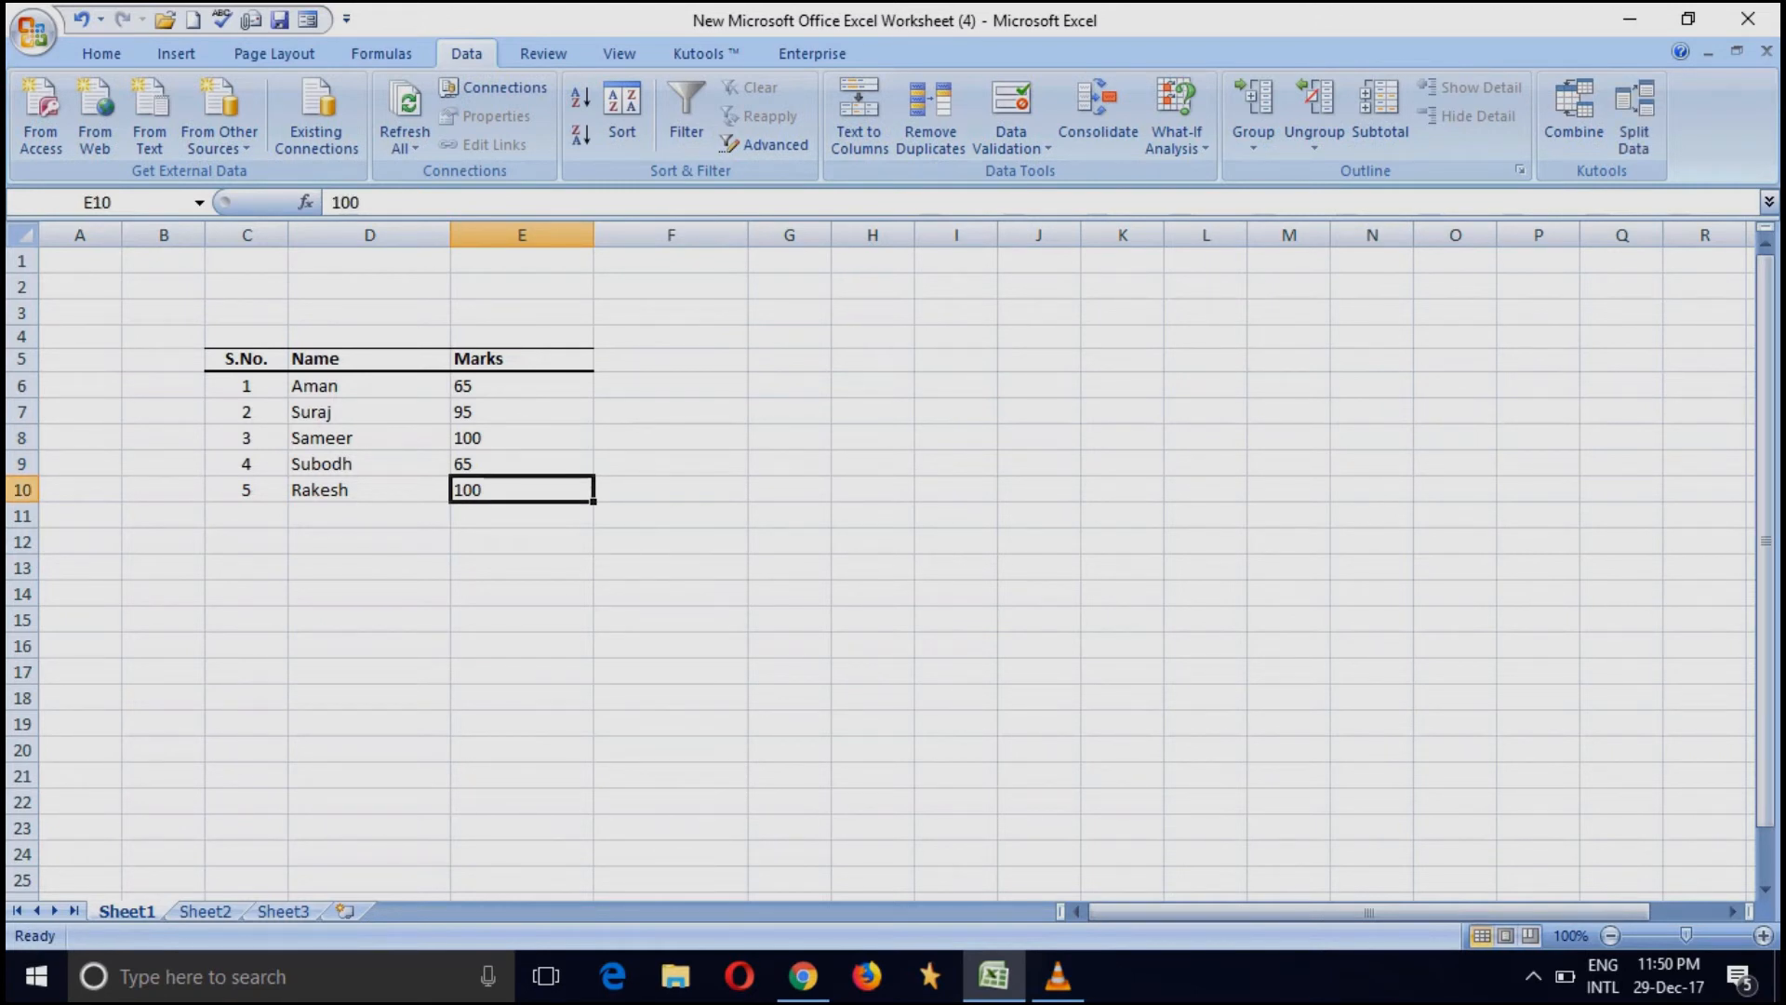
pyautogui.write('95')
pyautogui.press('Return')
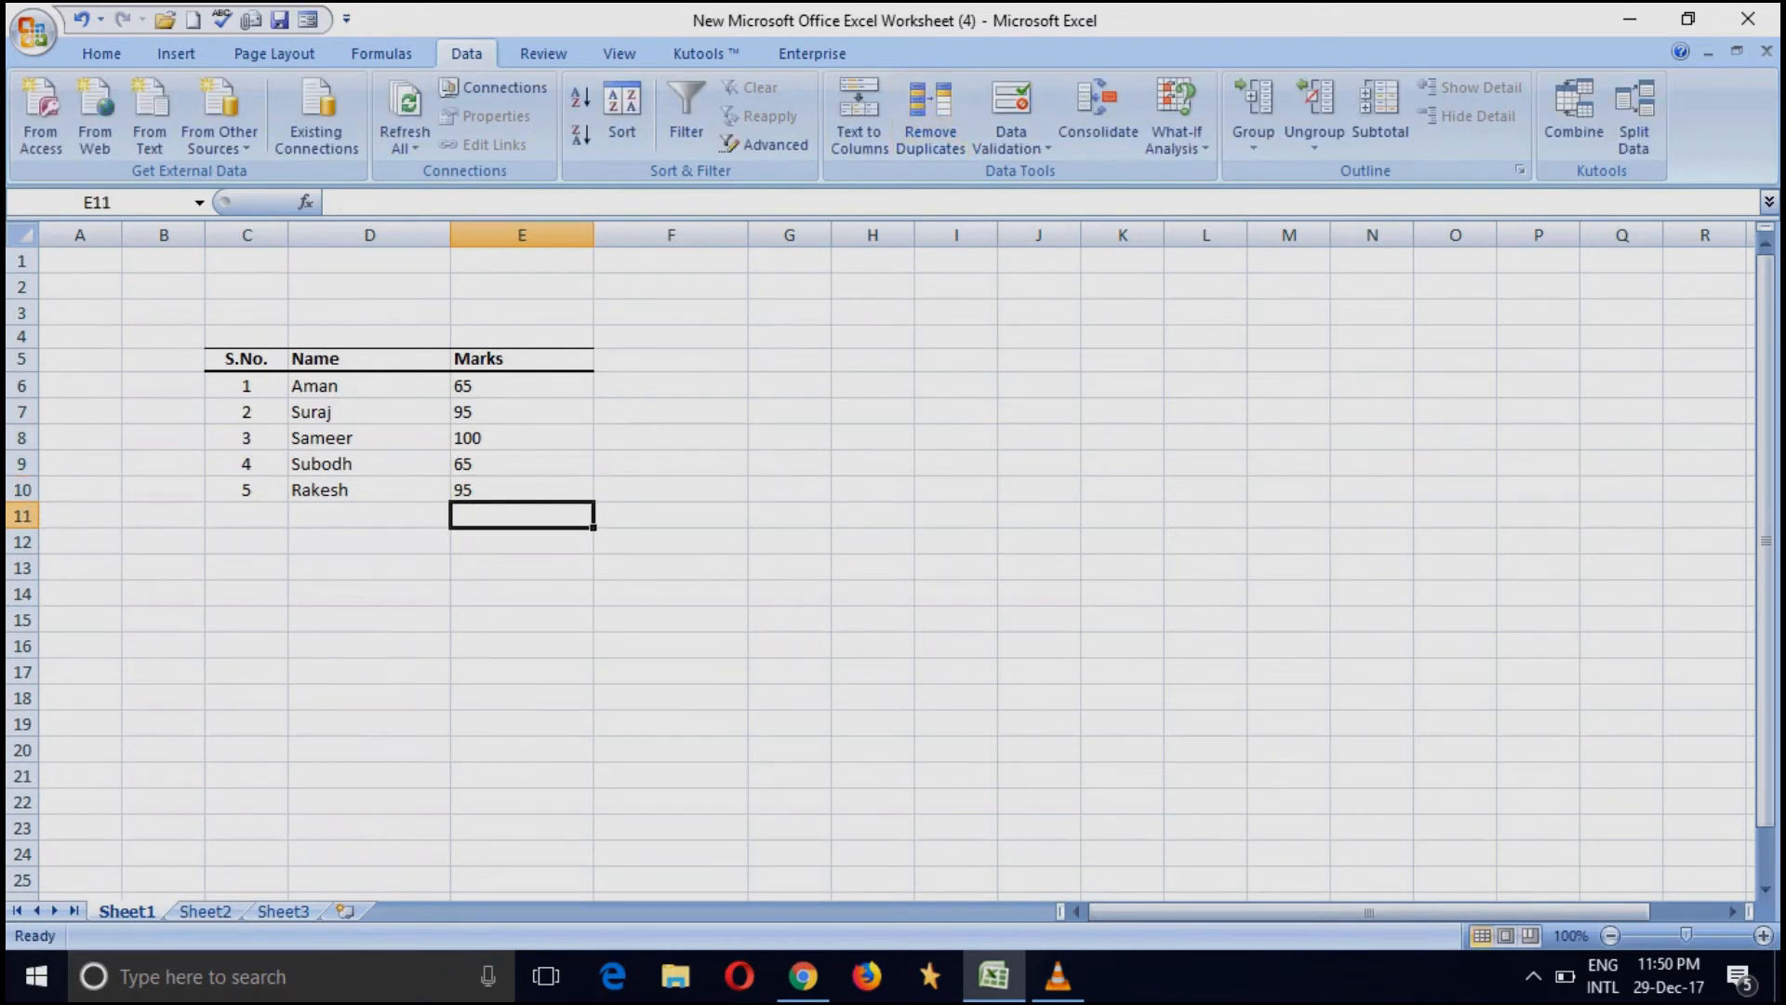
# - Center the marks in E6 to E10 and the Marks heading in E5 horizontally
pyautogui.moveTo(521, 385); pyautogui.dragTo(521, 489)
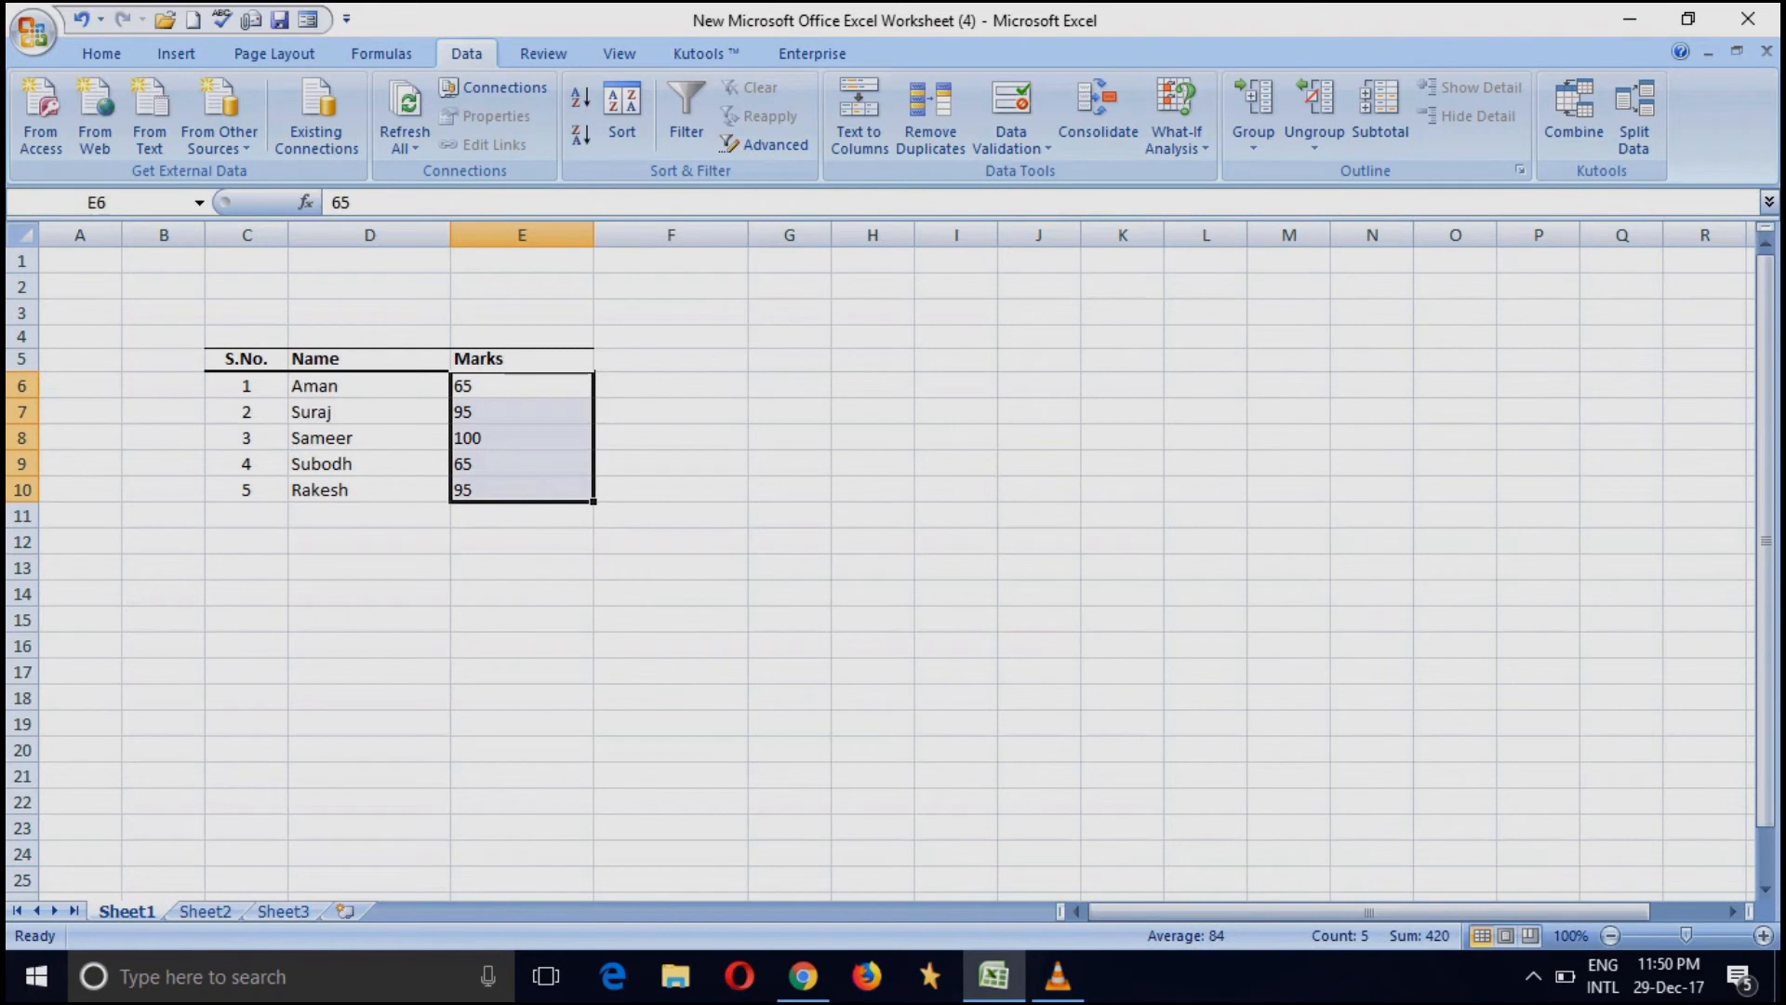
pyautogui.click(101, 54)
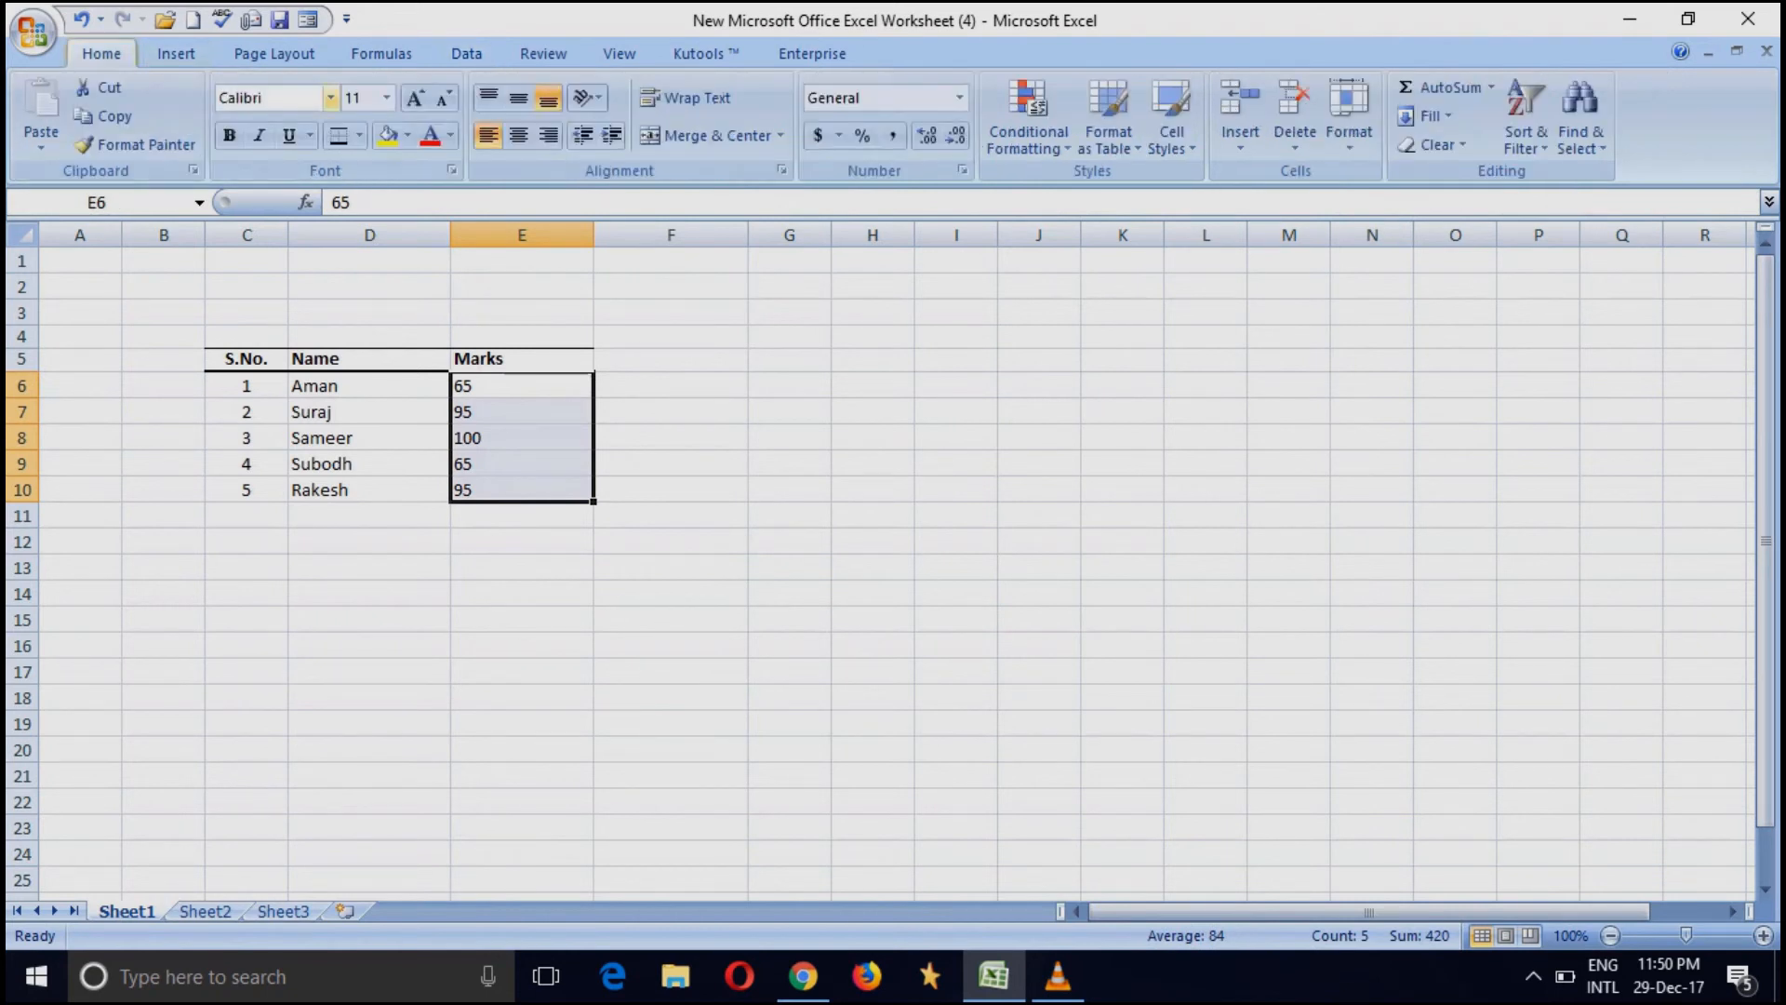
pyautogui.click(549, 135)
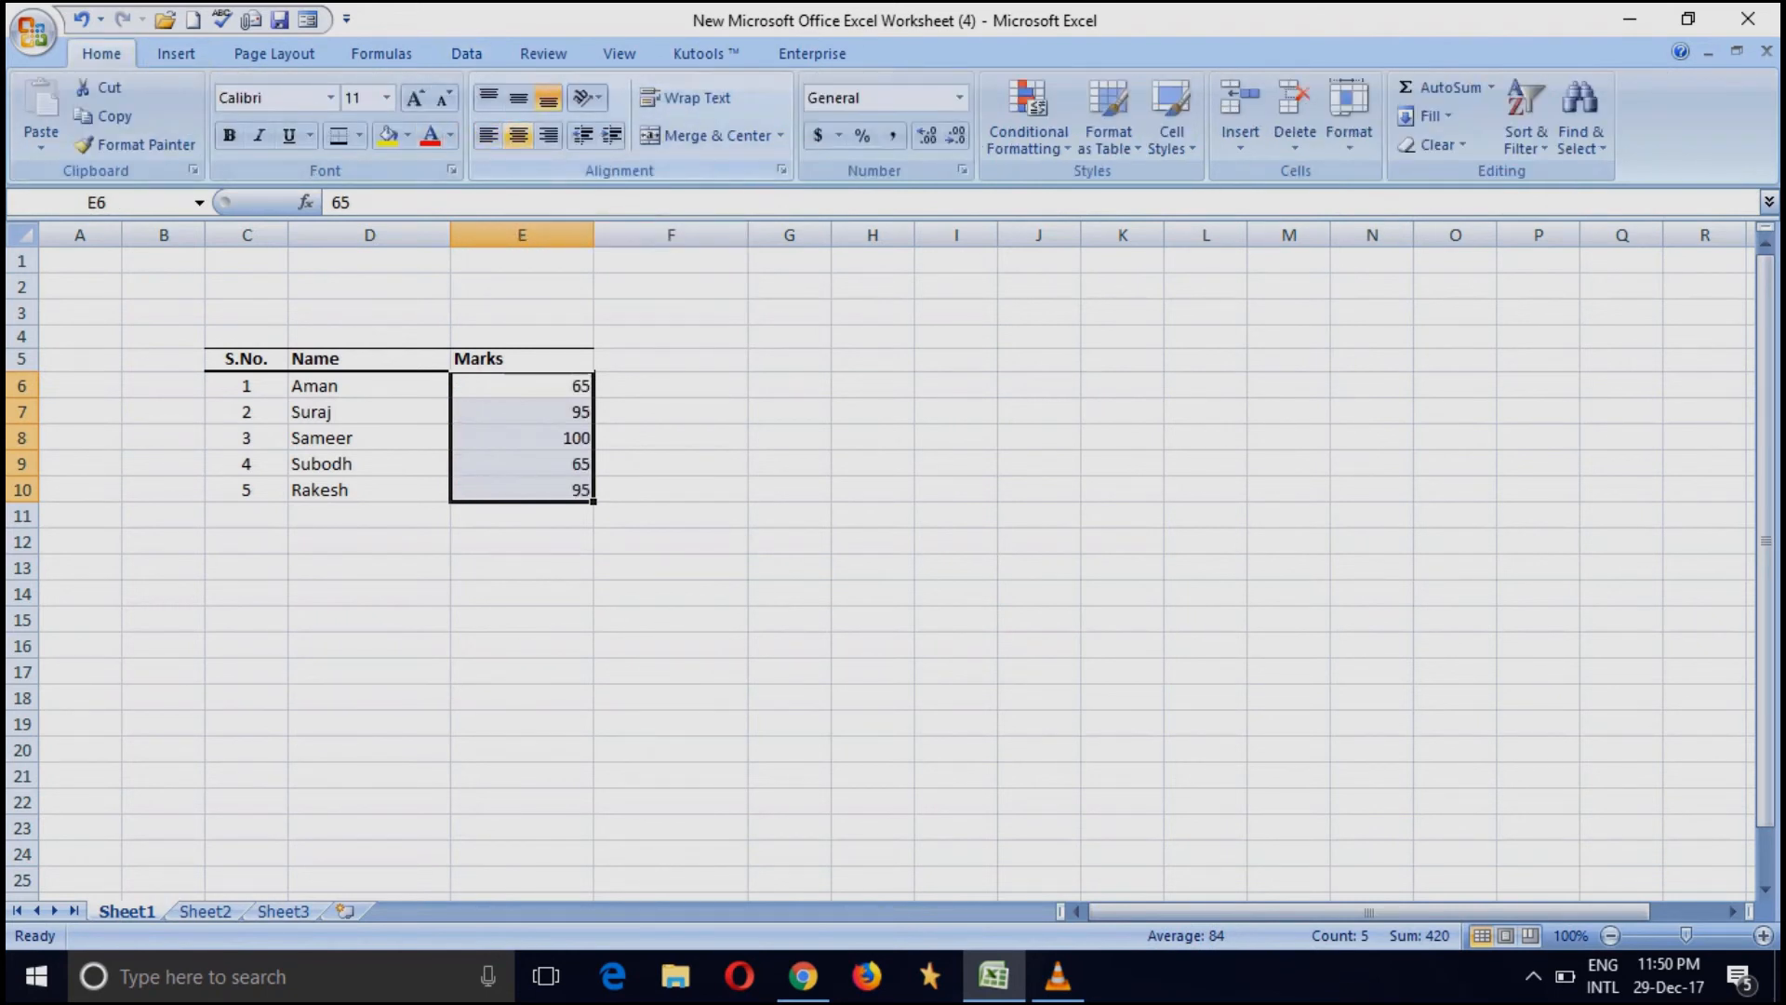
pyautogui.click(519, 135)
pyautogui.click(670, 359)
pyautogui.click(522, 359)
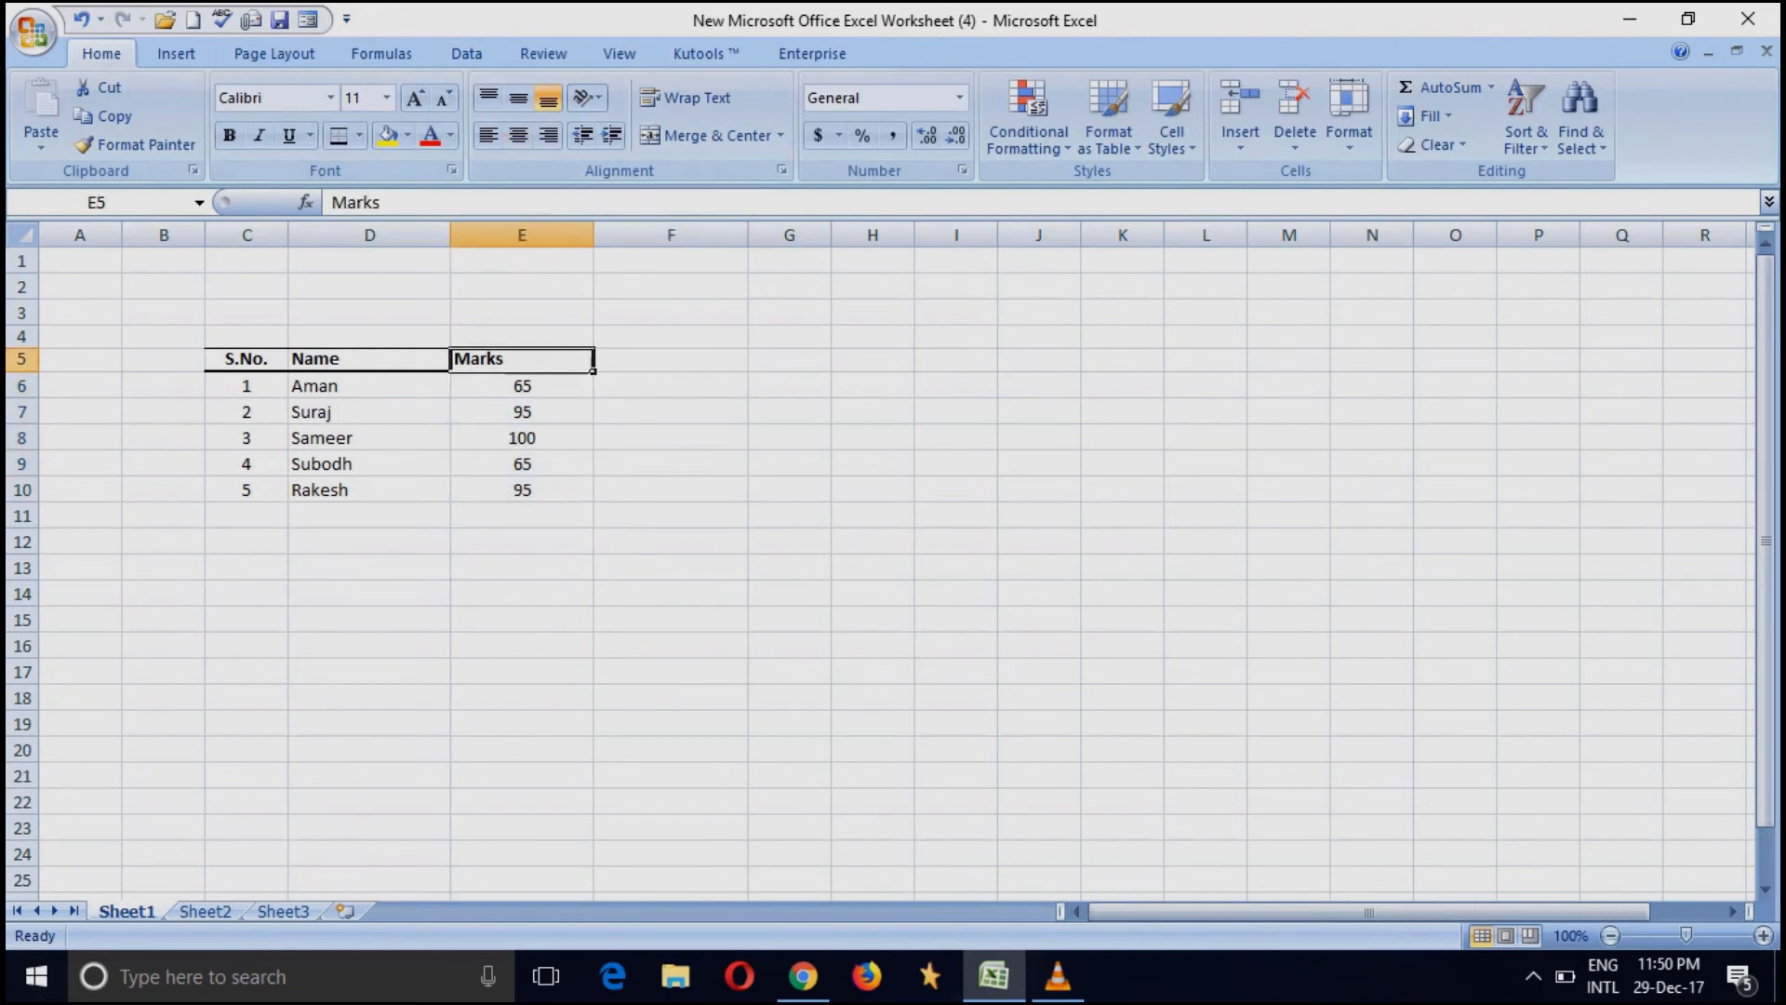
pyautogui.click(518, 135)
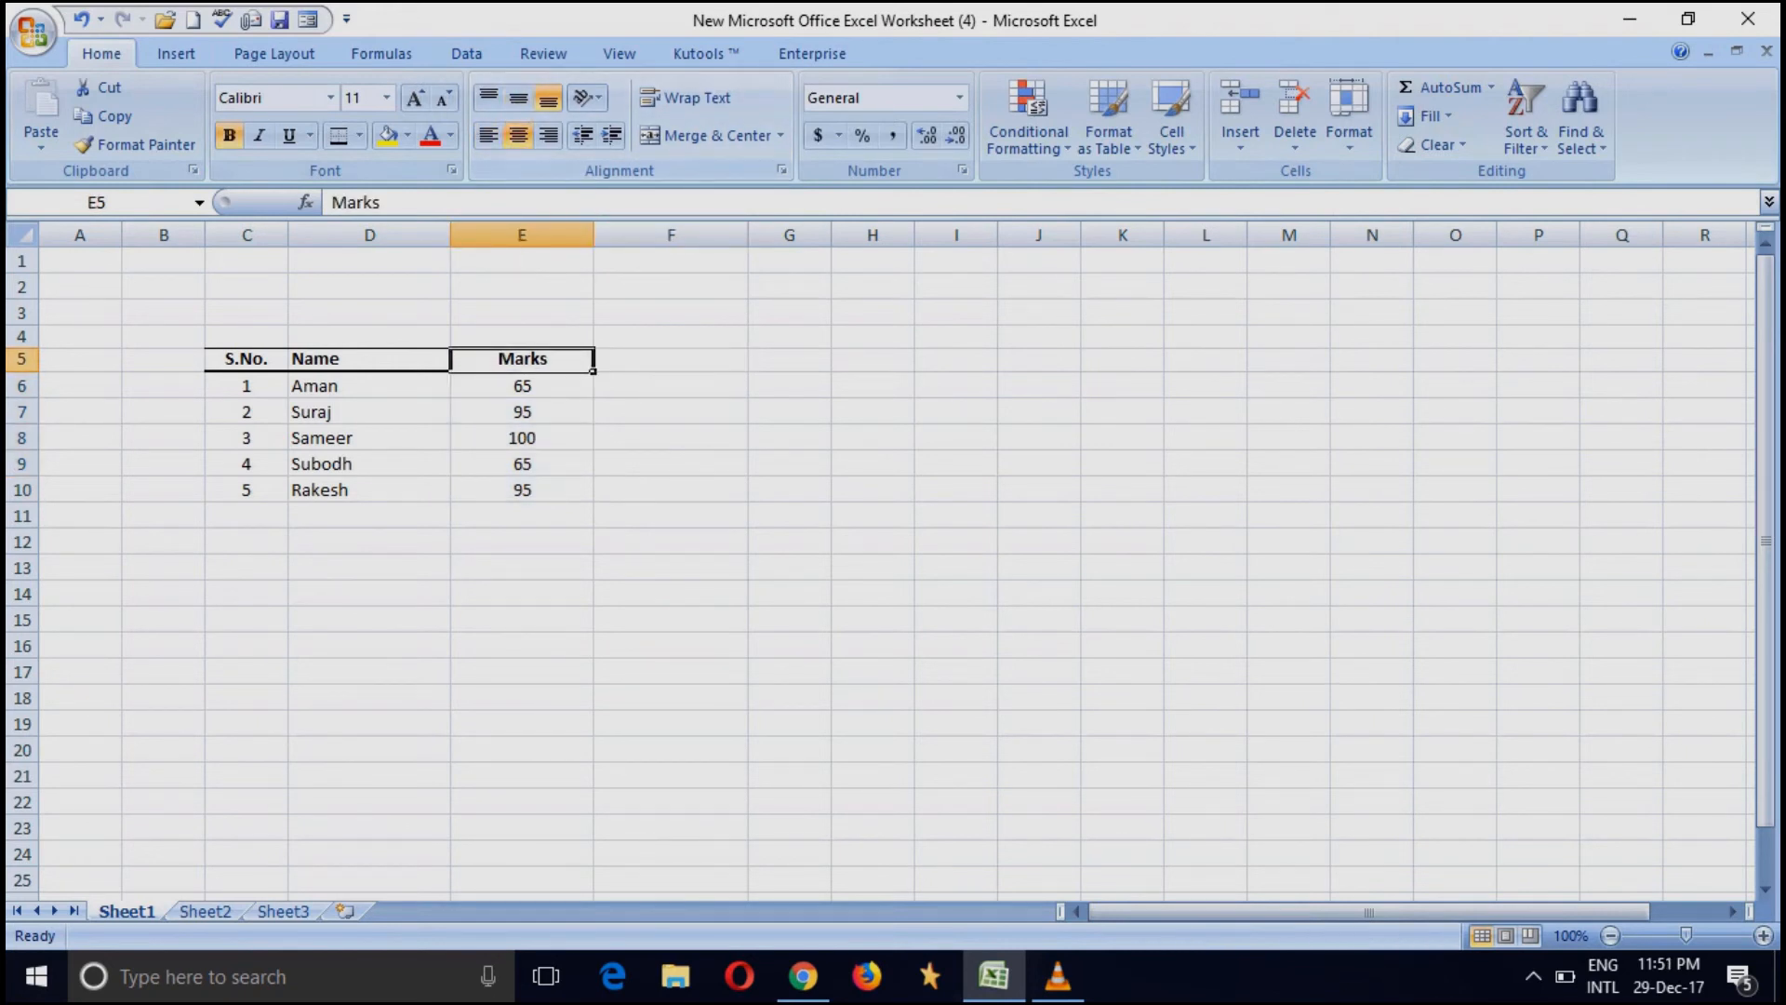
pyautogui.click(789, 488)
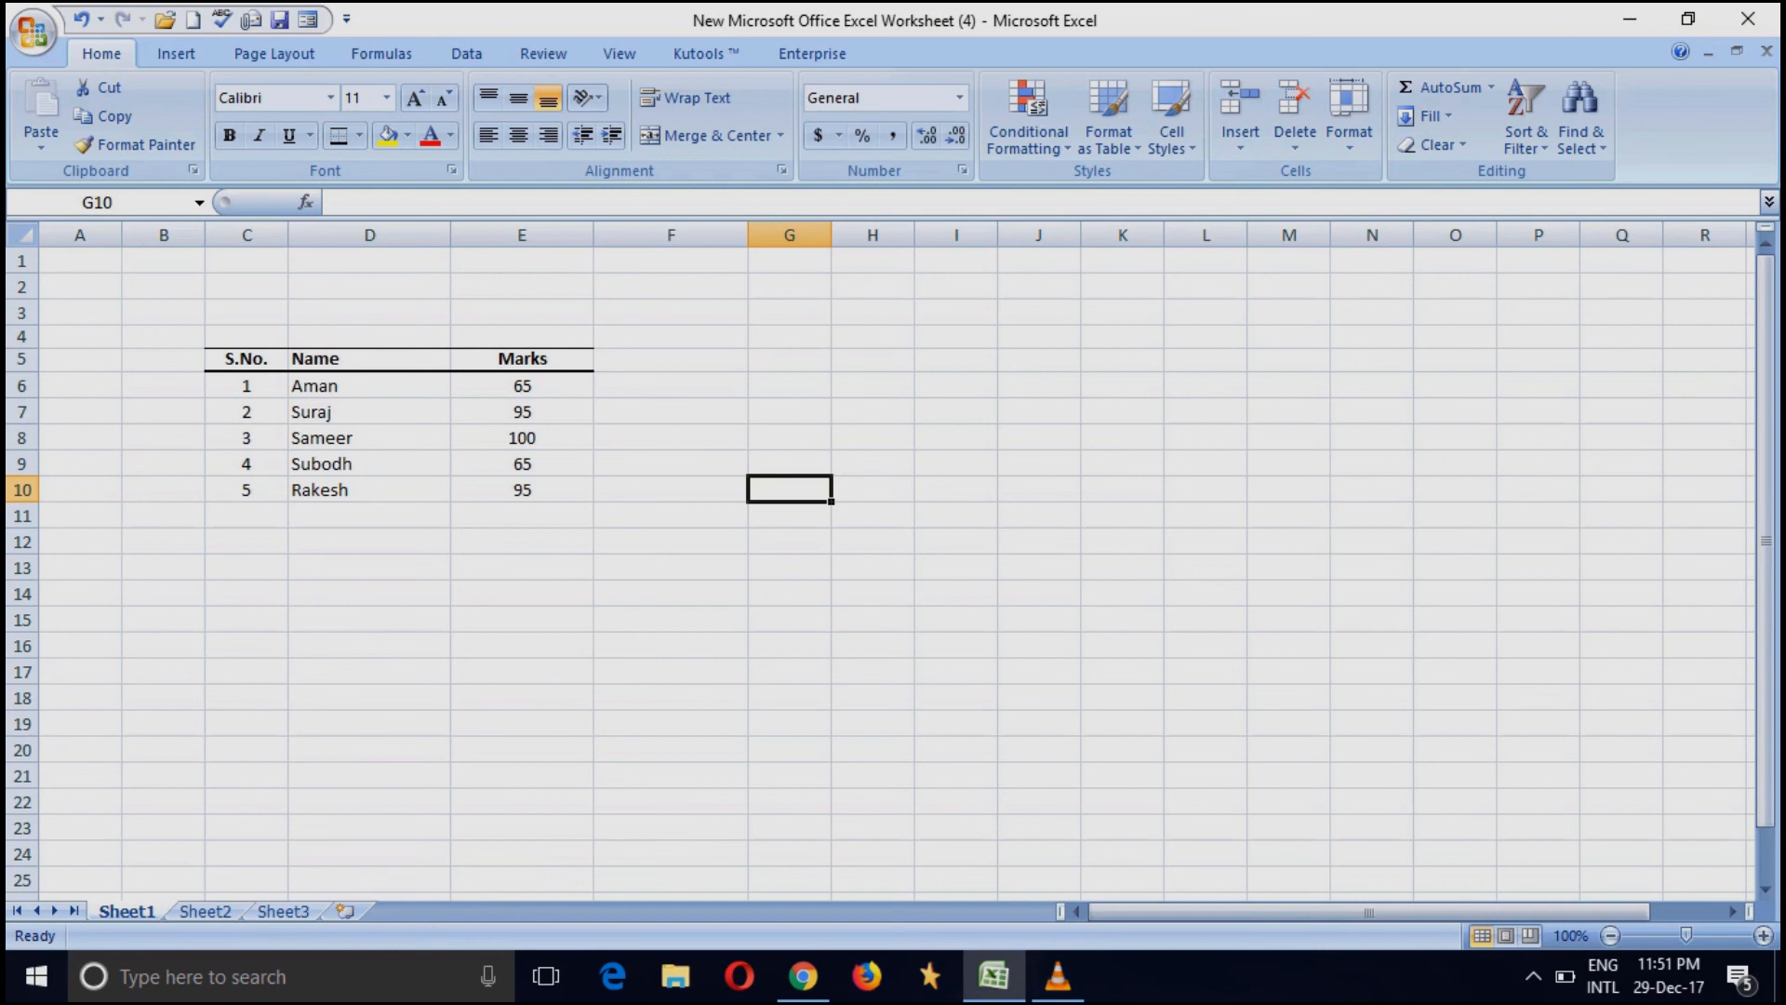
pyautogui.click(1057, 976)
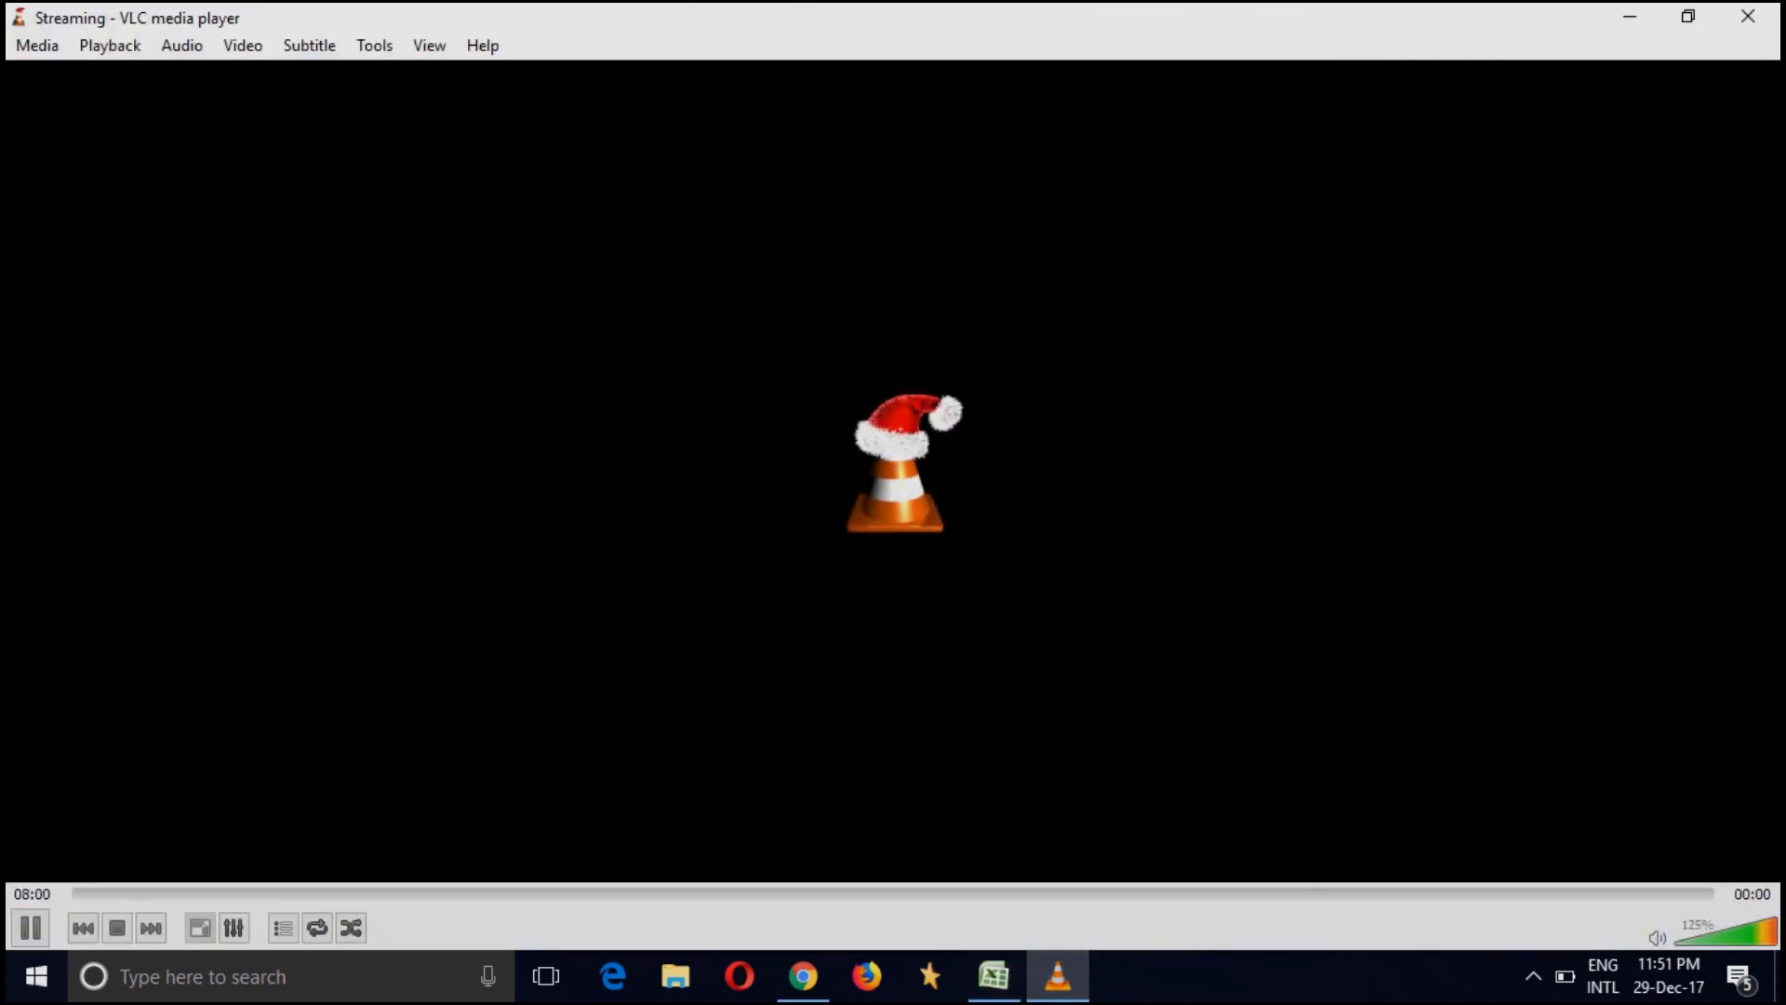